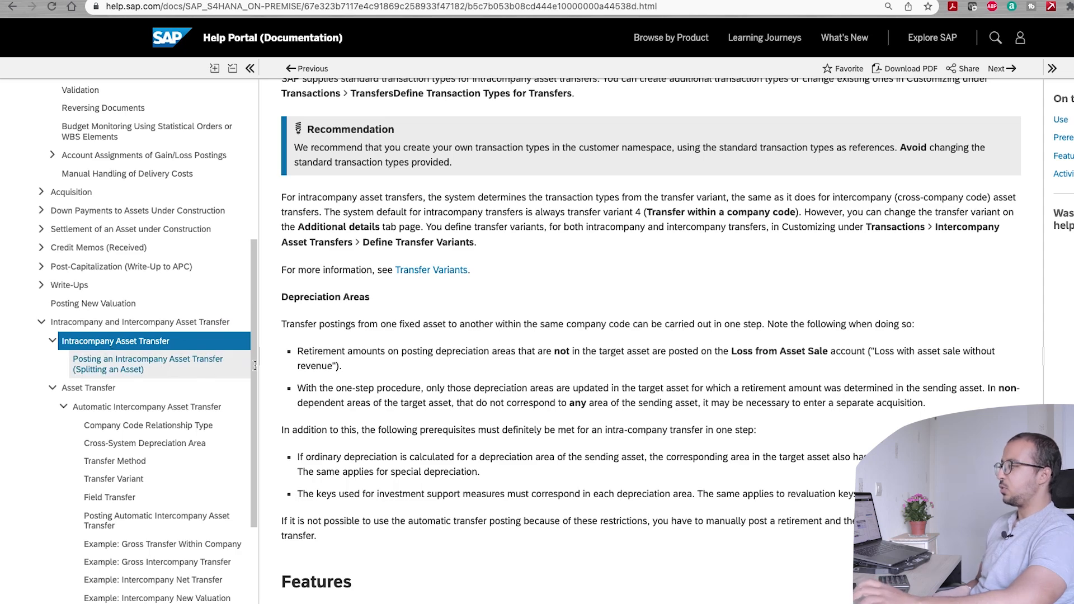
# - Review the Intracompany Asset Transfer help page, including its use, prerequisites, transfer variants and depreciation area rules
pyautogui.scroll(15, 473, 327)
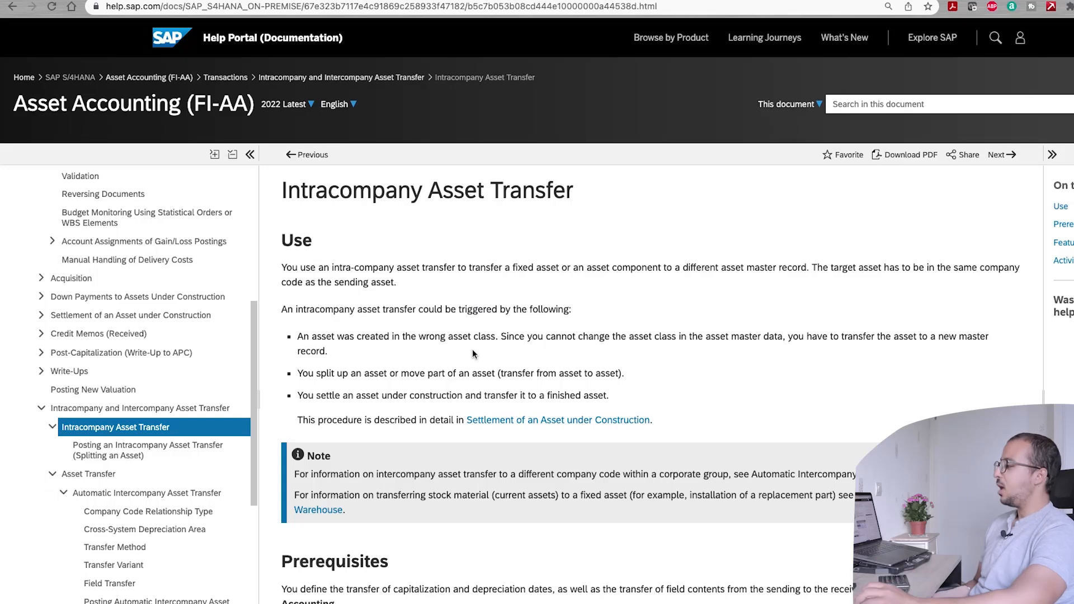
pyautogui.scroll(-7, 472, 349)
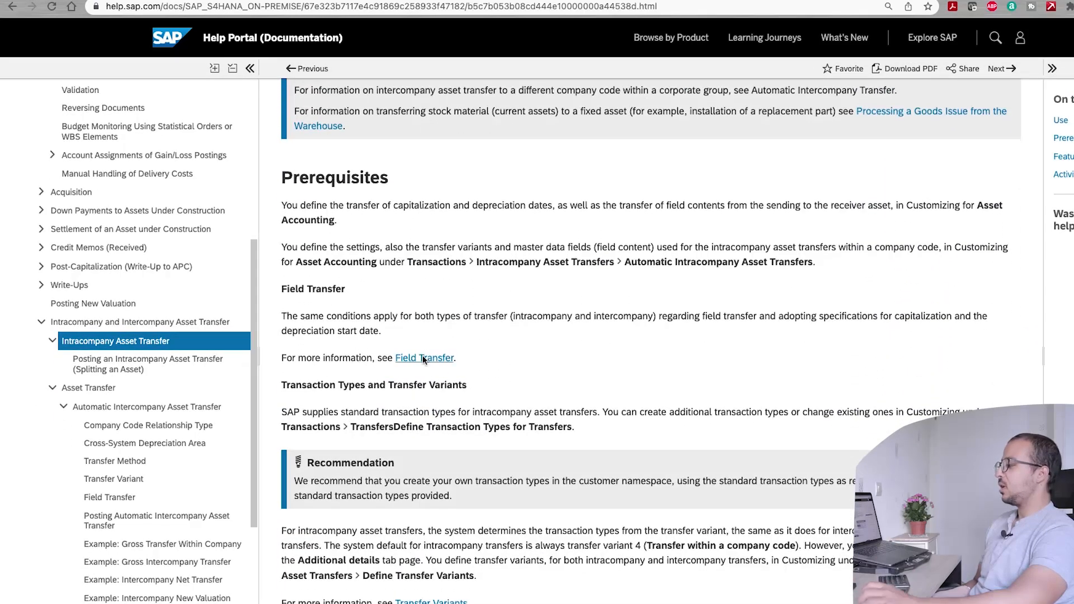
pyautogui.scroll(-3, 431, 375)
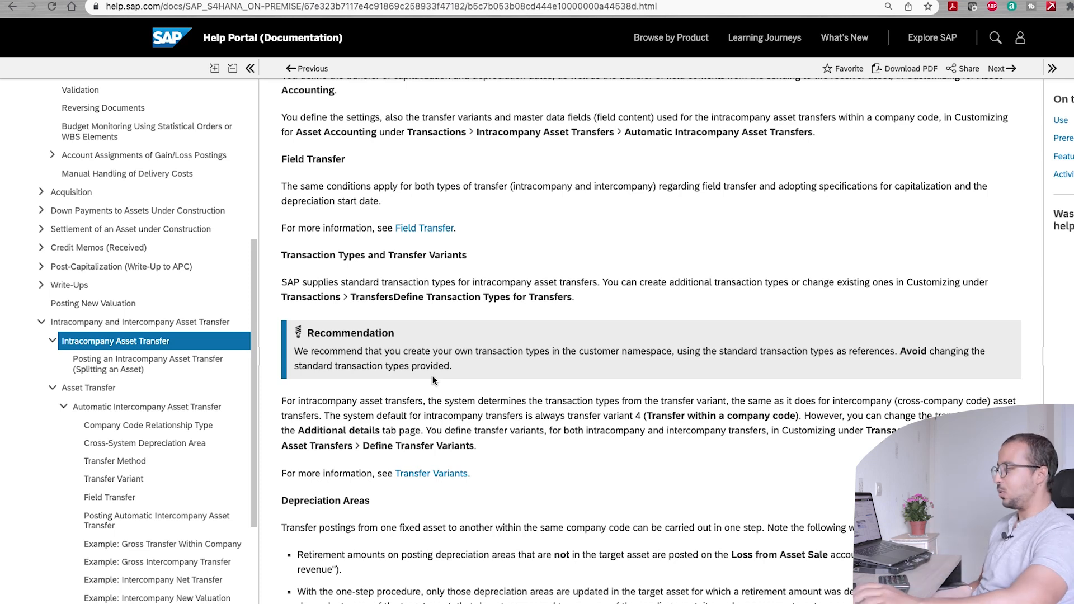
pyautogui.scroll(-4, 432, 381)
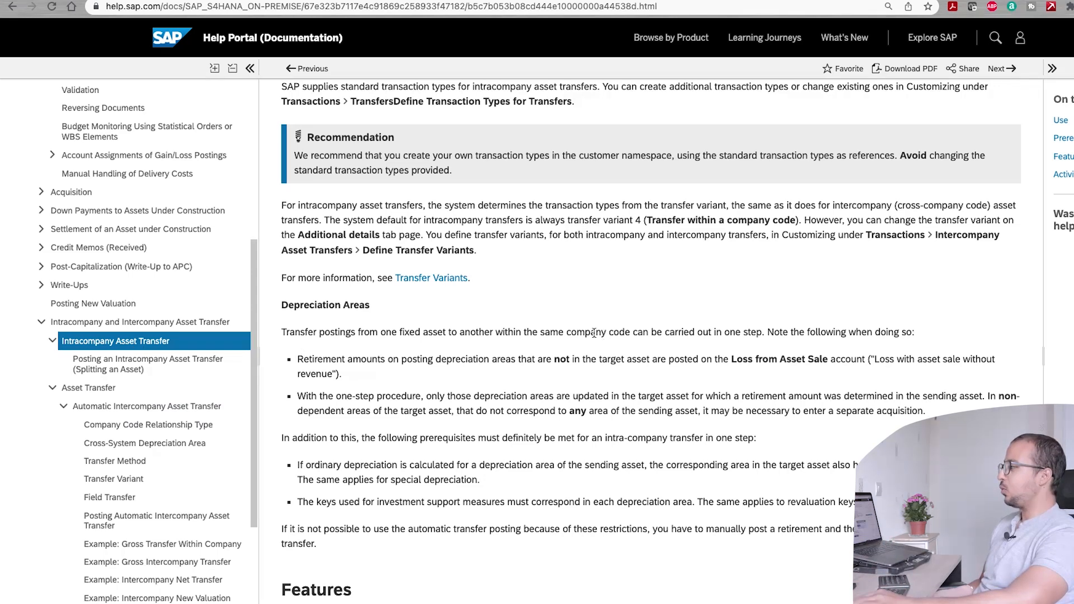
# - Switch to the SAP GUI windows, divide them evenly side by side and expand the first session's SAP Menu
pyautogui.hotkey('ctrl', 'Left')
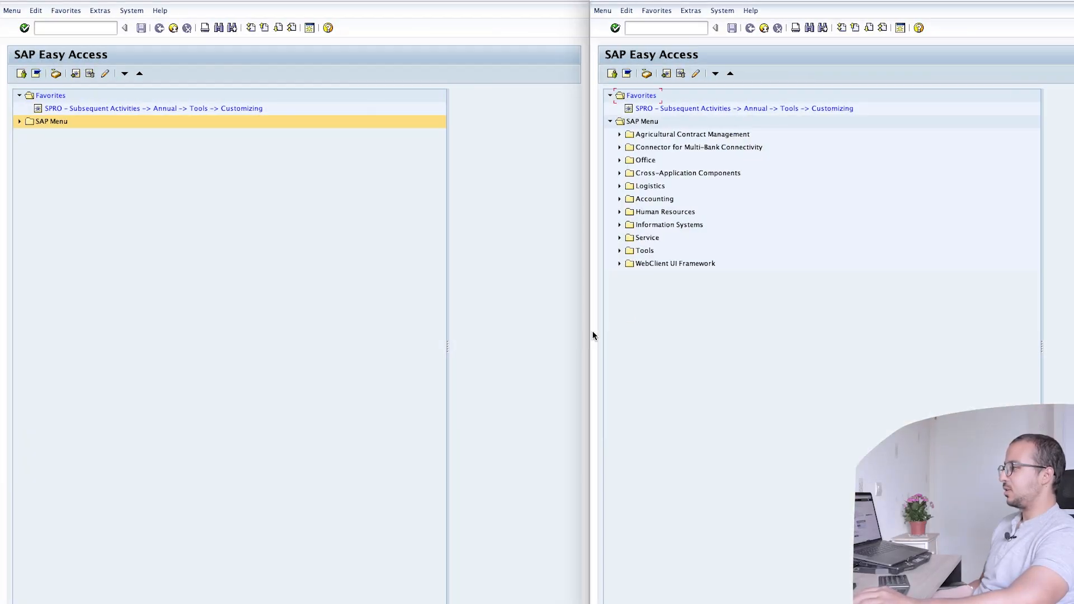
pyautogui.moveTo(595, 71); pyautogui.dragTo(537, 183)
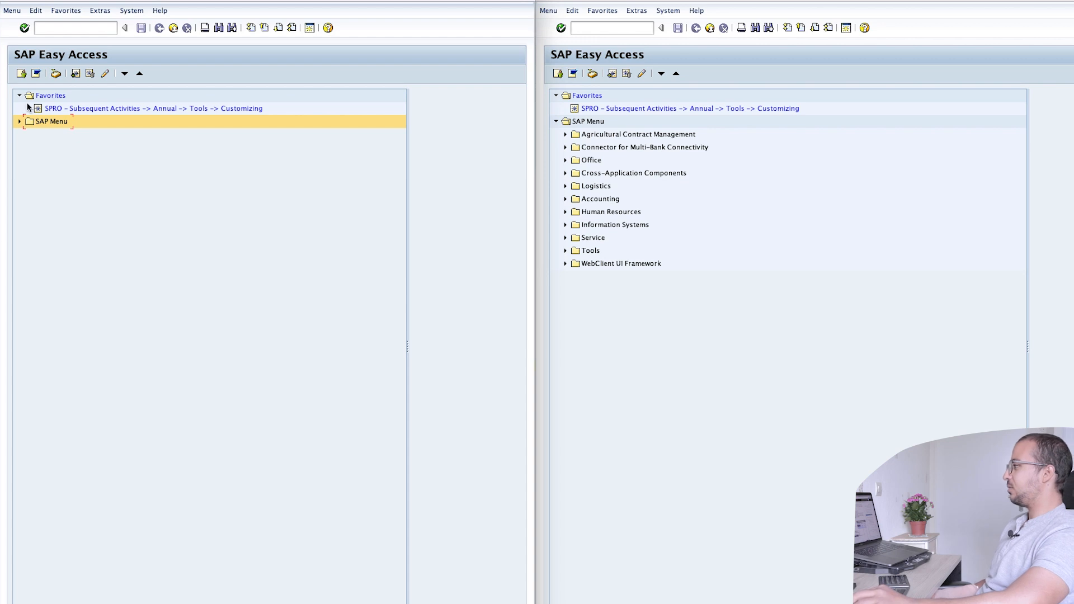
pyautogui.click(19, 122)
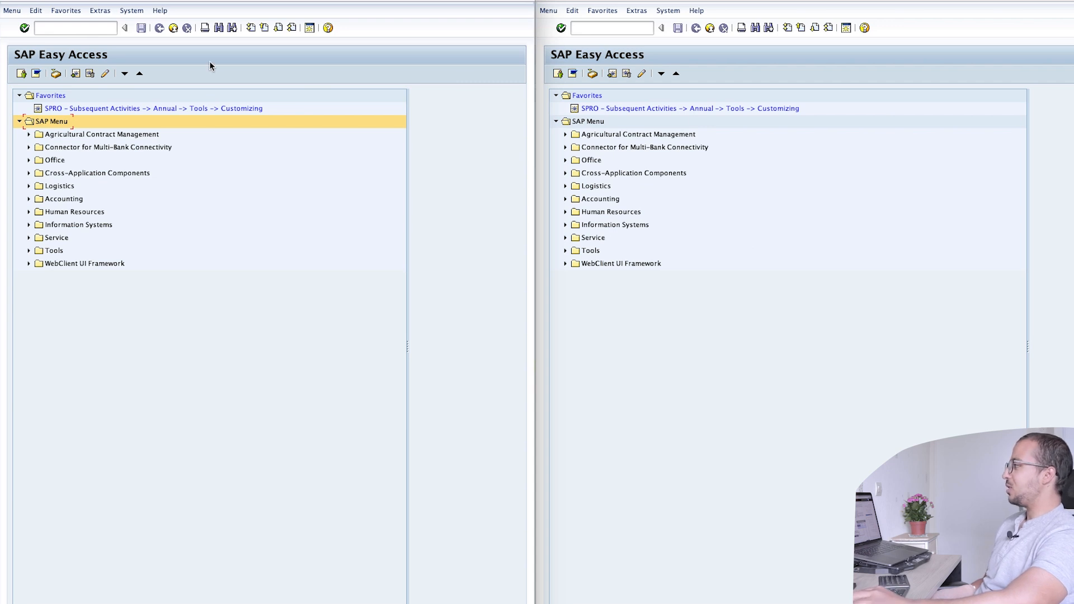
# - Start transaction AS01 in the first session and create an asset in class 2000 for company code AG20
pyautogui.click(48, 27)
pyautogui.write('a')
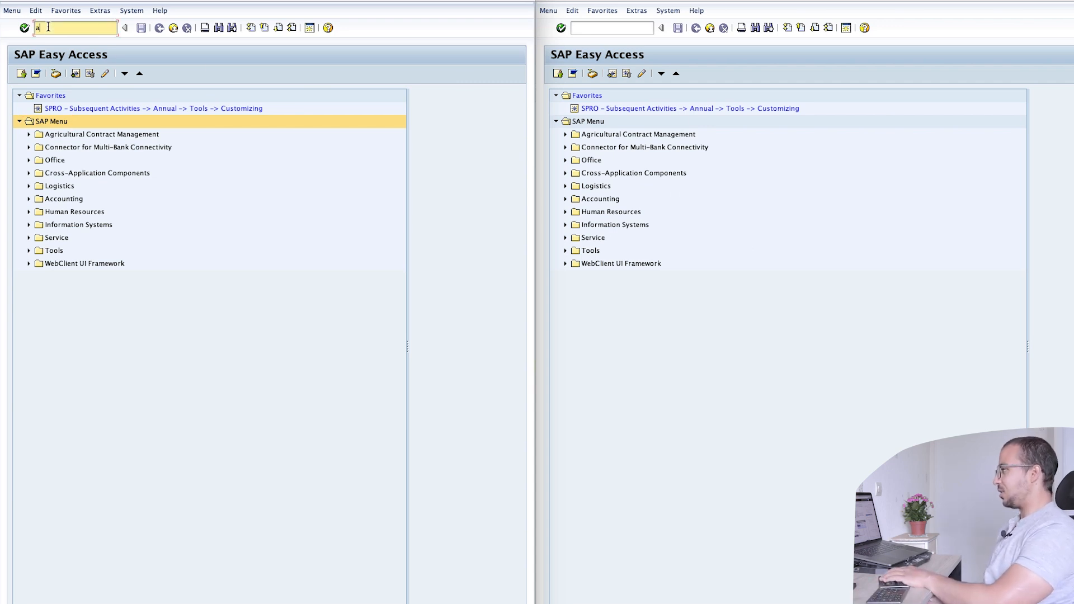
pyautogui.write('s01')
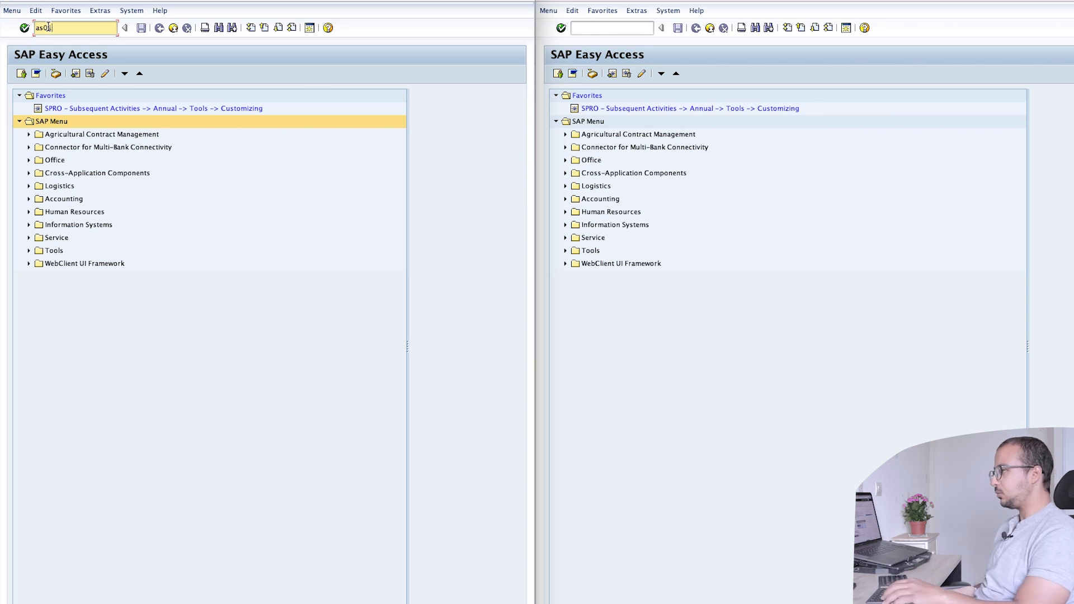
pyautogui.press('Return')
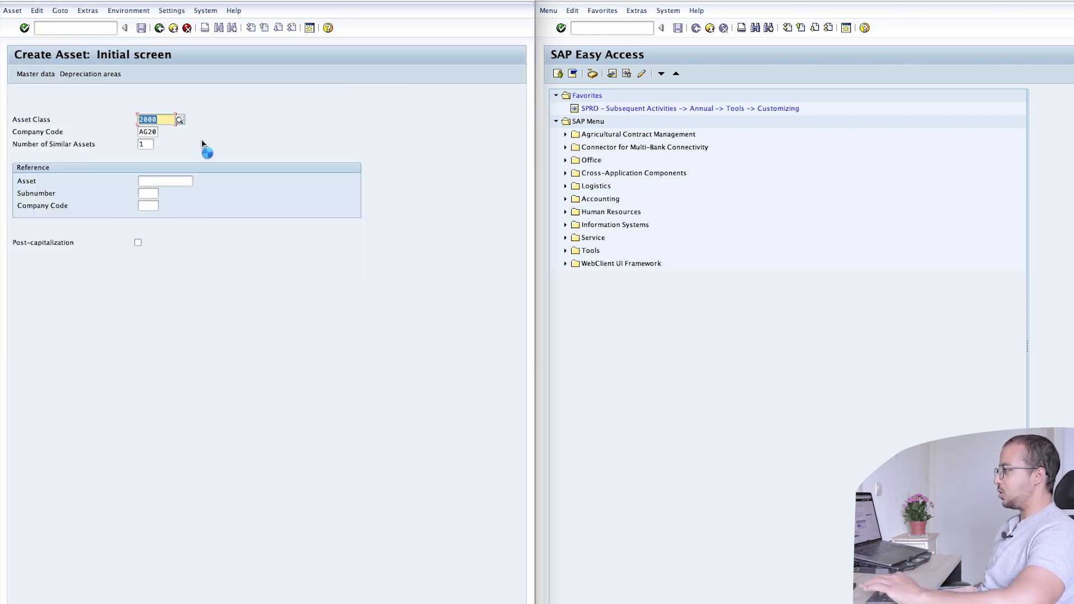
pyautogui.press('Return')
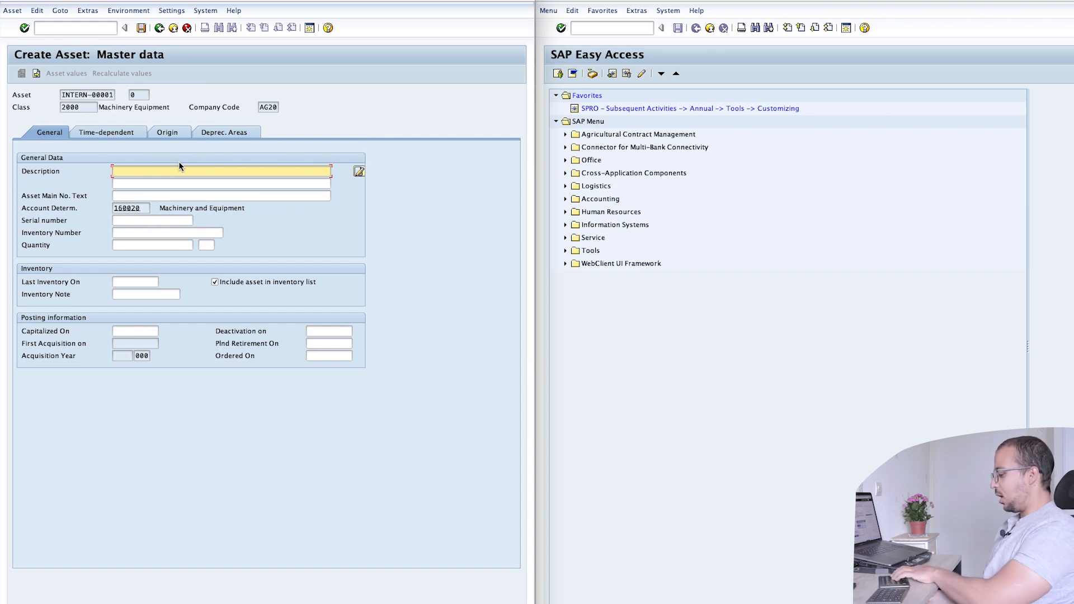
# - Enter jjkjk as the new asset's description
pyautogui.write('a')
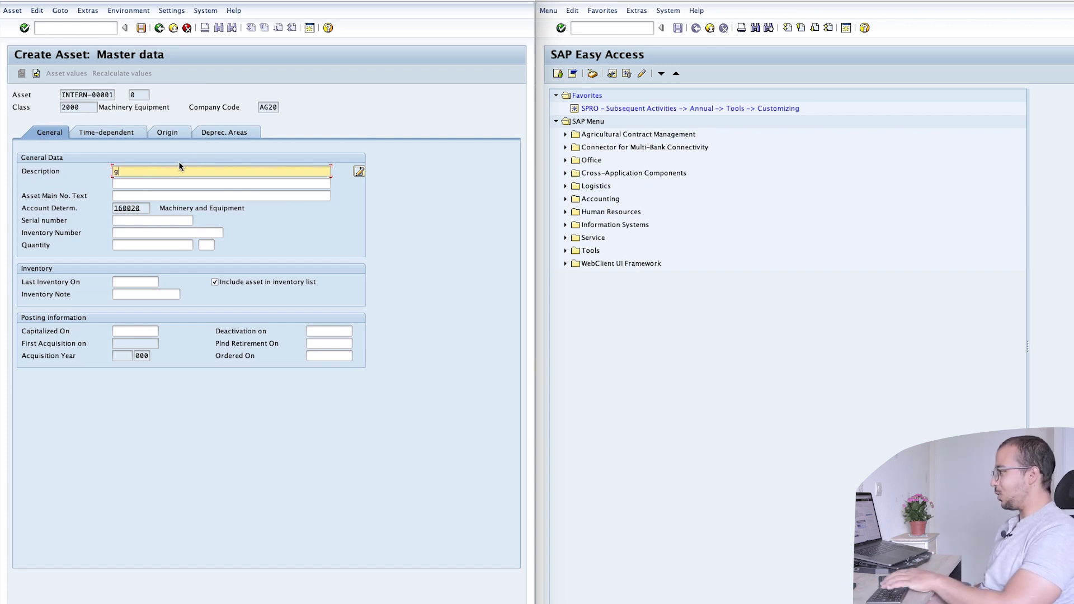
pyautogui.press('BackSpace')
pyautogui.write('G')
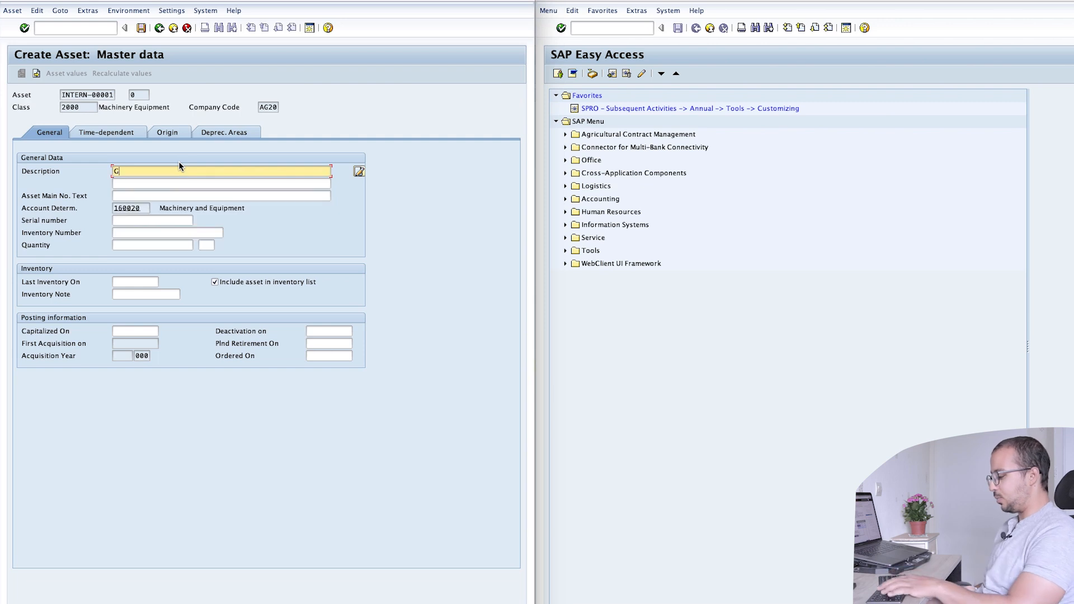
pyautogui.write('oo')
pyautogui.press('BackSpace')
pyautogui.press('BackSpace')
pyautogui.press('BackSpace')
pyautogui.write('jjkjk')
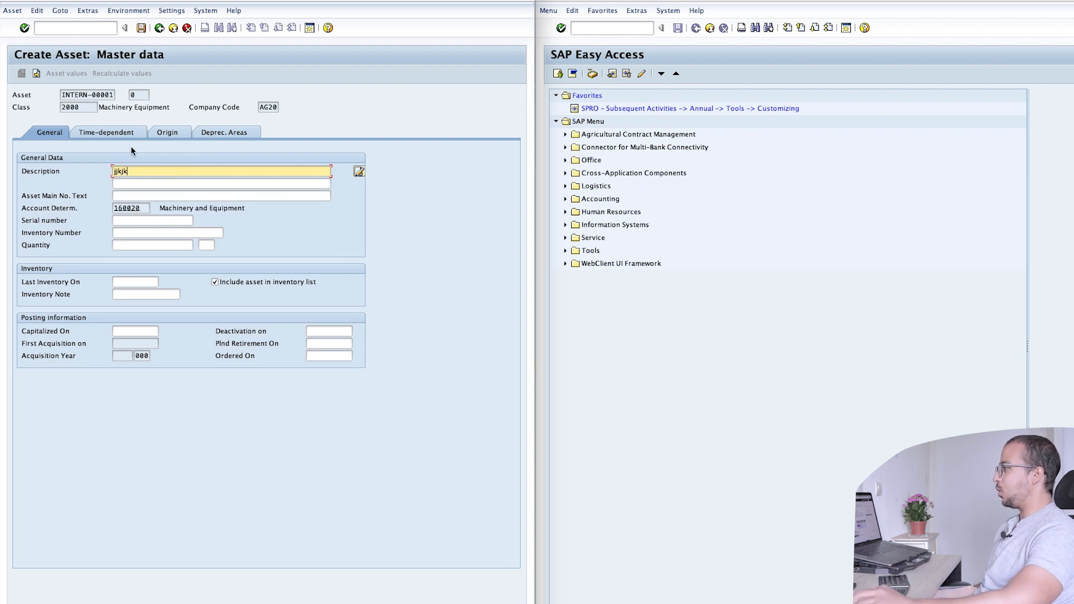
# - Assign cost center 1000 in the new asset's time-dependent data
pyautogui.click(107, 133)
pyautogui.click(137, 167)
pyautogui.press('Down')
pyautogui.press('Down')
pyautogui.press('Down')
pyautogui.press('Down')
pyautogui.press('Return')
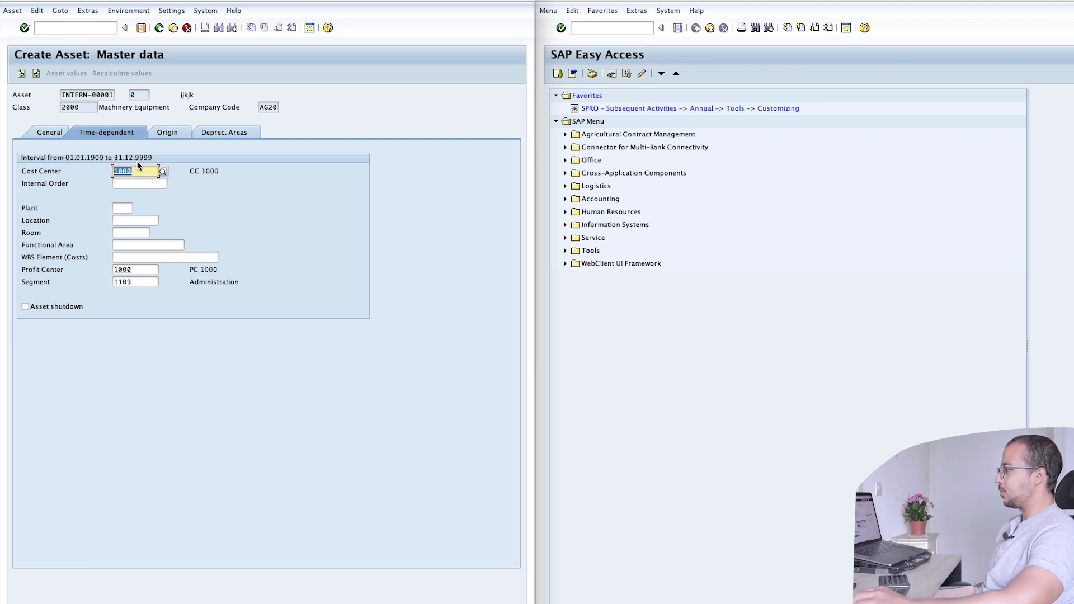
# - Check the new asset's depreciation areas and save the asset master record
pyautogui.click(224, 133)
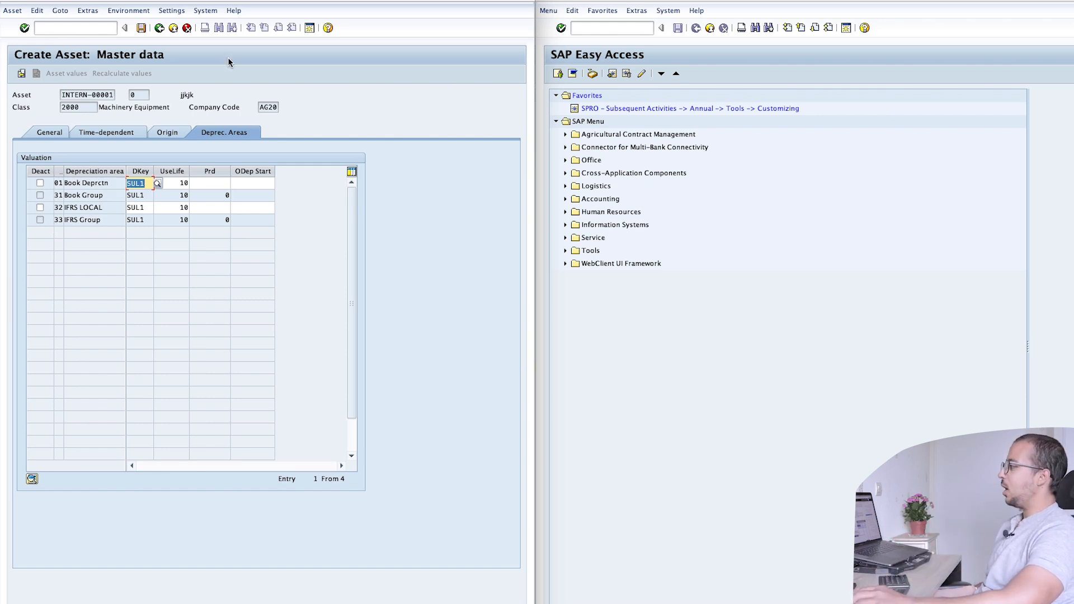
pyautogui.click(141, 27)
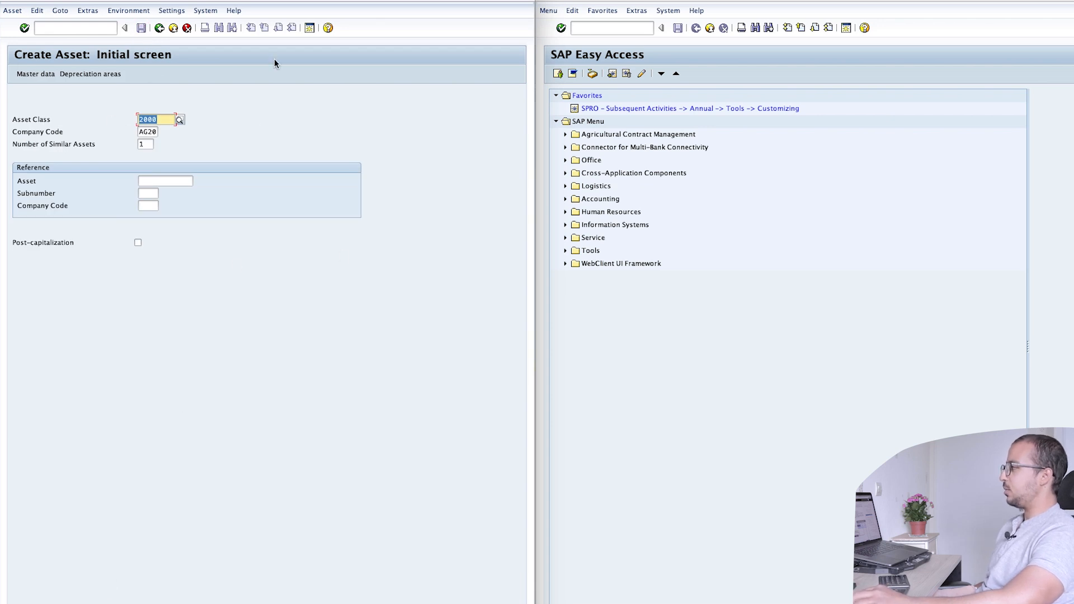
# - Start transaction F-90 in the same session to post an acquisition from purchase with vendor
pyautogui.click(84, 29)
pyautogui.write('/')
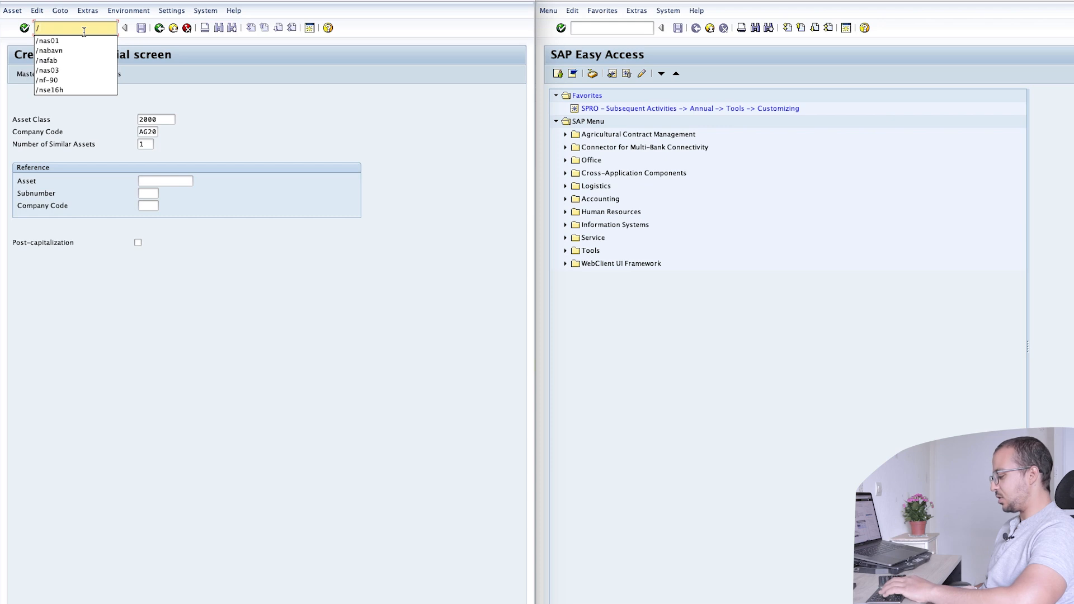
pyautogui.write('n')
pyautogui.write('f-90')
pyautogui.press('Return')
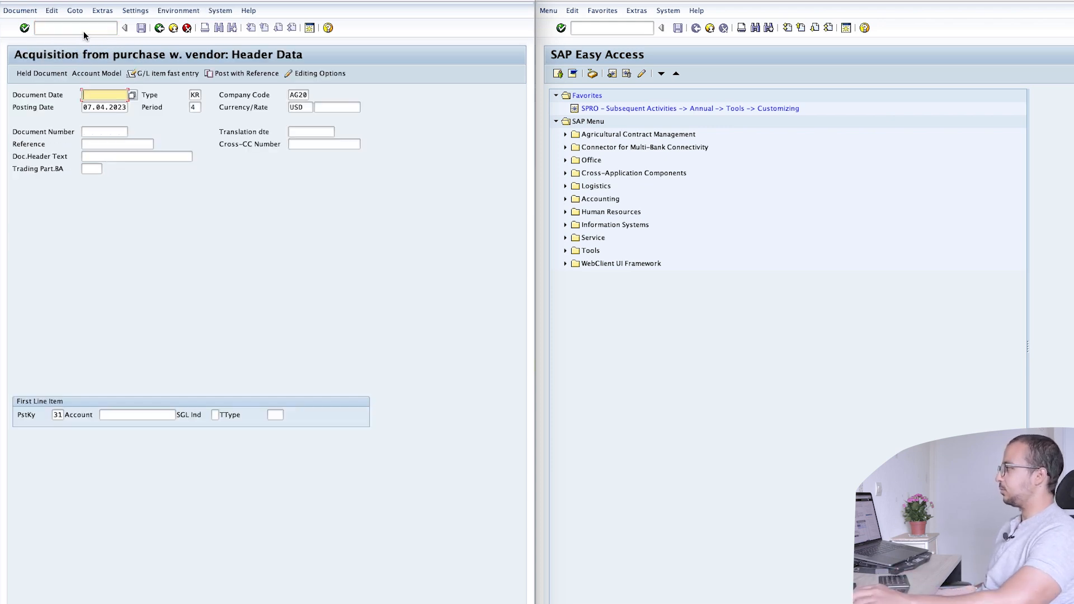
# - Set the acquisition's document date to 01.01.2023
pyautogui.press('Down')
pyautogui.press('Down')
pyautogui.press('Down')
pyautogui.press('Down')
pyautogui.press('Down')
pyautogui.press('Down')
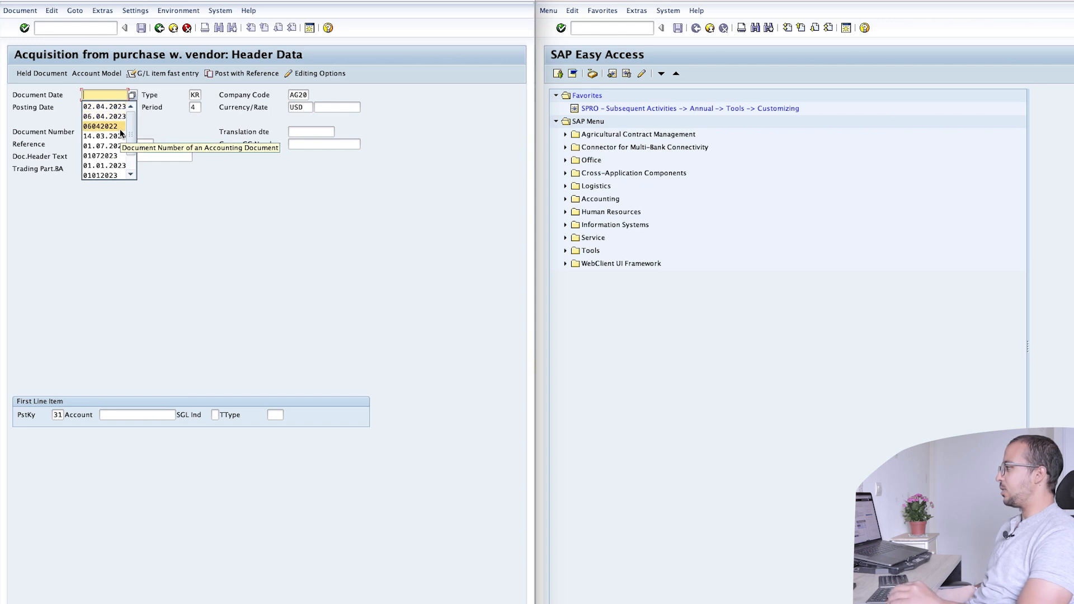
pyautogui.press('Down')
pyautogui.press('Return')
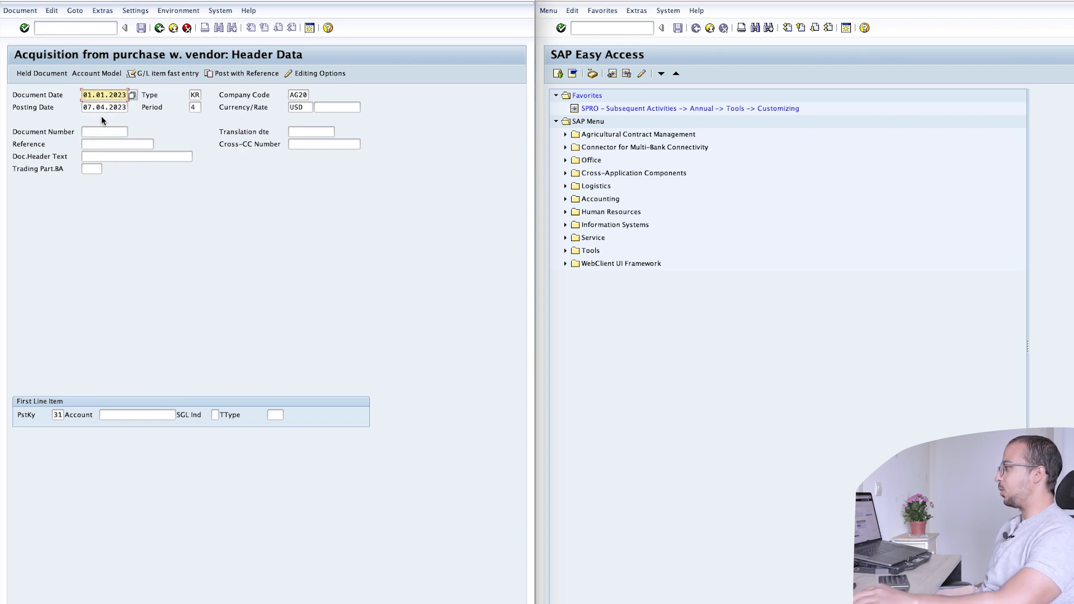
# - Replace the acquisition's posting date with 01.01.2023
pyautogui.press('Tab')
pyautogui.press('Delete')
pyautogui.press('Down')
pyautogui.press('Down')
pyautogui.press('Down')
pyautogui.press('Down')
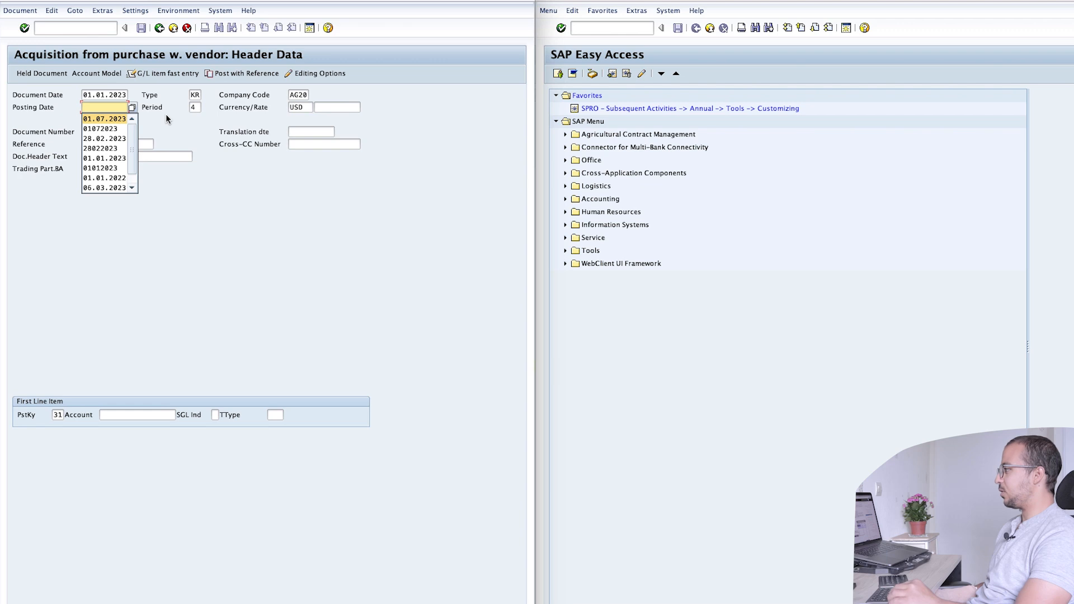
pyautogui.press('Down')
pyautogui.press('Down')
pyautogui.press('Return')
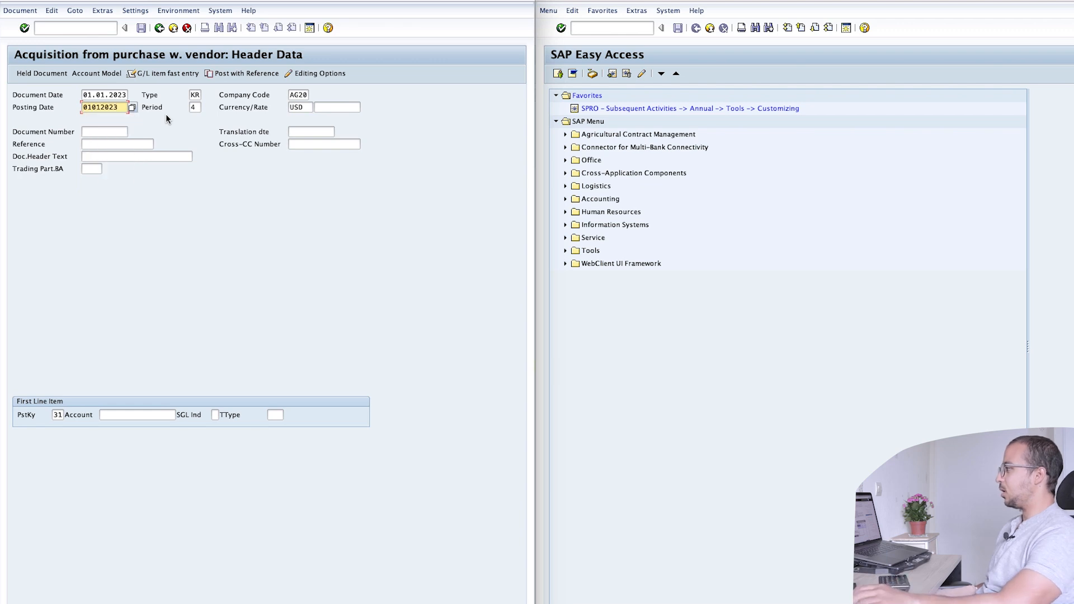
# - Enter vendor ag01 as the first line item's account and accept the header data to reach the vendor item
pyautogui.click(129, 415)
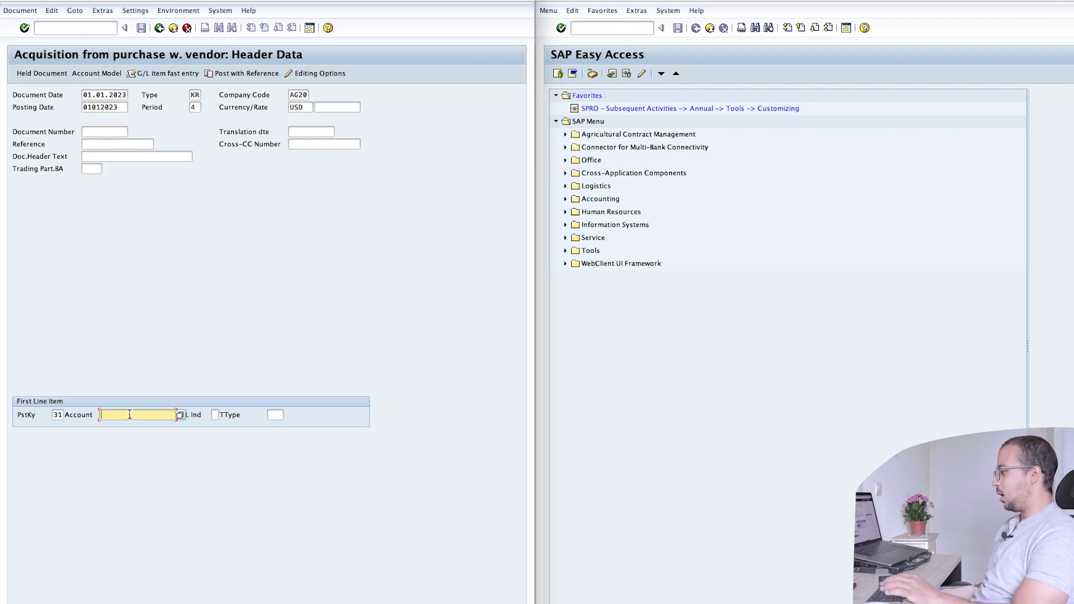
pyautogui.press('Down')
pyautogui.press('Down')
pyautogui.press('Down')
pyautogui.press('Down')
pyautogui.press('Return')
pyautogui.press('Return')
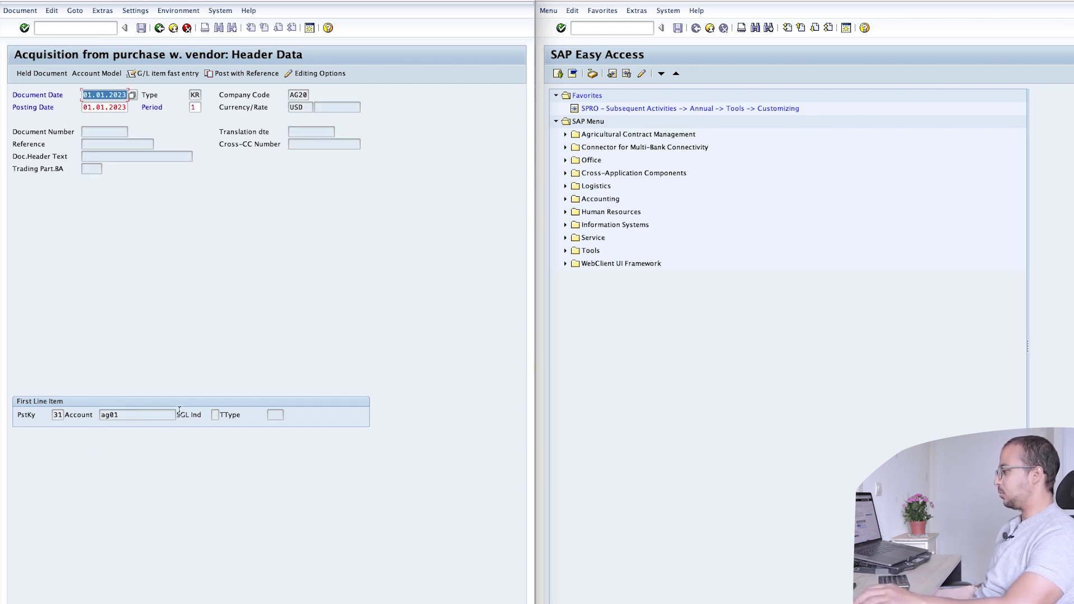
pyautogui.press('Return')
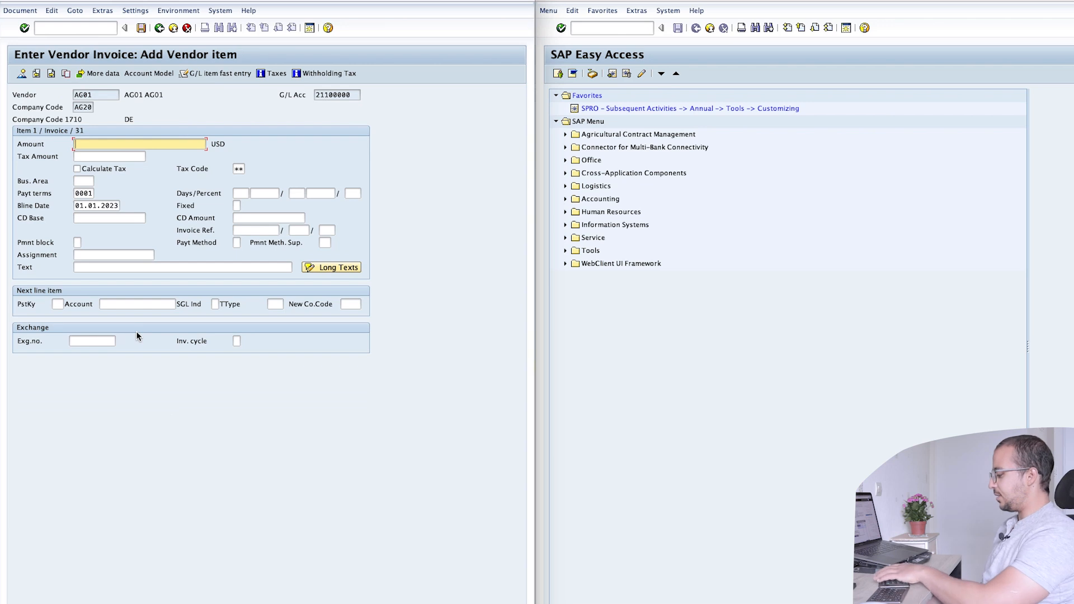
# - Set the vendor item's amount to 10,000 USD
pyautogui.write('10,00')
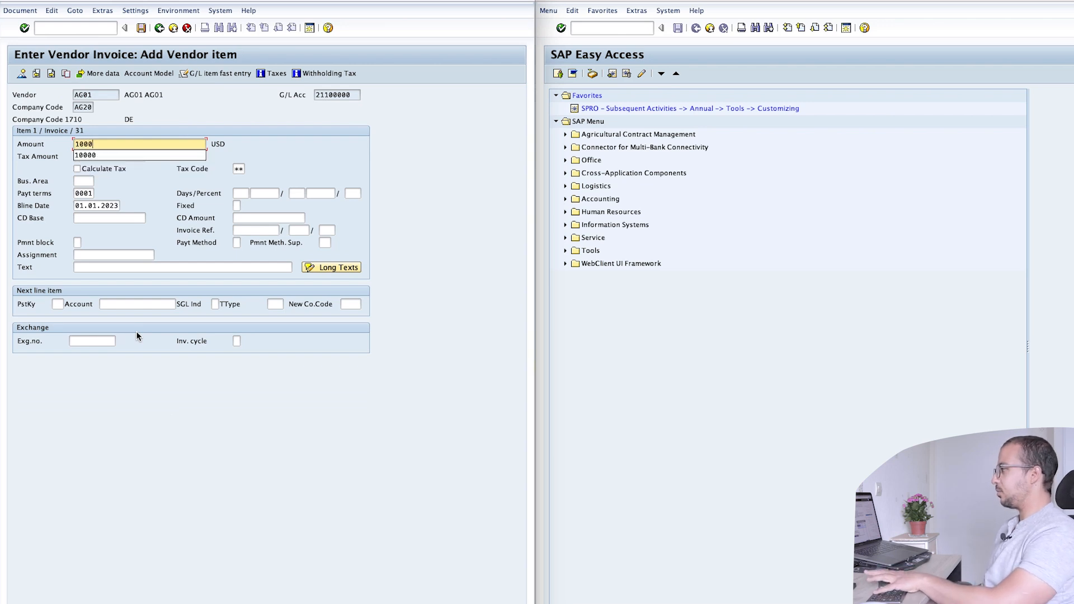
pyautogui.write('0')
pyautogui.press('Return')
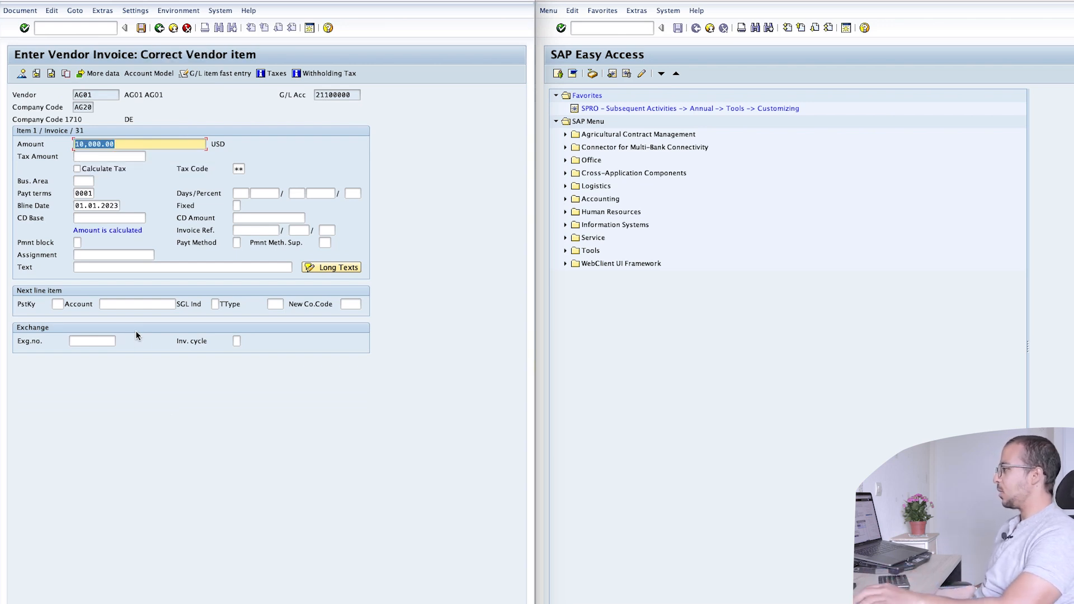
# - Set the posting key of the vendor invoice's next line item to 70
pyautogui.click(58, 303)
pyautogui.write('7')
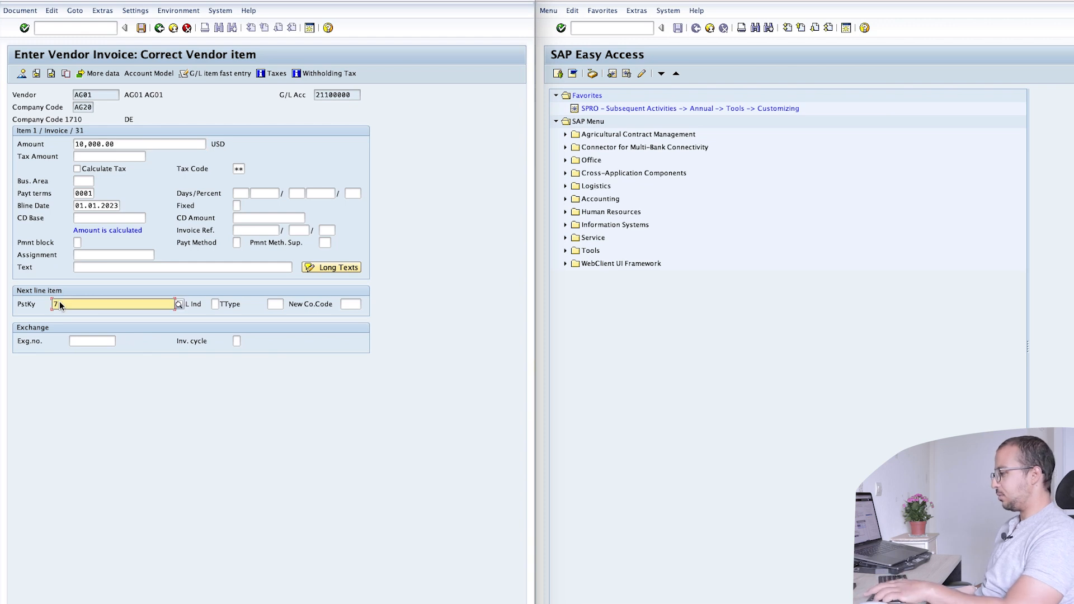
pyautogui.press('Tab')
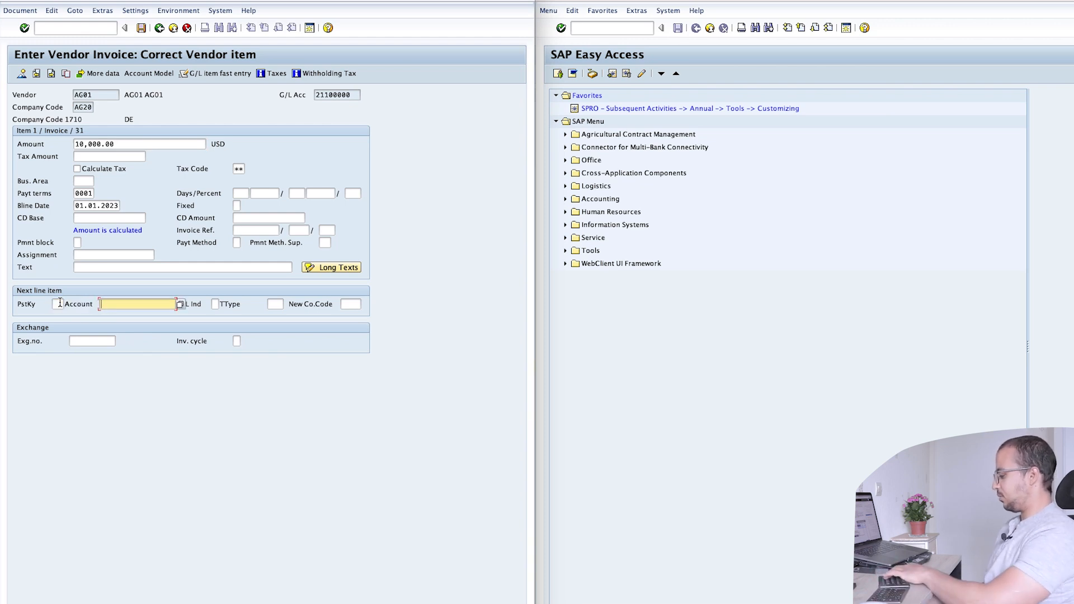
pyautogui.click(59, 303)
pyautogui.write('7')
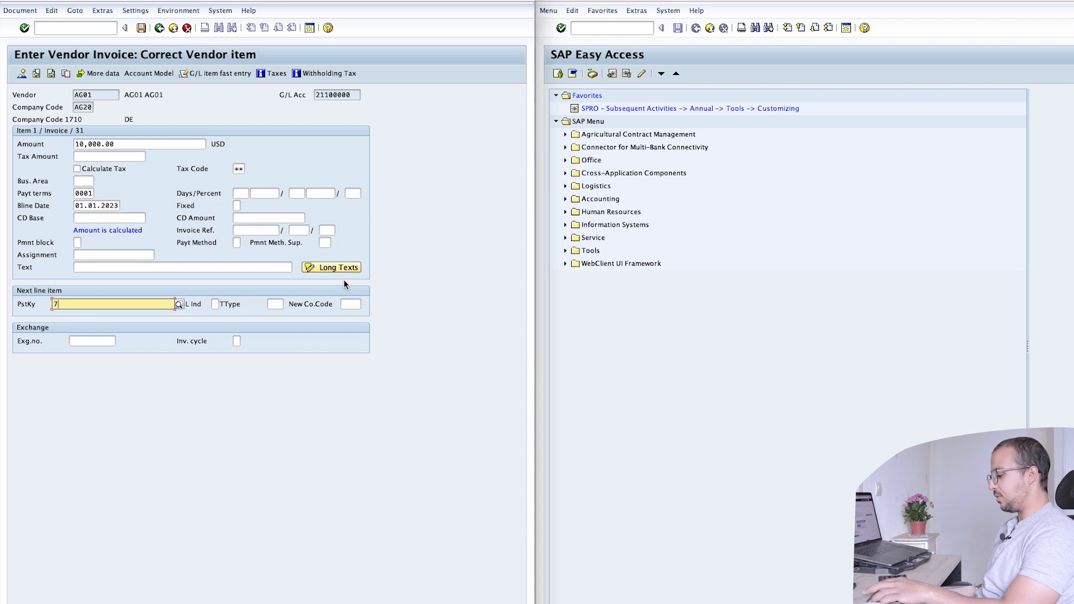
pyautogui.write('0')
pyautogui.press('Tab')
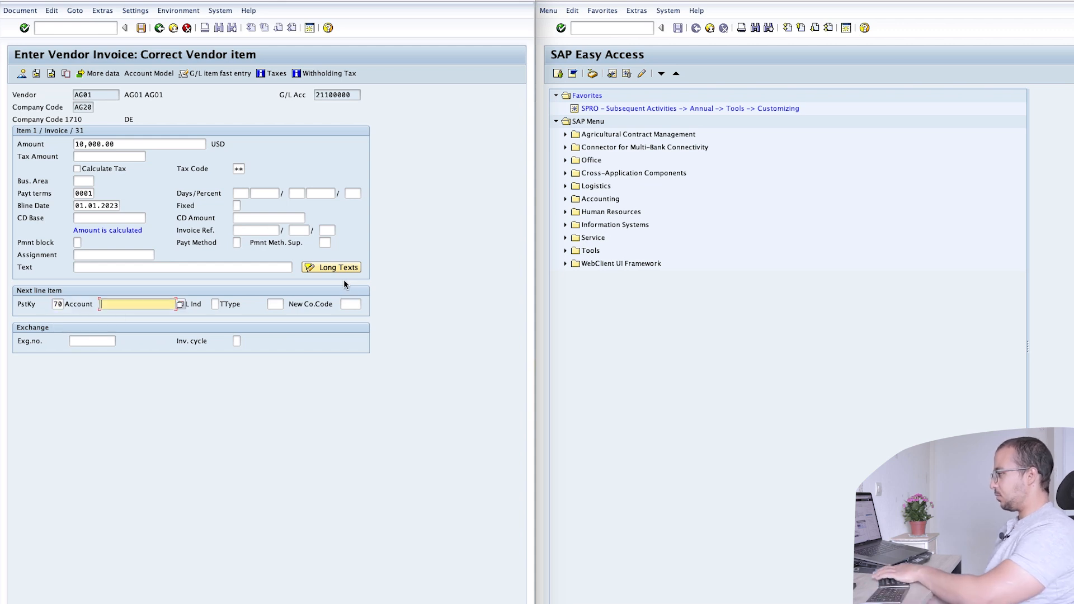
# - Enter asset 20000035 as the next line item's account with transaction type 100 and submit the line
pyautogui.press('Down')
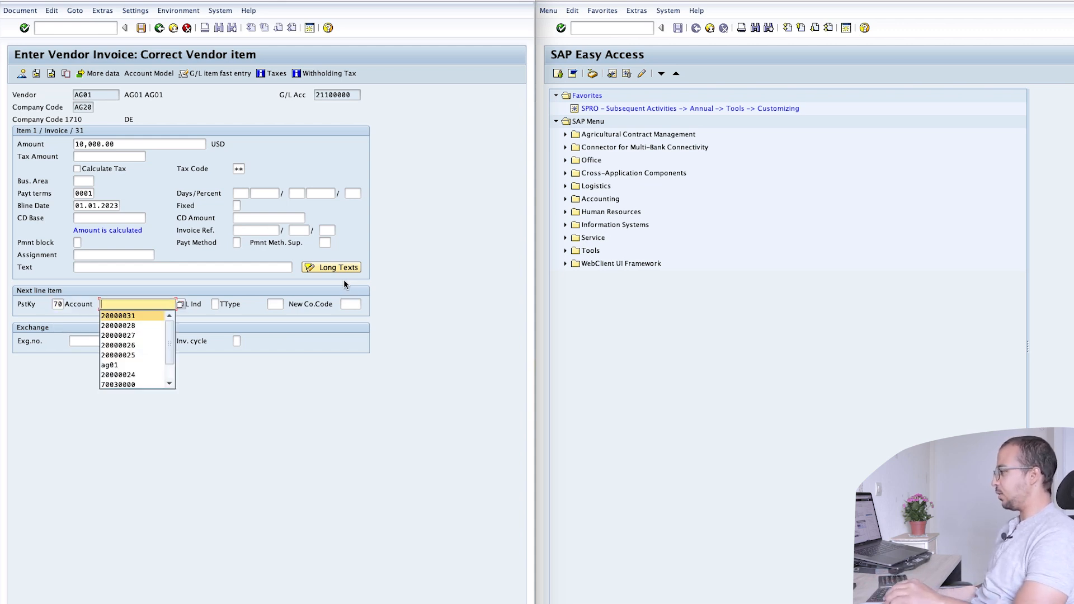
pyautogui.write('20000035')
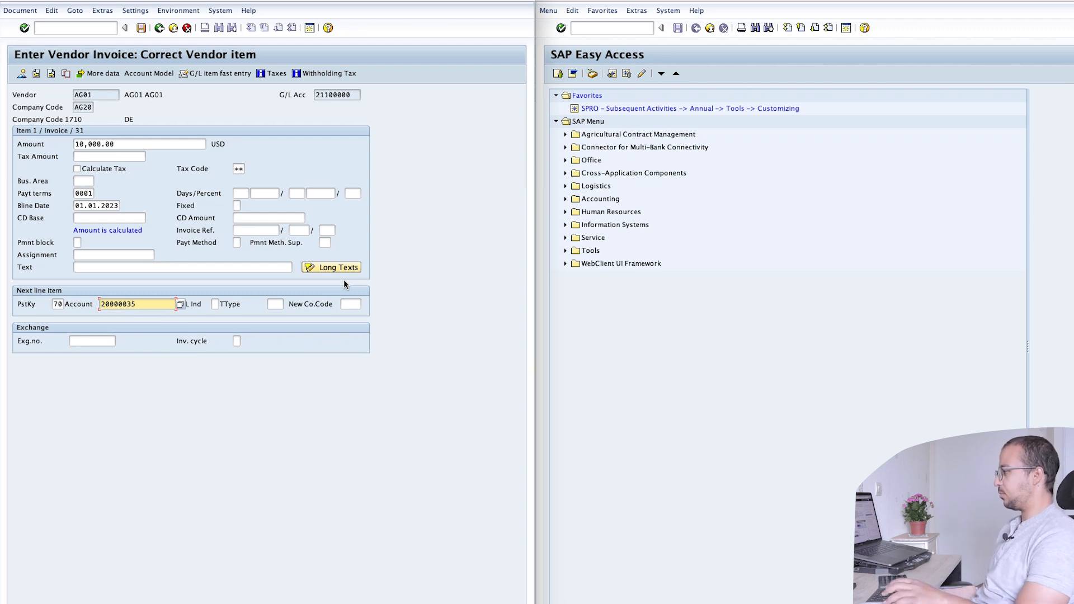
pyautogui.press('Tab')
pyautogui.press('Tab')
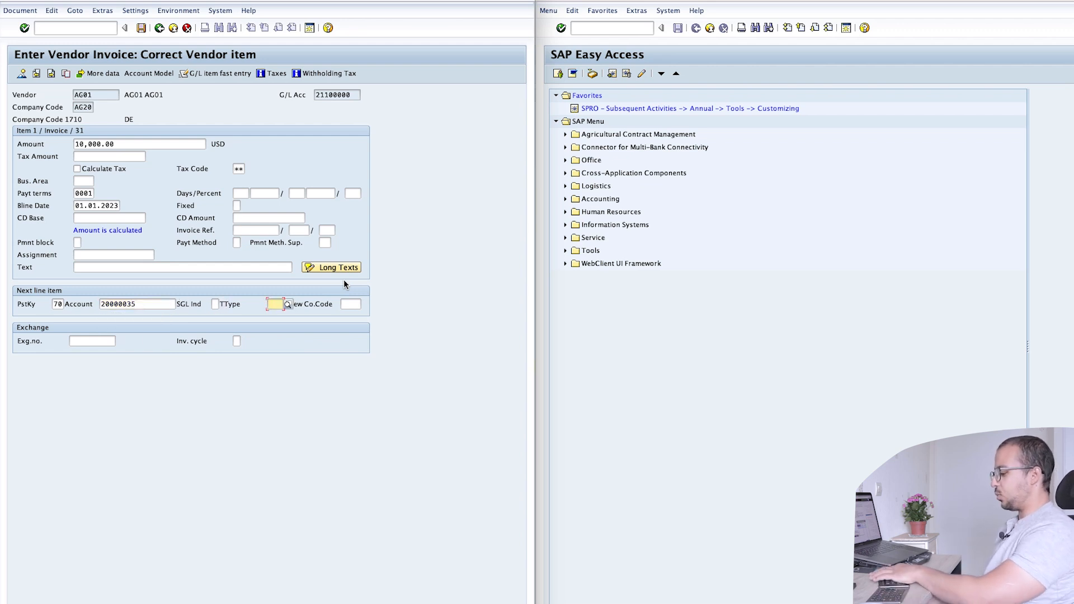
pyautogui.write('100')
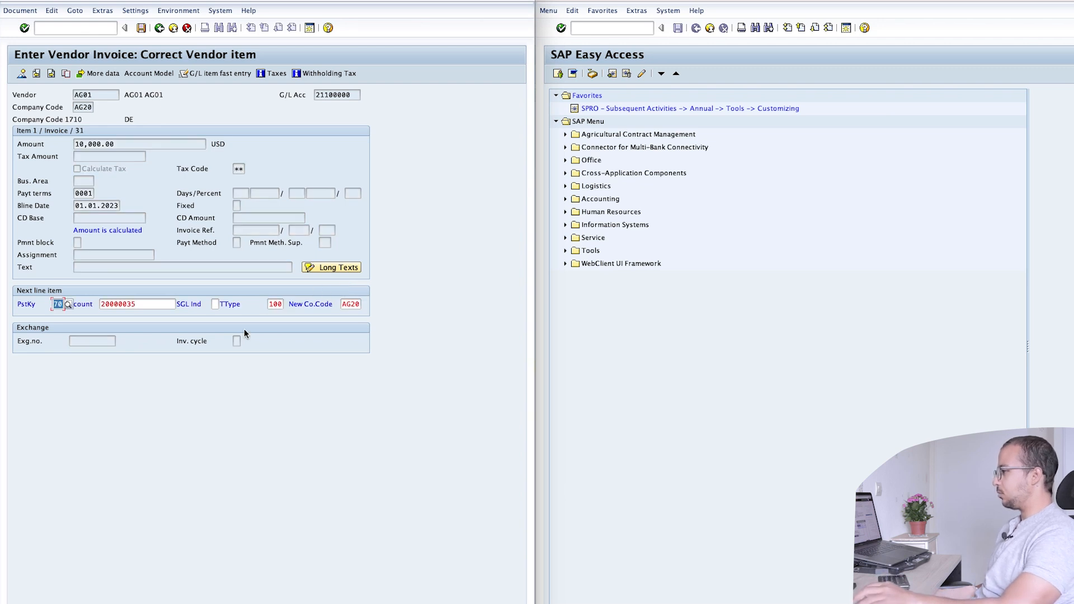
# - Replace the next line item's account with asset 20000034 and proceed to the asset item
pyautogui.doubleClick(131, 304)
pyautogui.write('20000034')
pyautogui.press('Return')
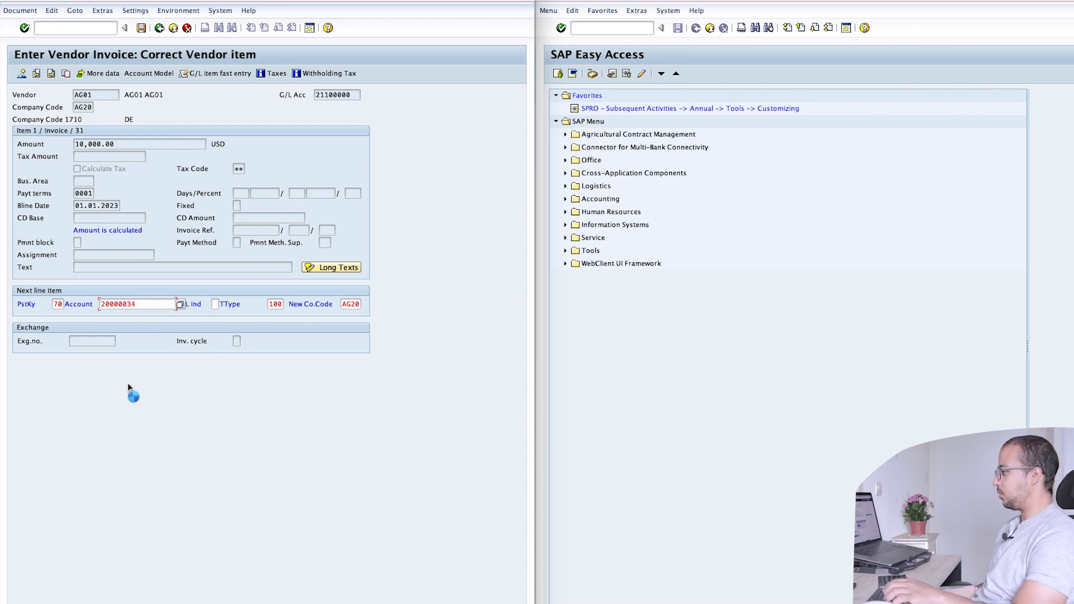
# - In the second session, start transaction as03 and open the asset values of asset 20000034 in company code AG20
pyautogui.click(612, 34)
pyautogui.write('as03')
pyautogui.press('Return')
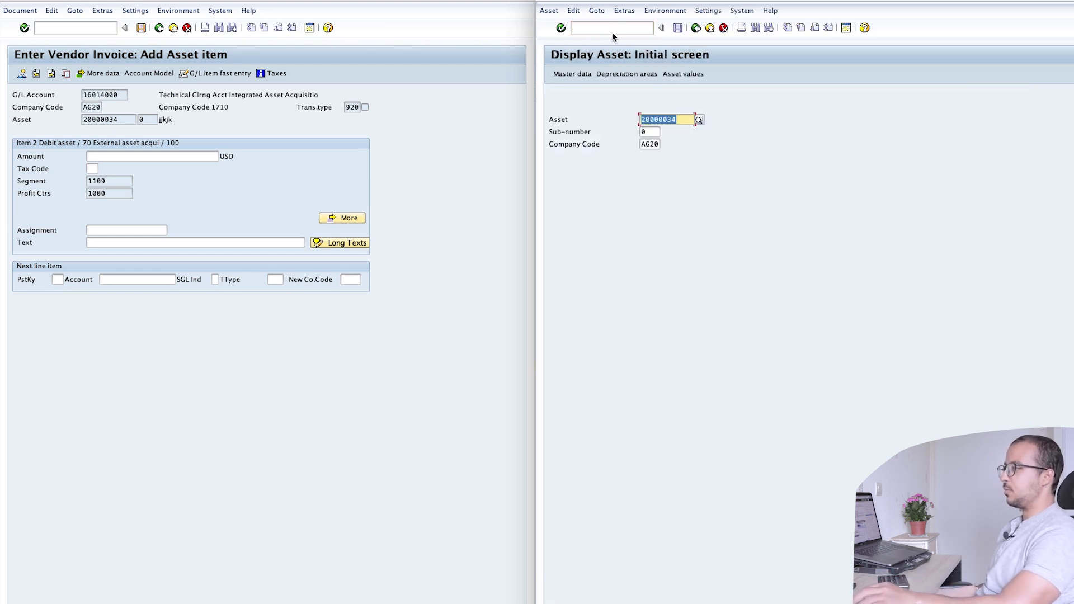
pyautogui.click(694, 77)
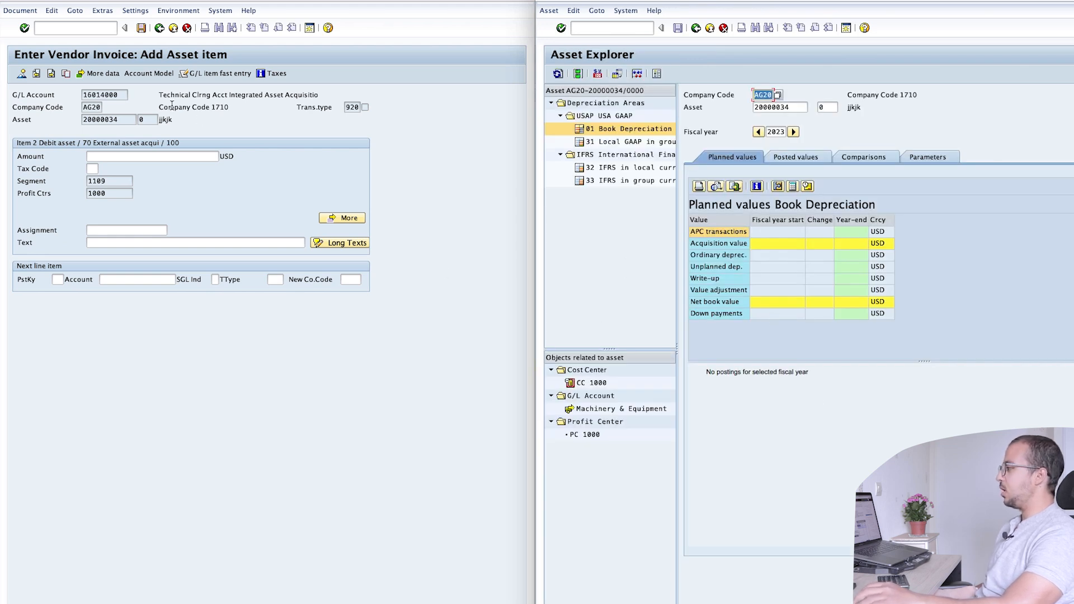
# - Fill the asset item's amount with * to balance the invoice and set its tax code to V0
pyautogui.click(112, 159)
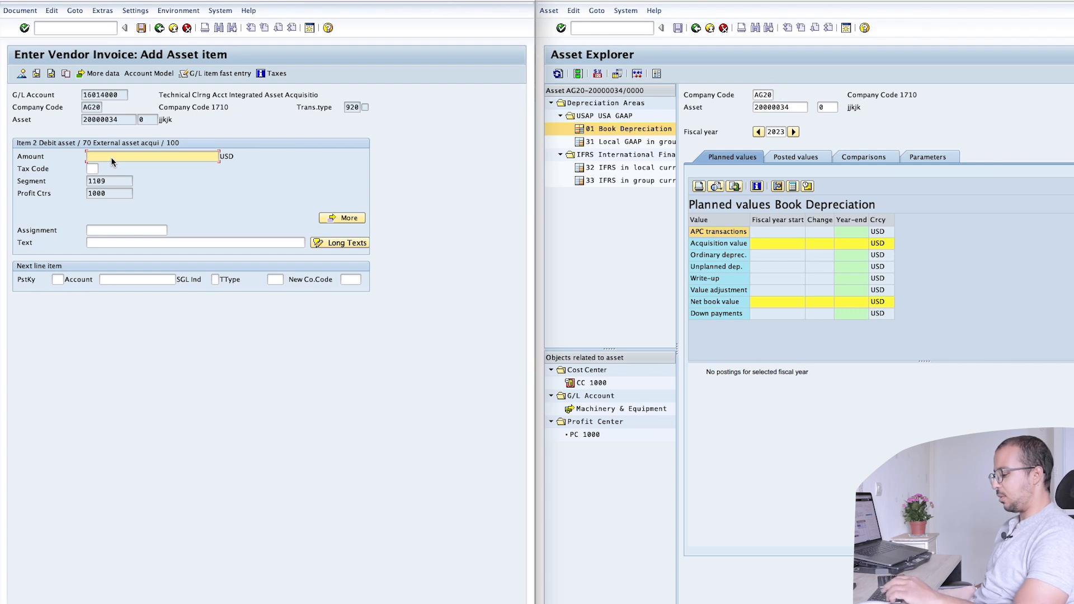
pyautogui.write('*')
pyautogui.click(95, 166)
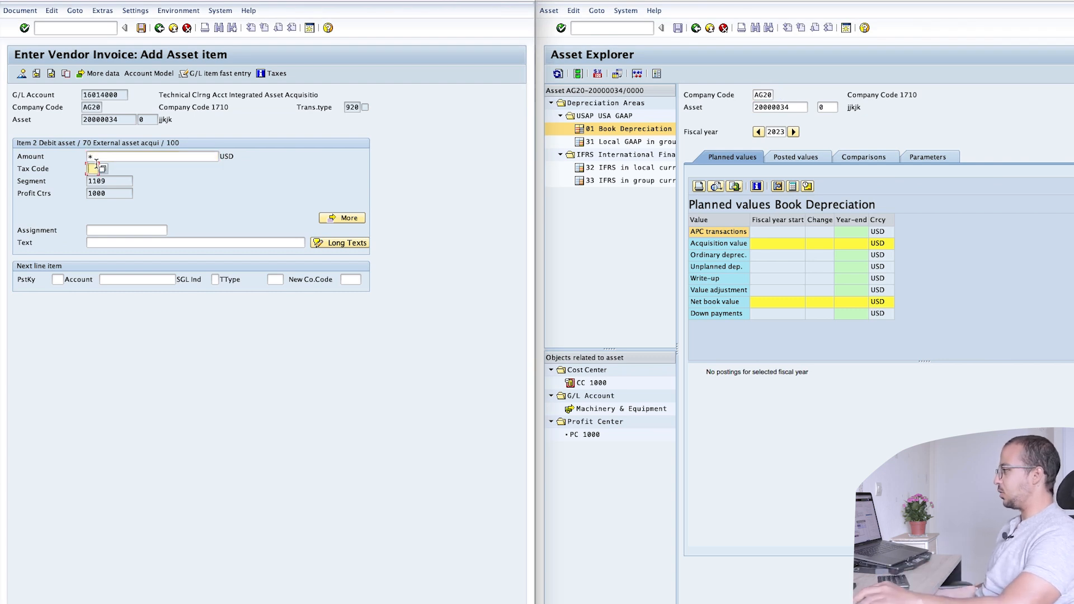
pyautogui.write('V0')
pyautogui.press('Return')
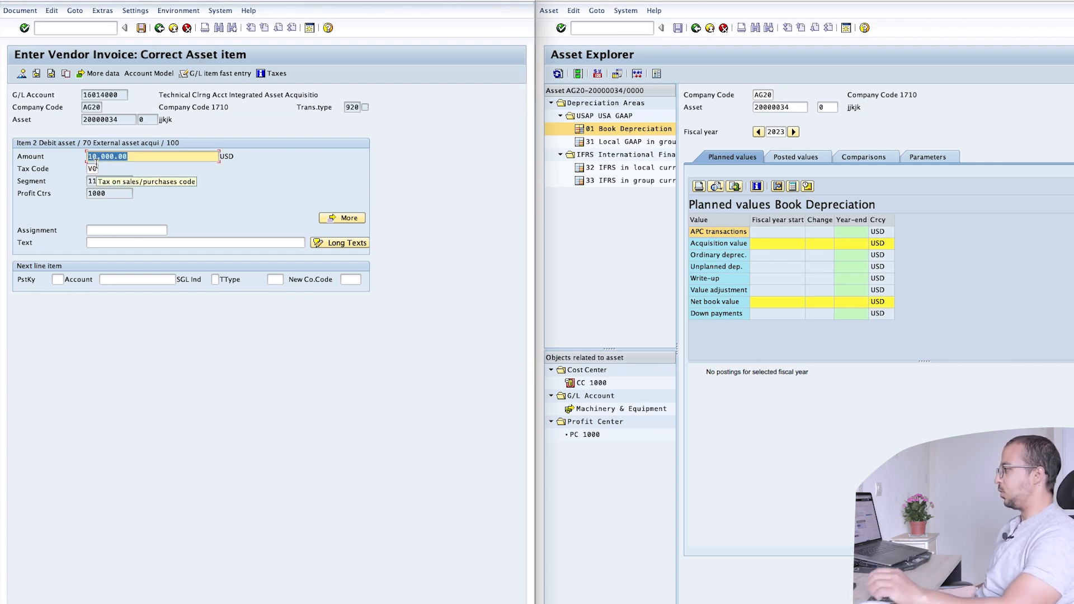
# - Post the acquisition document and refresh the asset's planned values in Asset Explorer
pyautogui.click(141, 28)
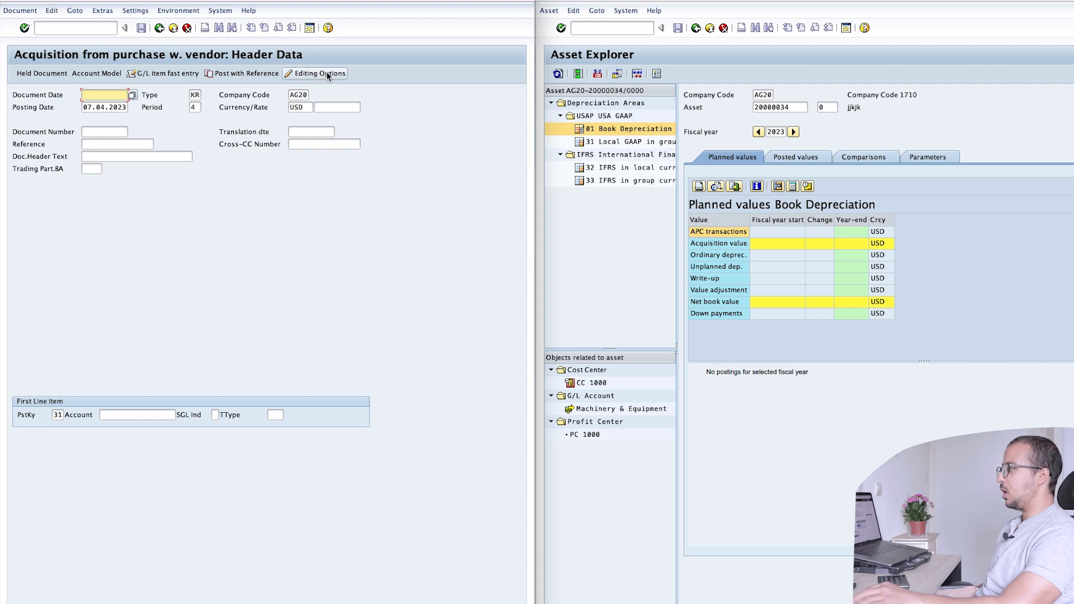
pyautogui.click(558, 73)
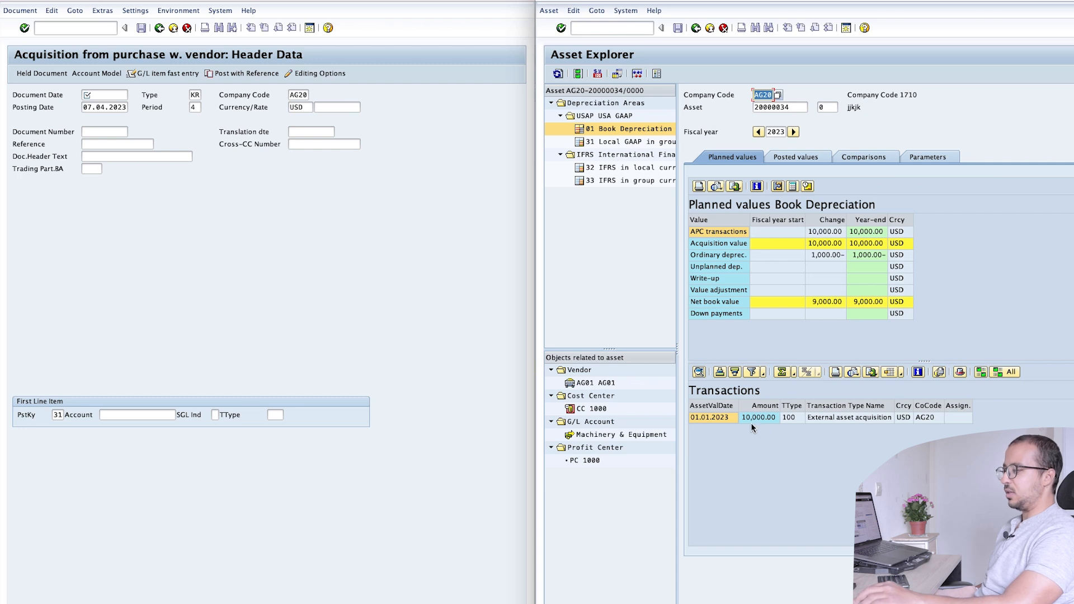
pyautogui.click(362, 287)
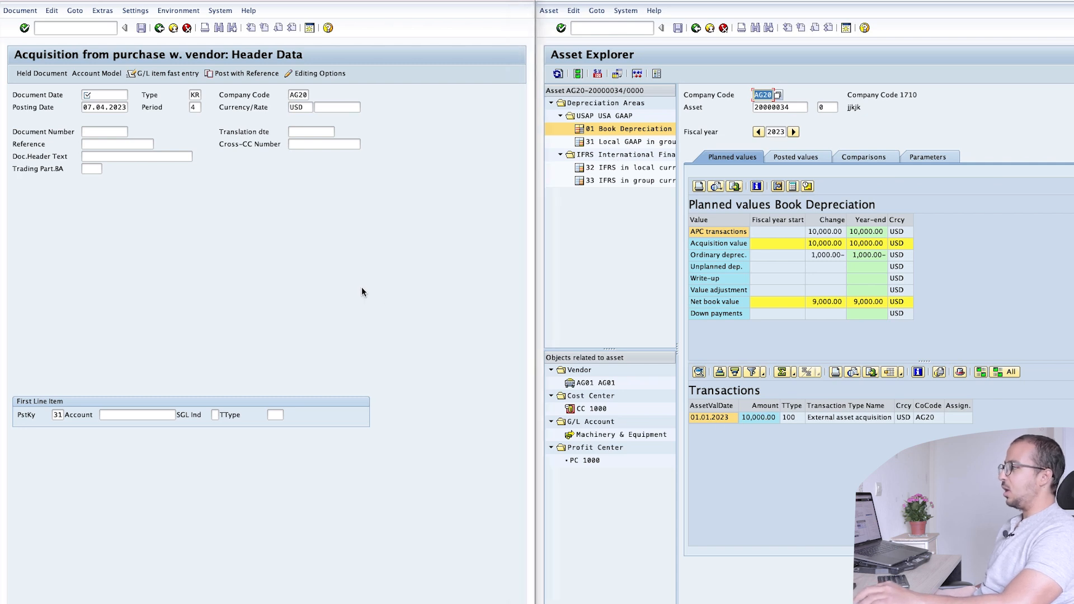
# - Start transaction /nafab and set the depreciation run to posting period 3 with the test run turned off
pyautogui.click(76, 28)
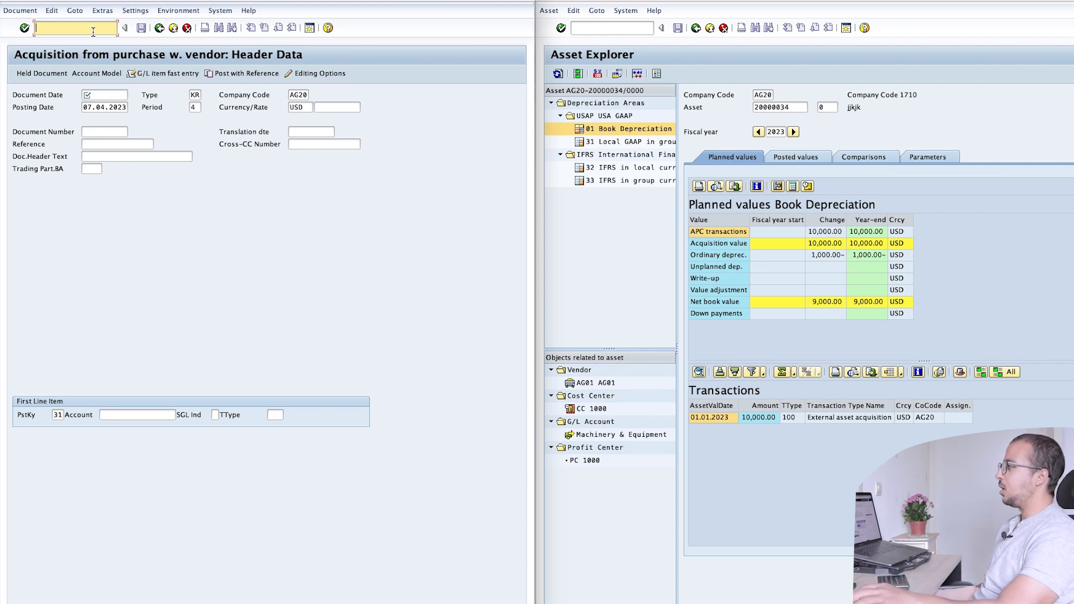
pyautogui.write('/n')
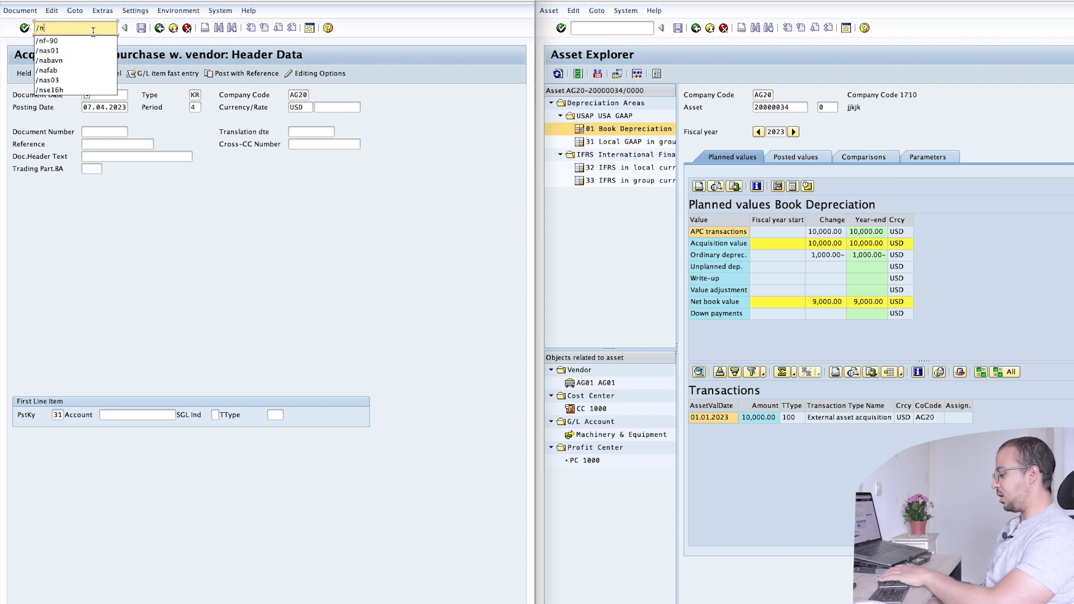
pyautogui.write('afab')
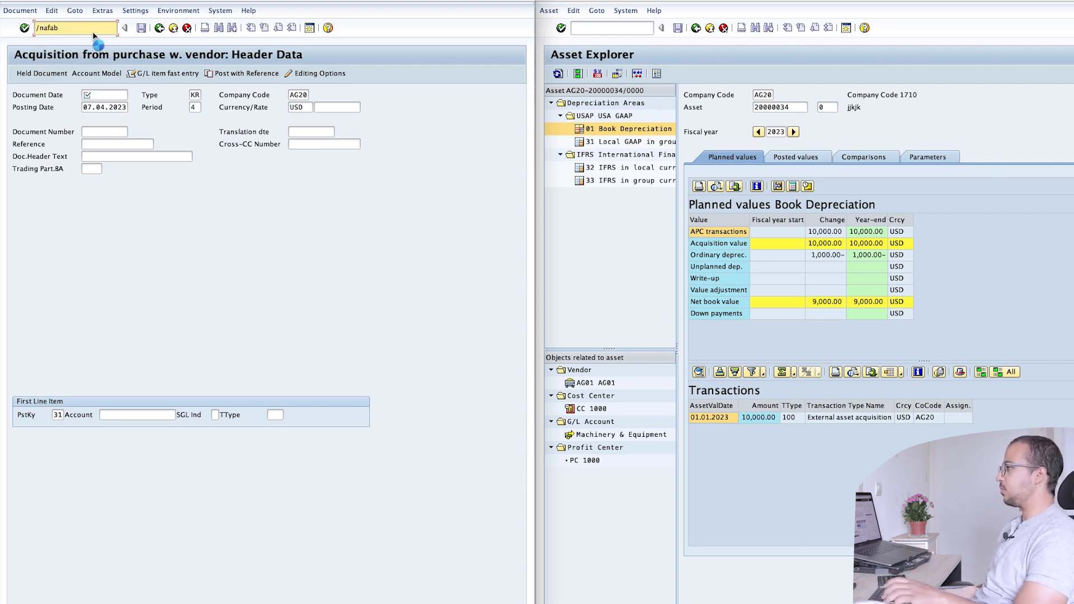
pyautogui.click(169, 144)
pyautogui.write('3')
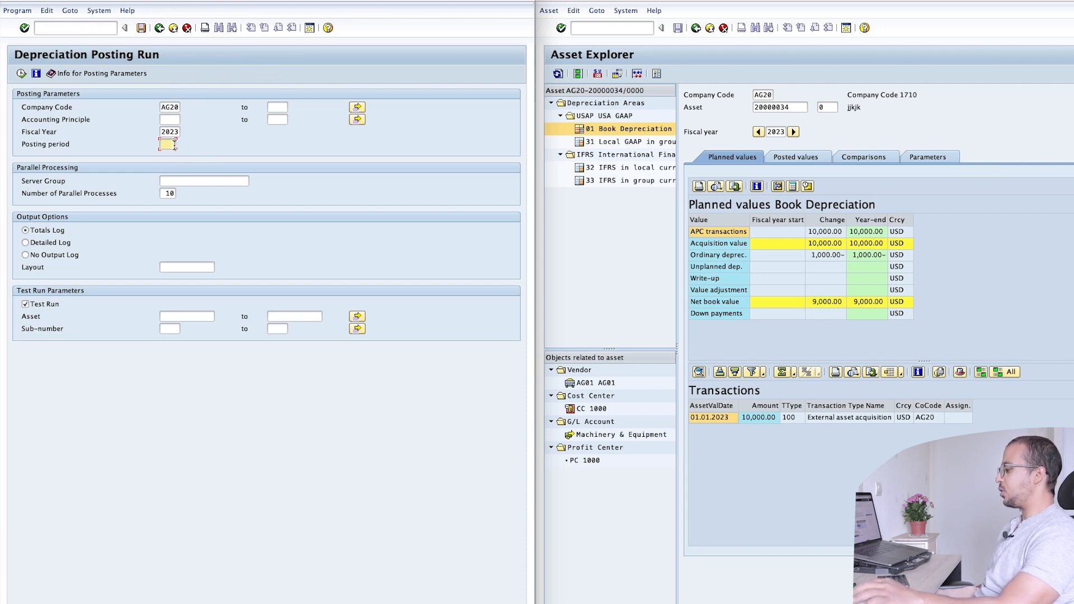
pyautogui.click(44, 304)
# - Execute the depreciation run in the background with default print parameters and an immediate start
pyautogui.click(27, 13)
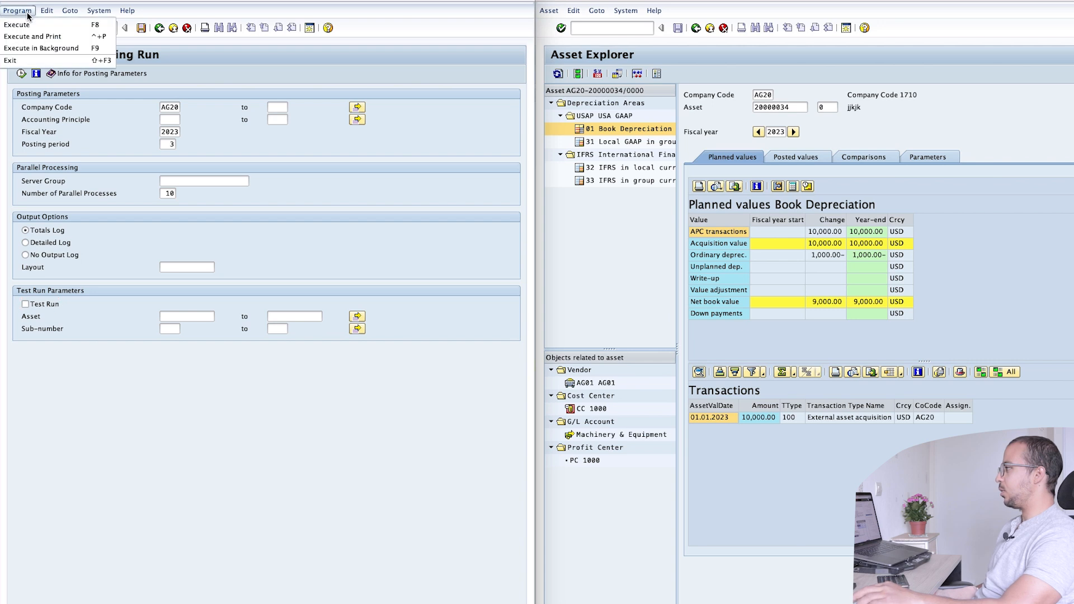
pyautogui.click(35, 48)
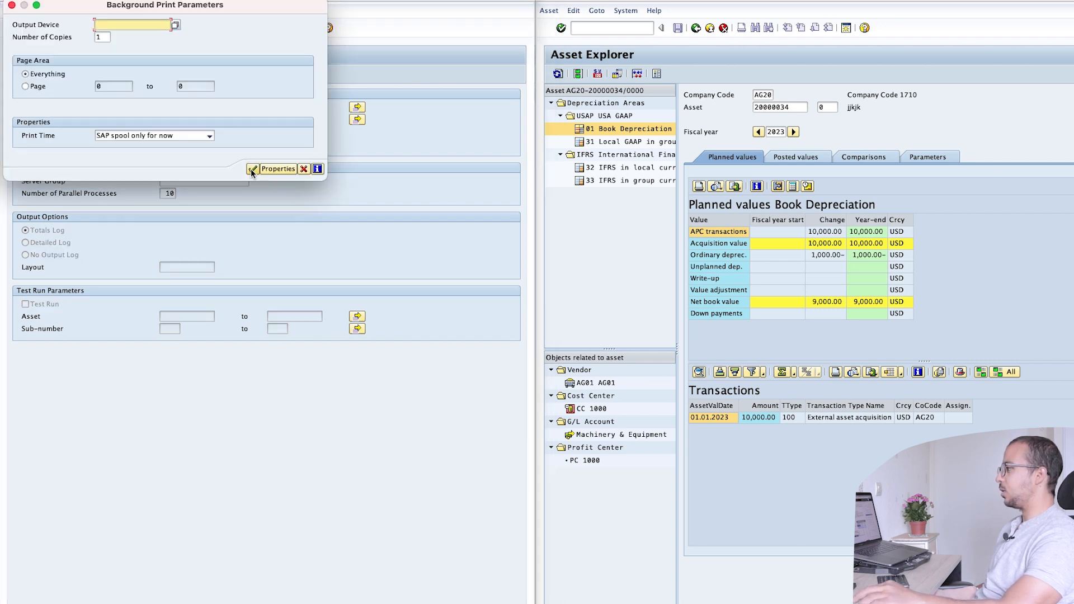
pyautogui.click(252, 169)
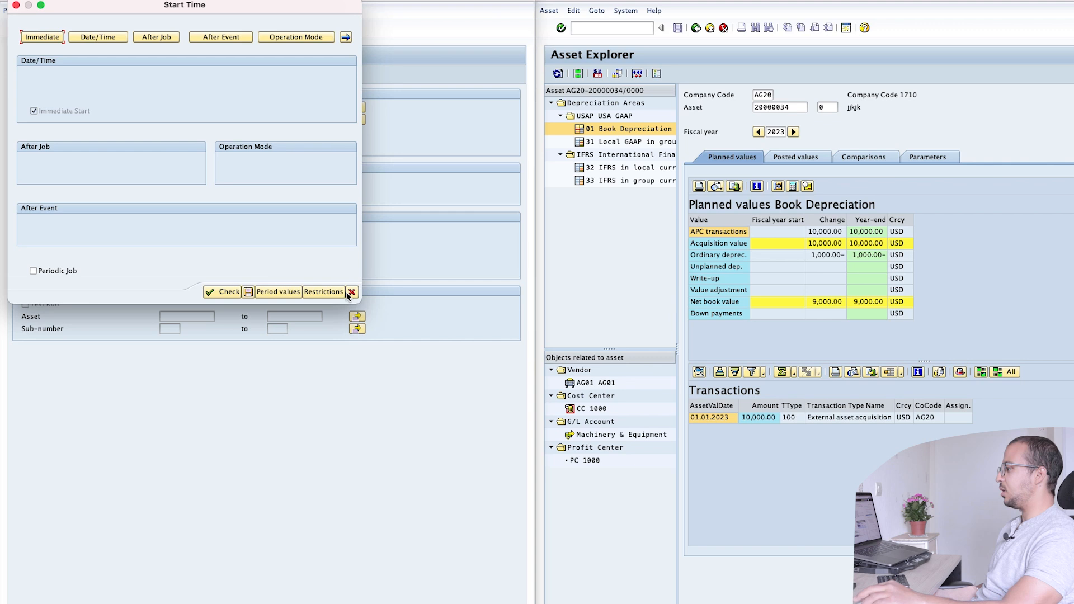
pyautogui.click(247, 292)
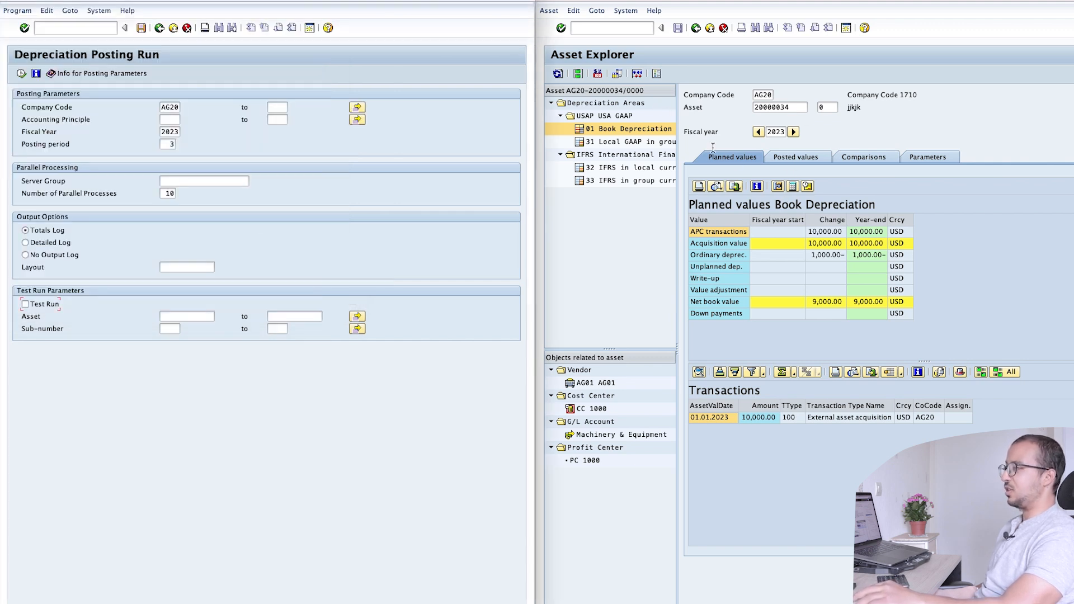
# - Refresh Asset Explorer and examine the asset's posted depreciation values
pyautogui.click(558, 74)
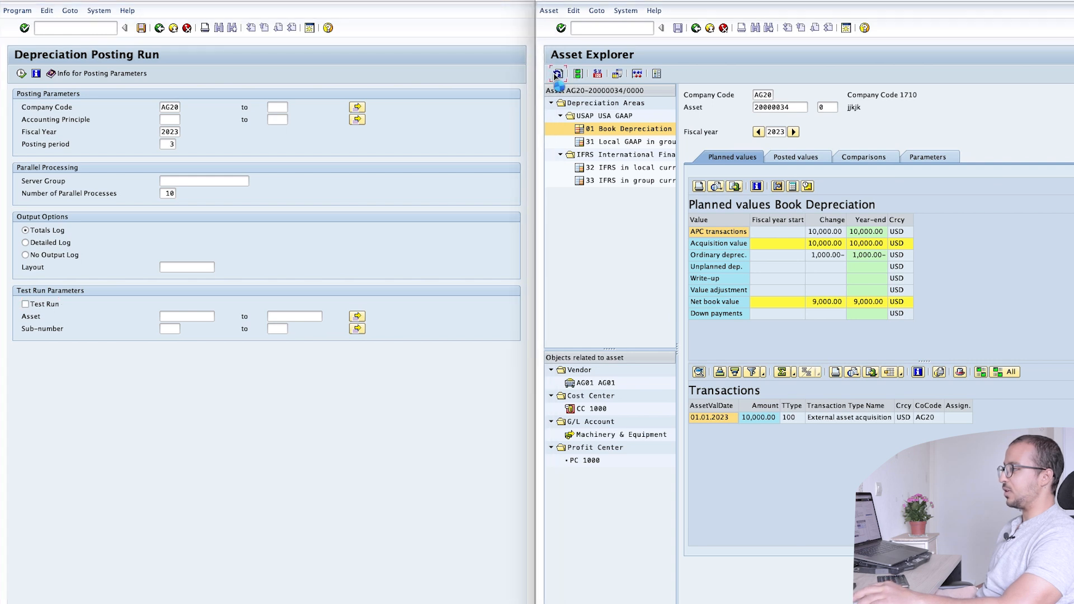
pyautogui.click(810, 158)
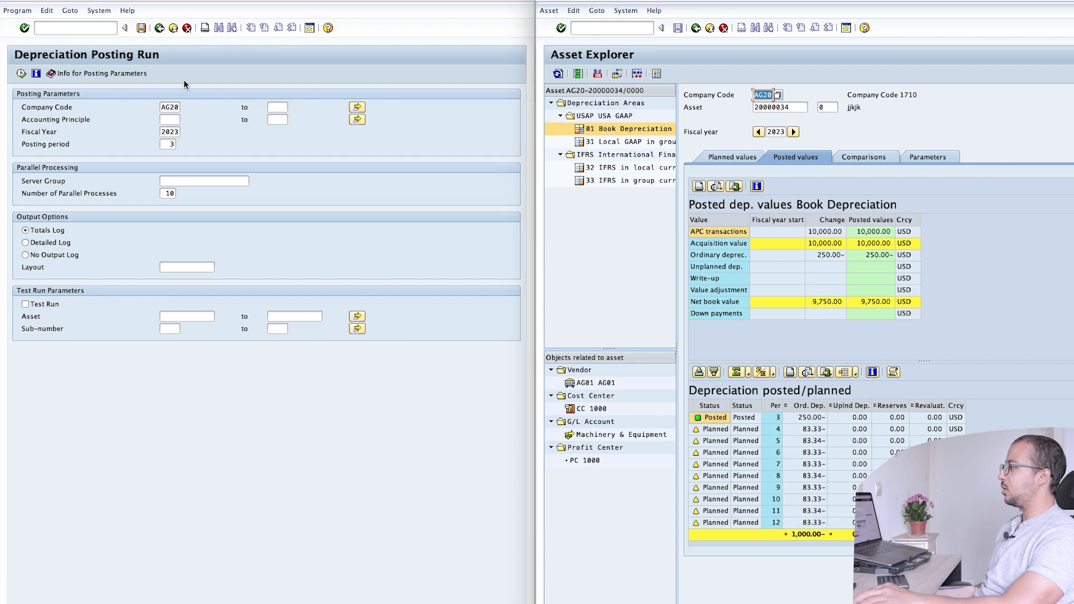
# - Start transaction /nabavn to enter an asset retirement by scrapping for asset 20000034
pyautogui.click(84, 27)
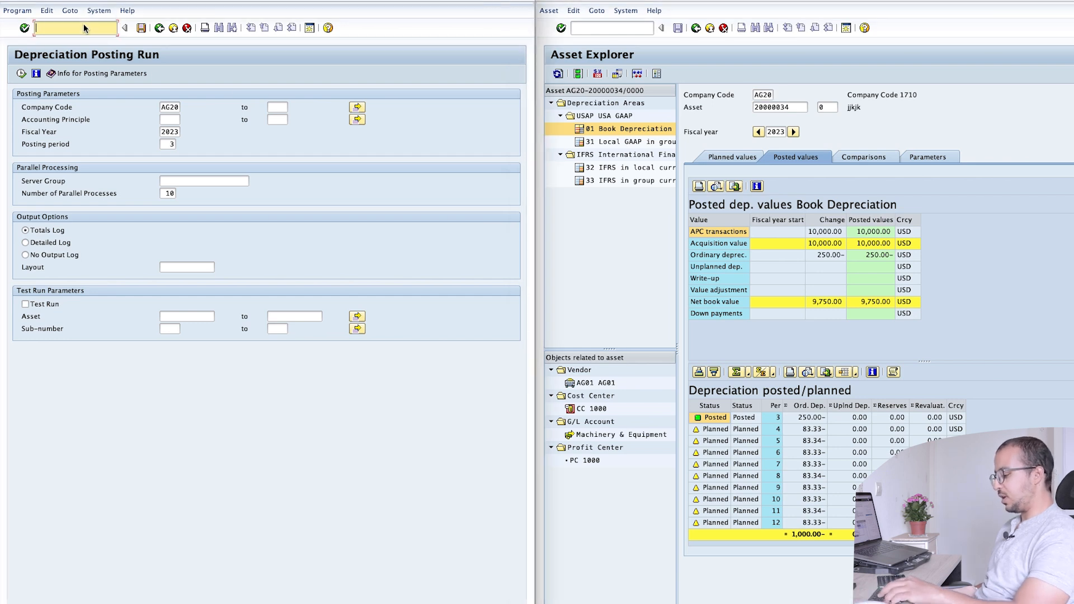
pyautogui.write('/na')
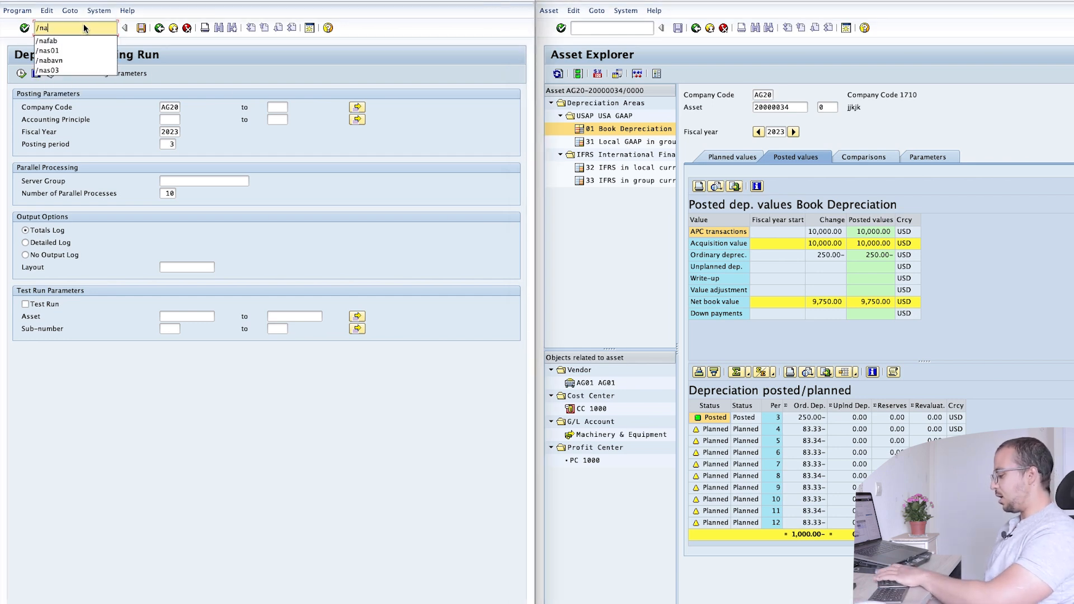
pyautogui.write('b')
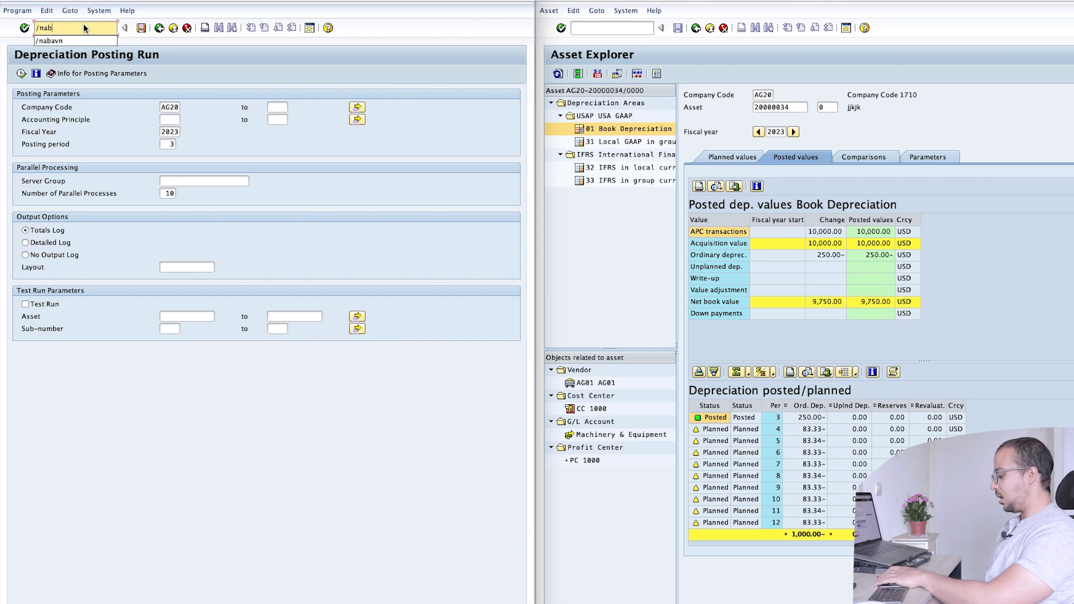
pyautogui.write('a')
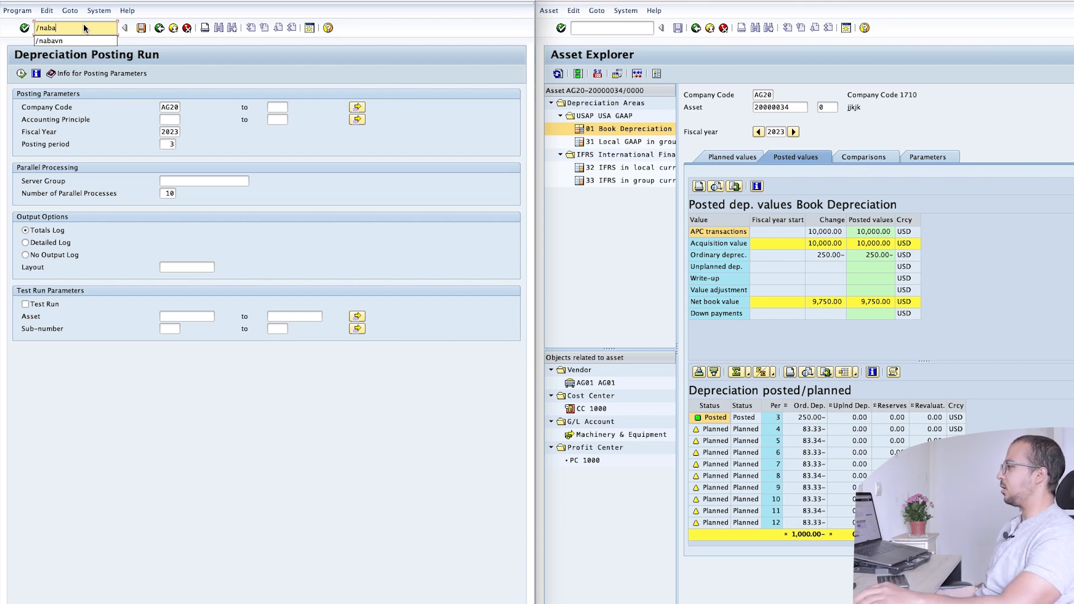
pyautogui.click(73, 38)
pyautogui.press('Return')
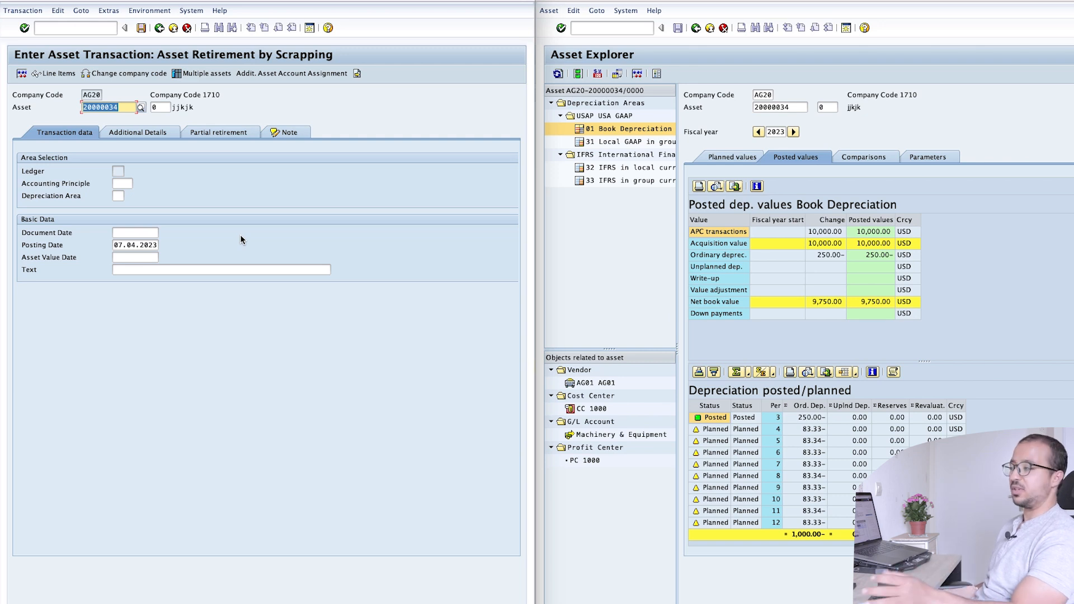
# - Set both the document date and the posting date of the scrapping retirement to 01042023
pyautogui.click(123, 233)
pyautogui.press('Down')
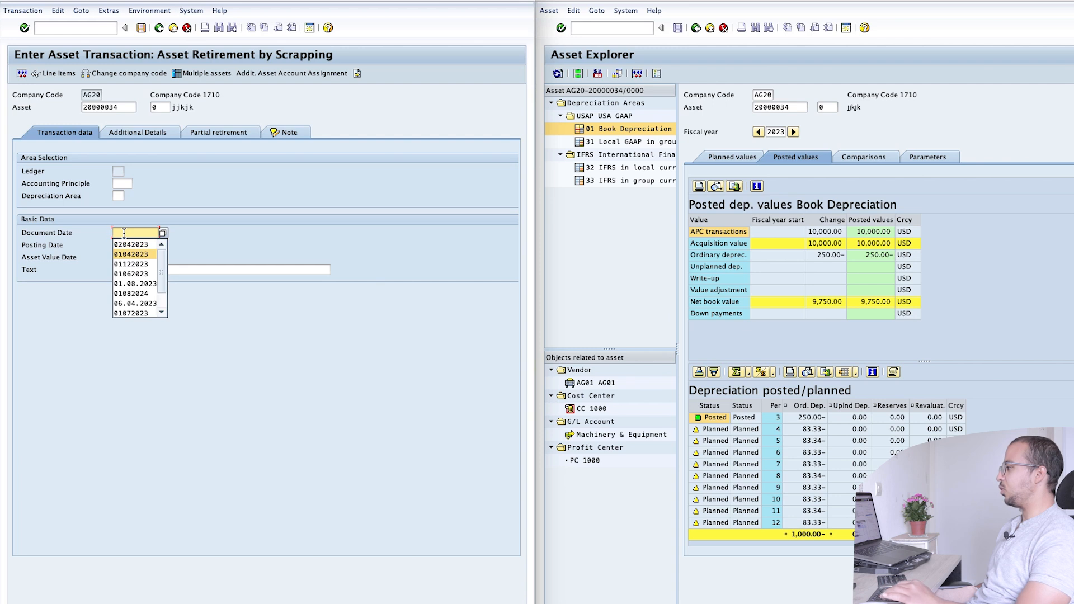
pyautogui.press('Return')
pyautogui.moveTo(113, 246); pyautogui.dragTo(176, 247)
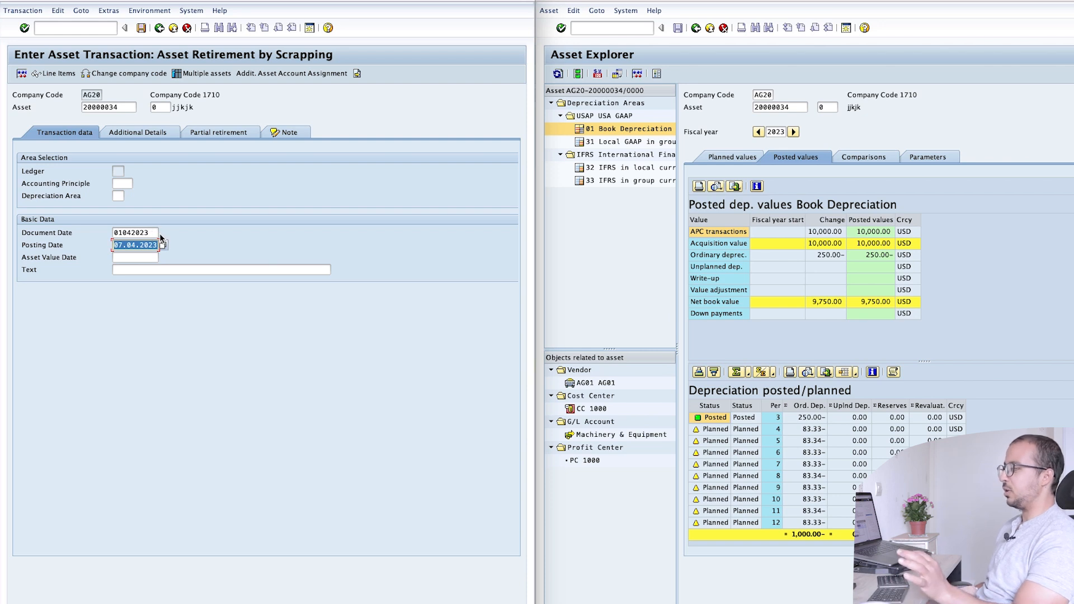
pyautogui.press('BackSpace')
pyautogui.press('Down')
pyautogui.press('Down')
pyautogui.press('Down')
pyautogui.press('Return')
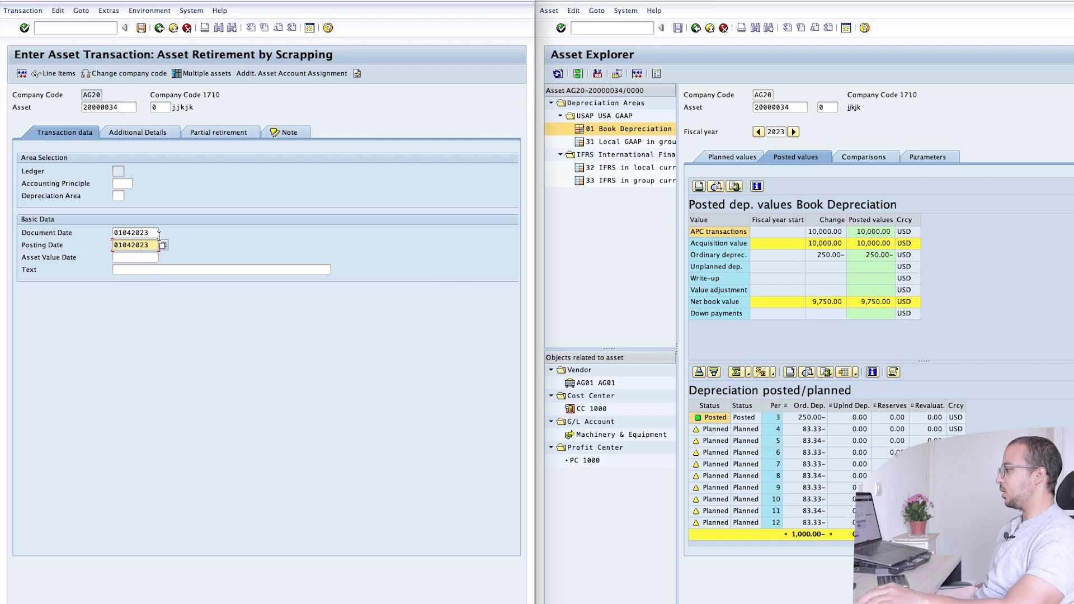
# - Set the asset value date of the scrapping retirement to 01.04.2023
pyautogui.click(121, 258)
pyautogui.press('BackSpace')
pyautogui.press('Down')
pyautogui.press('Down')
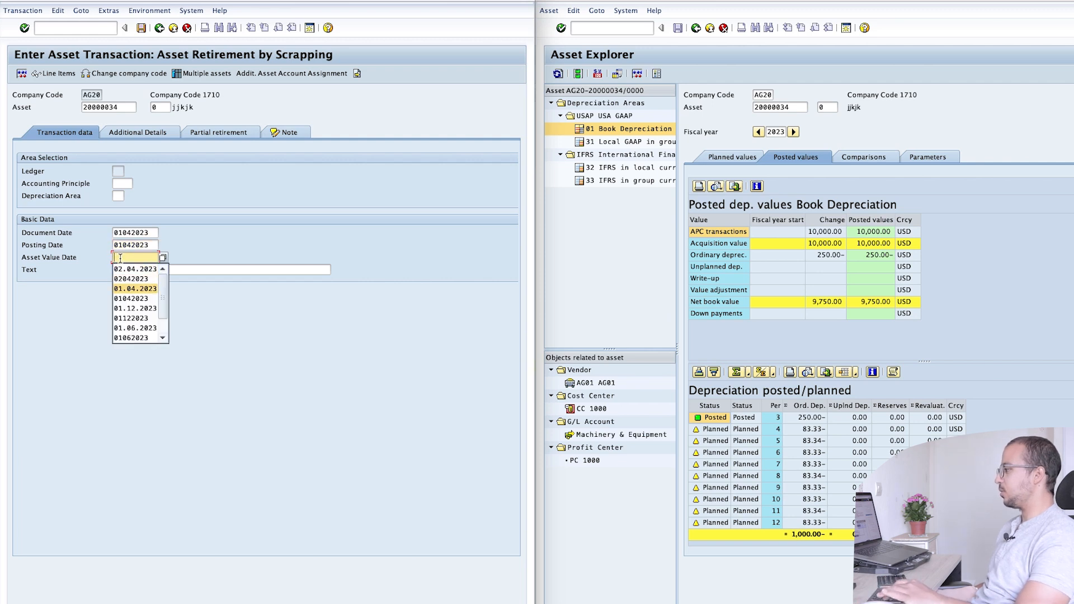
pyautogui.press('Return')
# - Post the scrapping as a 50 percent partial retirement of the current-year acquisition and refresh Asset Explorer
pyautogui.click(210, 130)
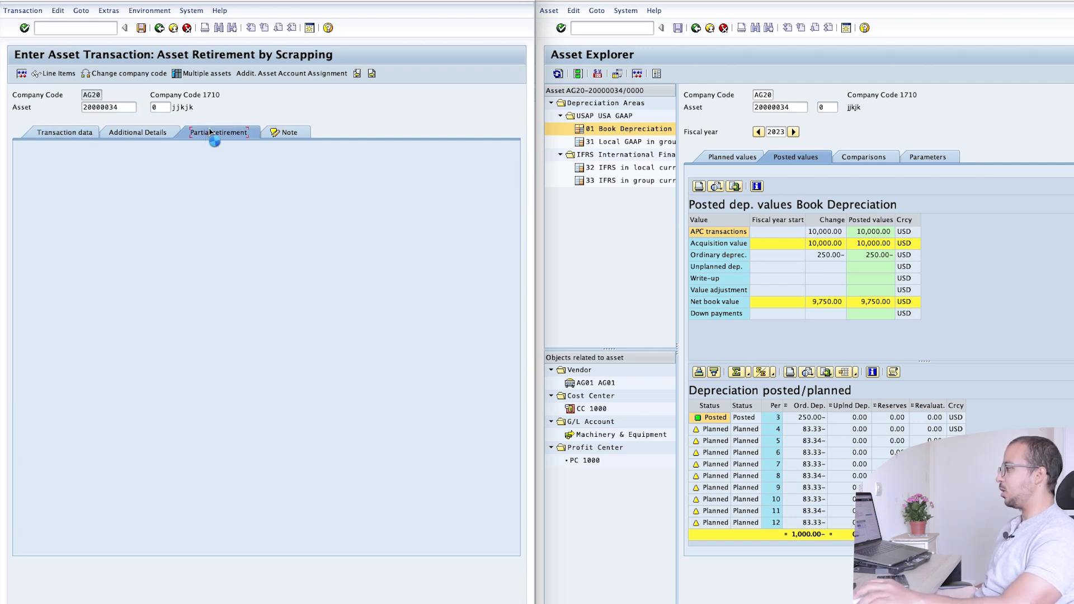
pyautogui.click(131, 187)
pyautogui.write('50')
pyautogui.click(66, 247)
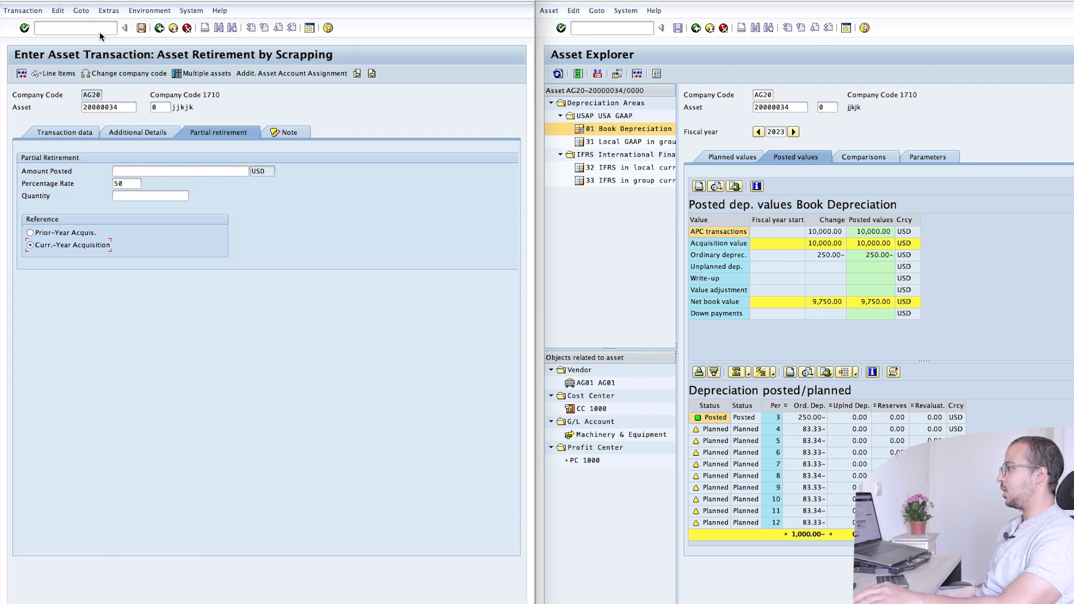
pyautogui.click(141, 28)
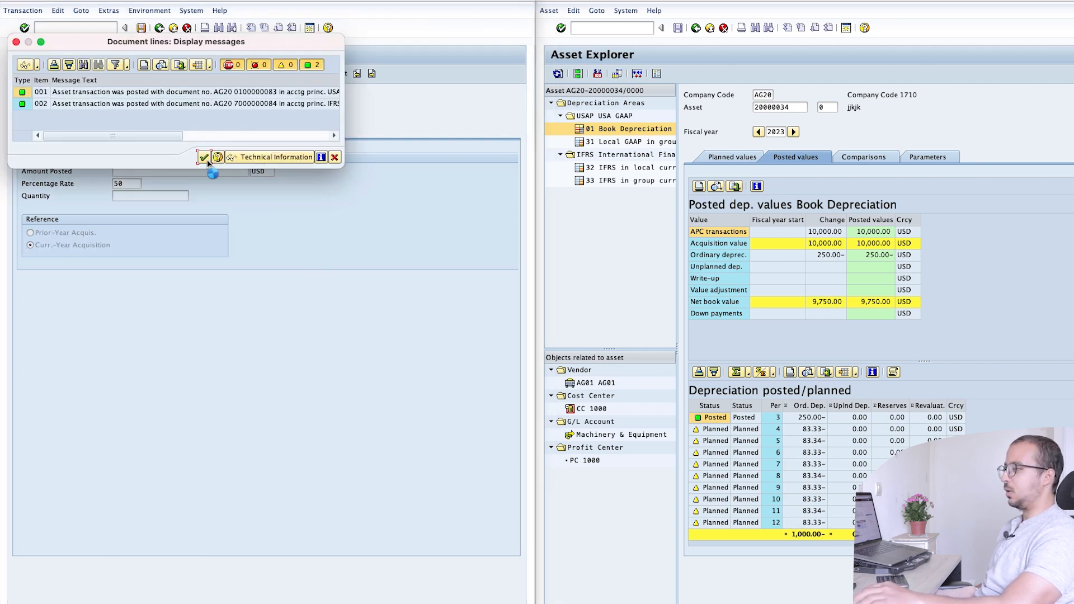
pyautogui.click(205, 158)
pyautogui.click(557, 74)
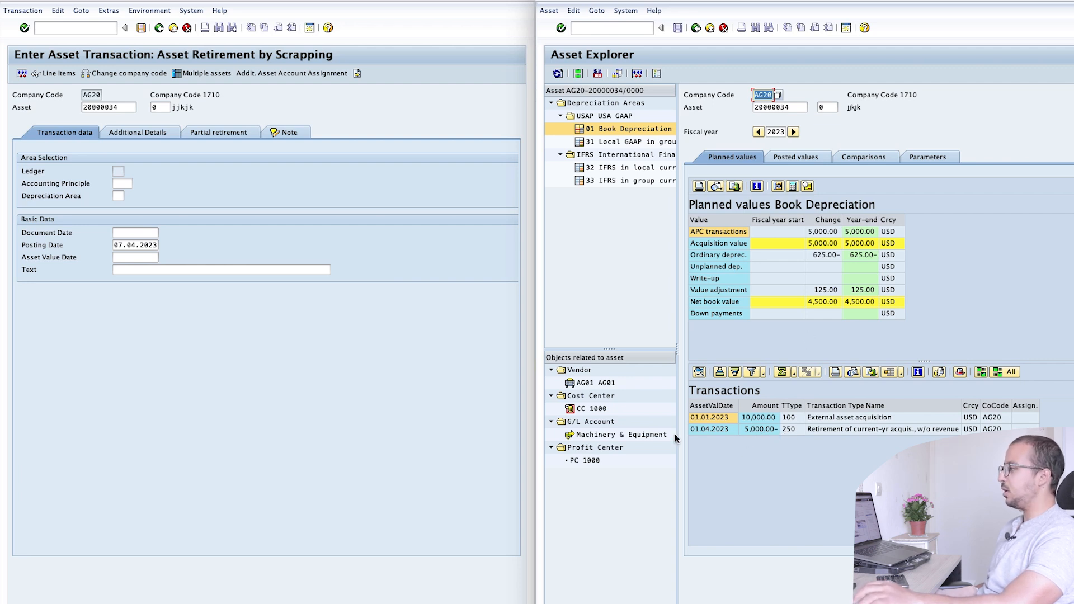
# - Leave the scrapping transaction and start ABUMN – Transfer Within Company Code from the fixed asset transfer postings
pyautogui.click(414, 447)
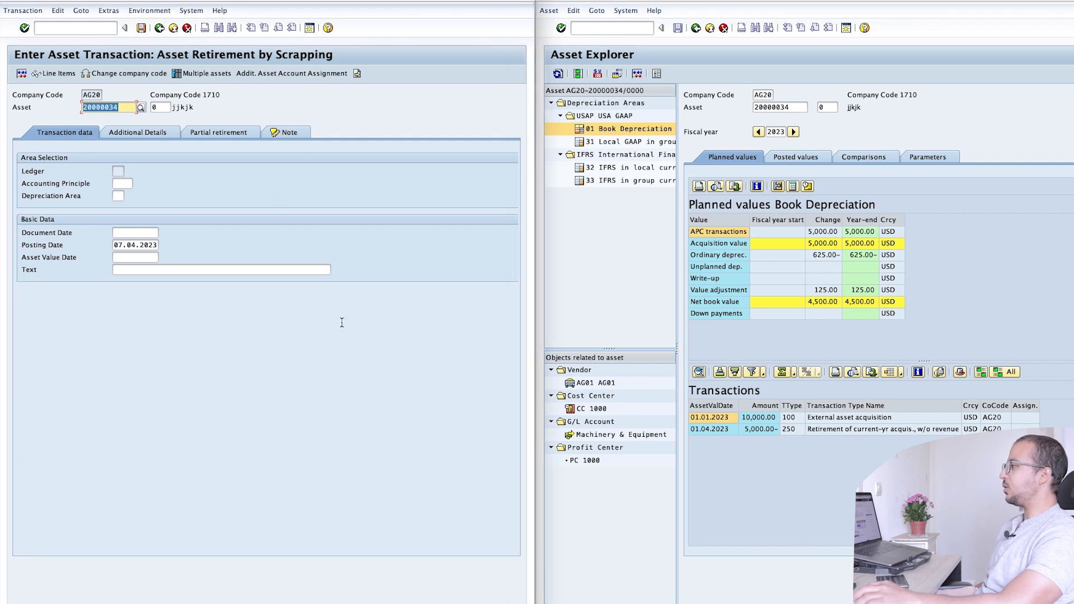
pyautogui.click(160, 28)
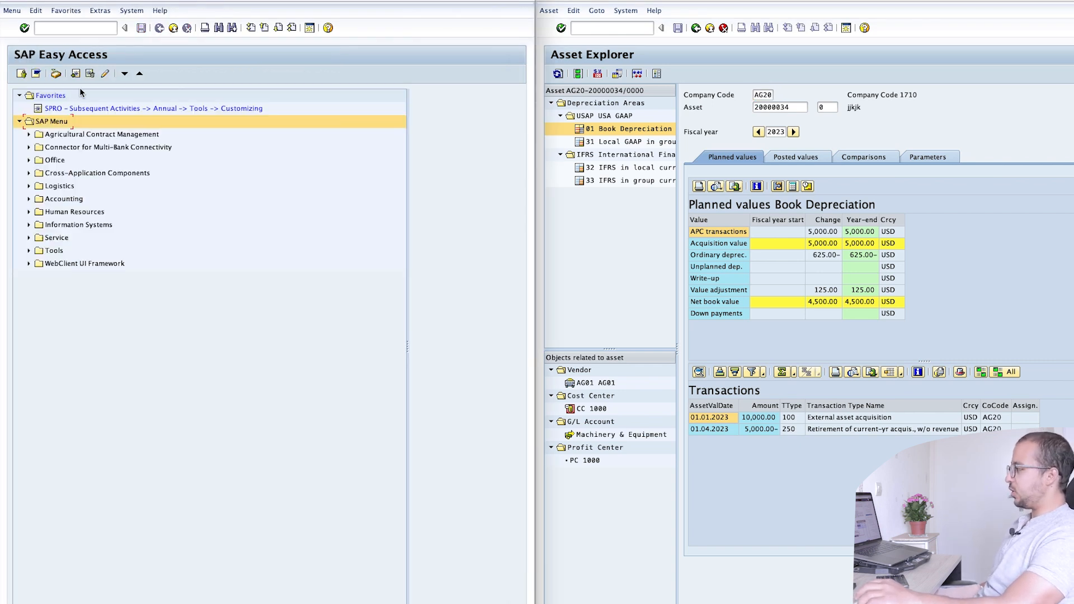
pyautogui.click(29, 199)
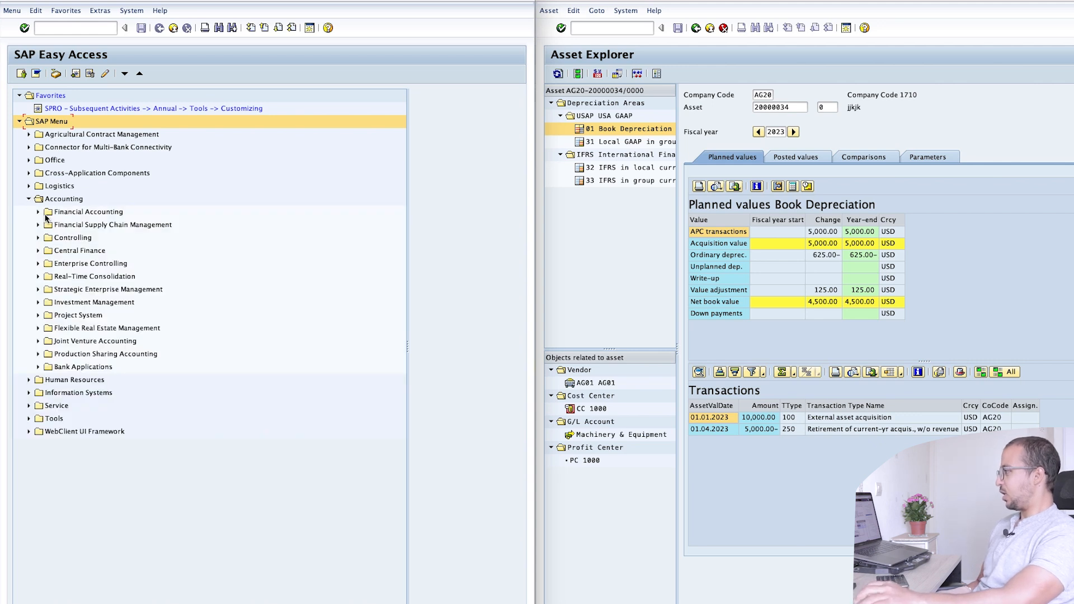
pyautogui.click(38, 211)
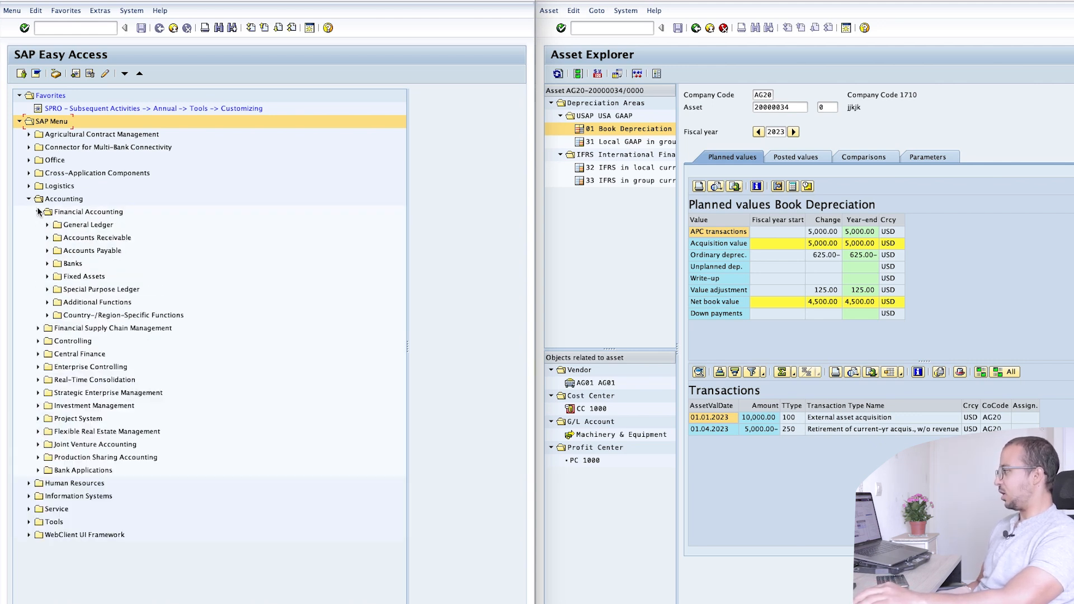
pyautogui.click(47, 277)
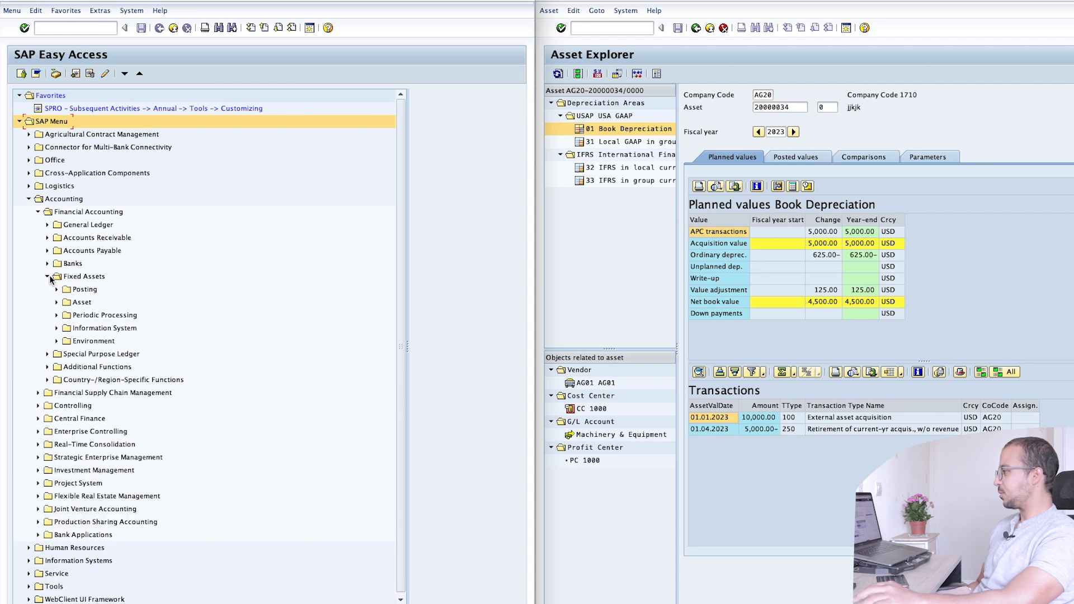
pyautogui.click(57, 289)
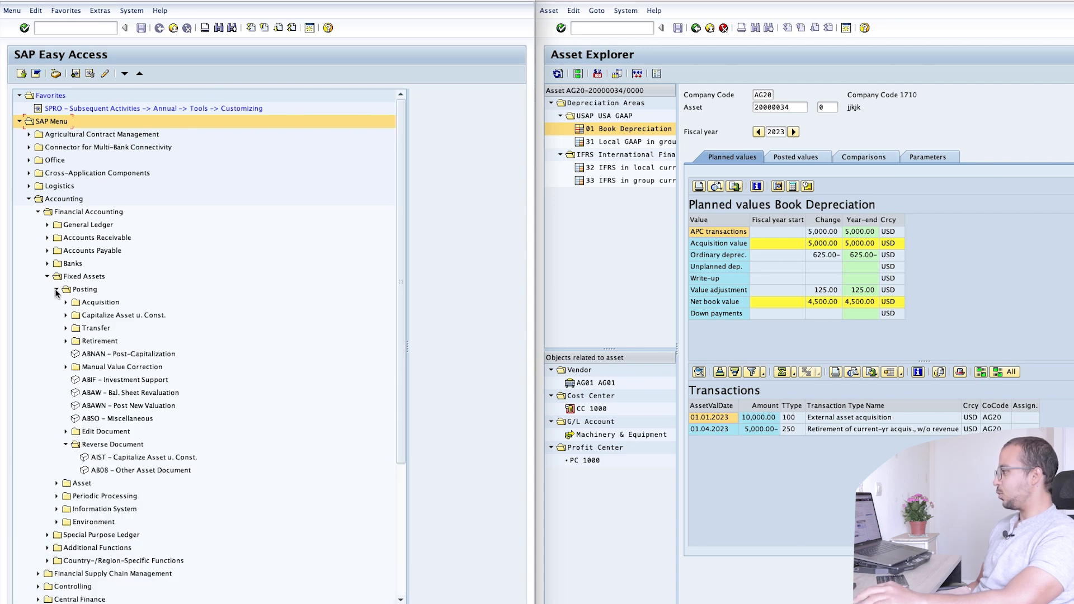
pyautogui.click(66, 329)
pyautogui.click(103, 343)
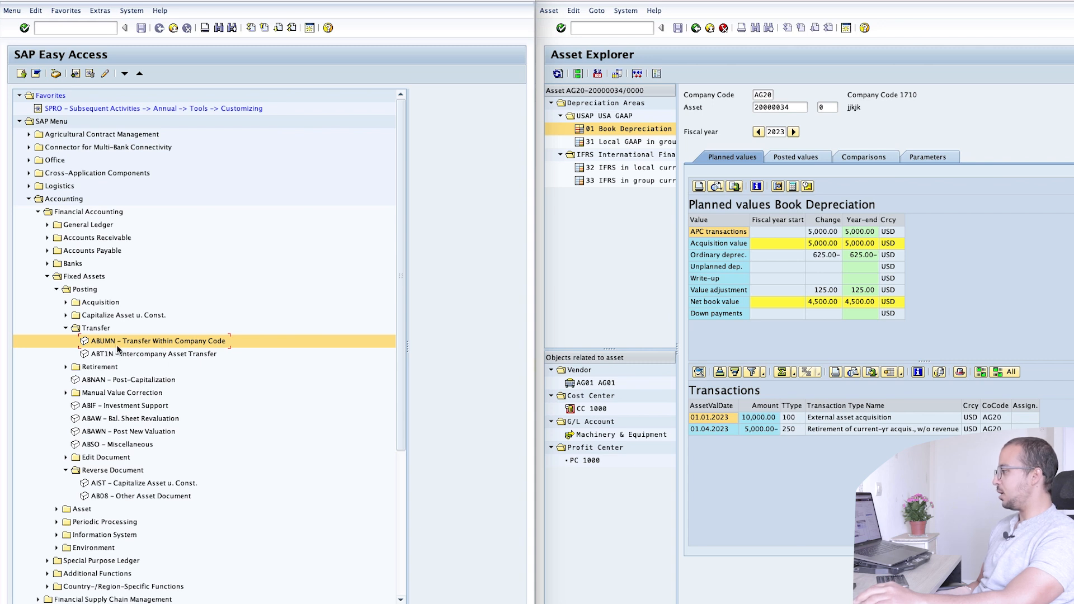
pyautogui.doubleClick(218, 345)
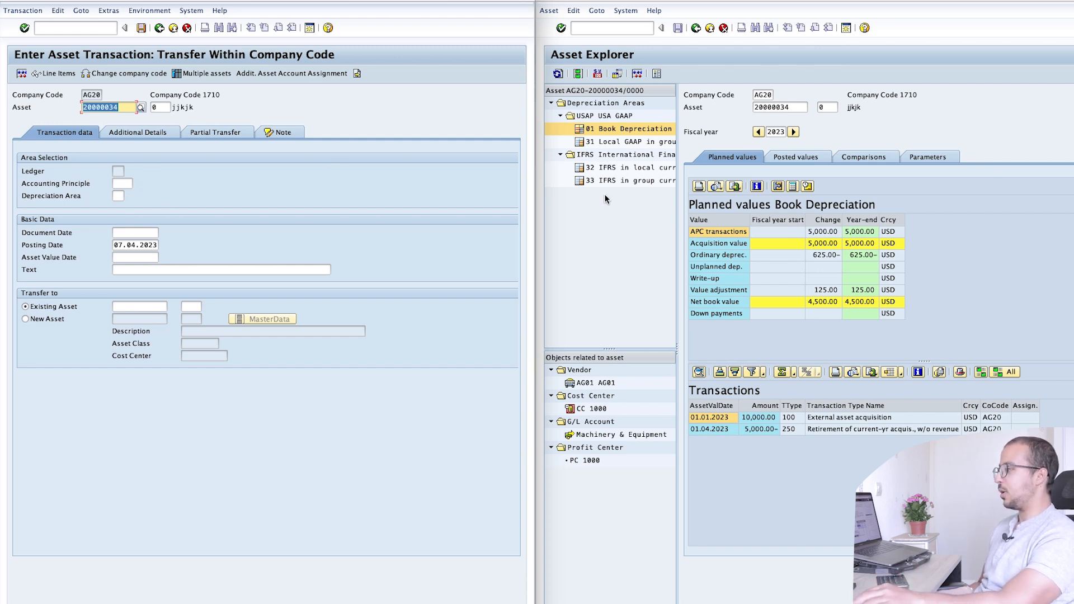
# - Set the document date, posting date and asset value date of the transfer to 02.04.2023
pyautogui.click(129, 233)
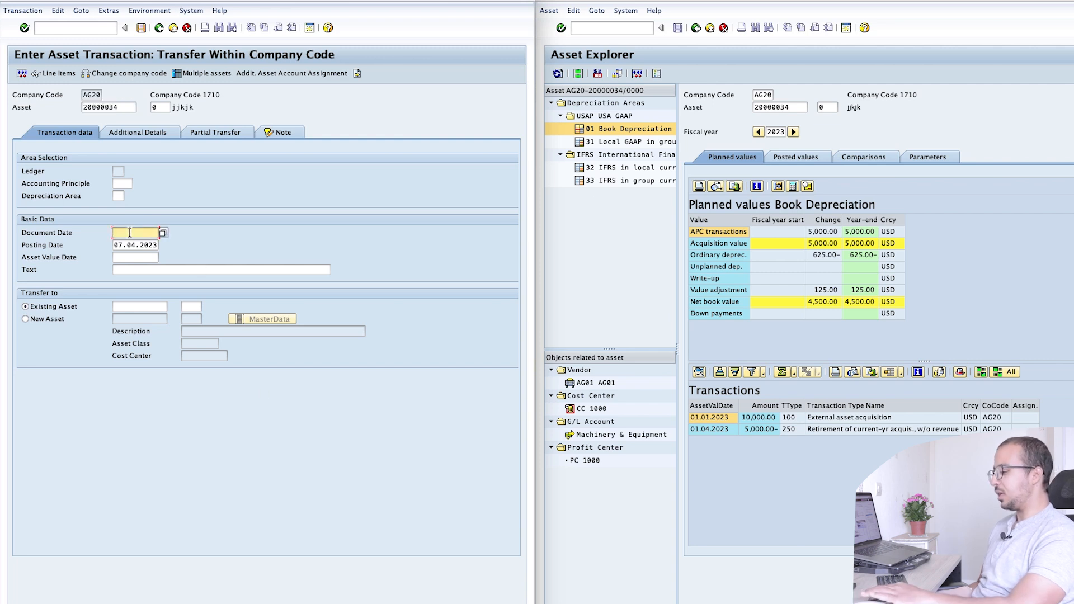
pyautogui.click(130, 233)
pyautogui.click(131, 245)
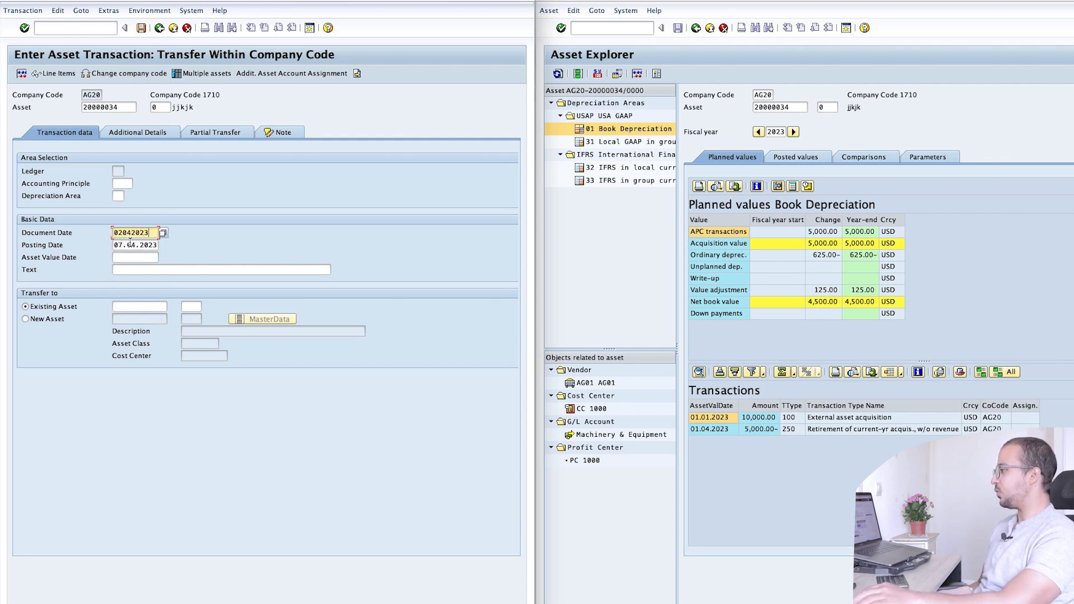
pyautogui.moveTo(115, 245); pyautogui.dragTo(263, 286)
pyautogui.press('BackSpace')
pyautogui.press('Down')
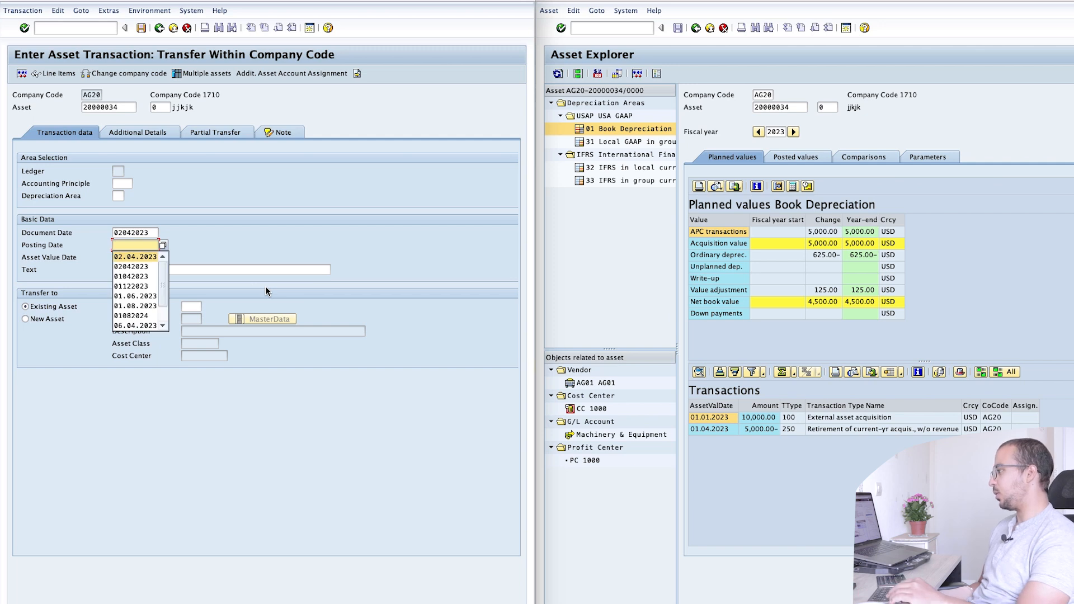
pyautogui.press('Return')
pyautogui.click(138, 258)
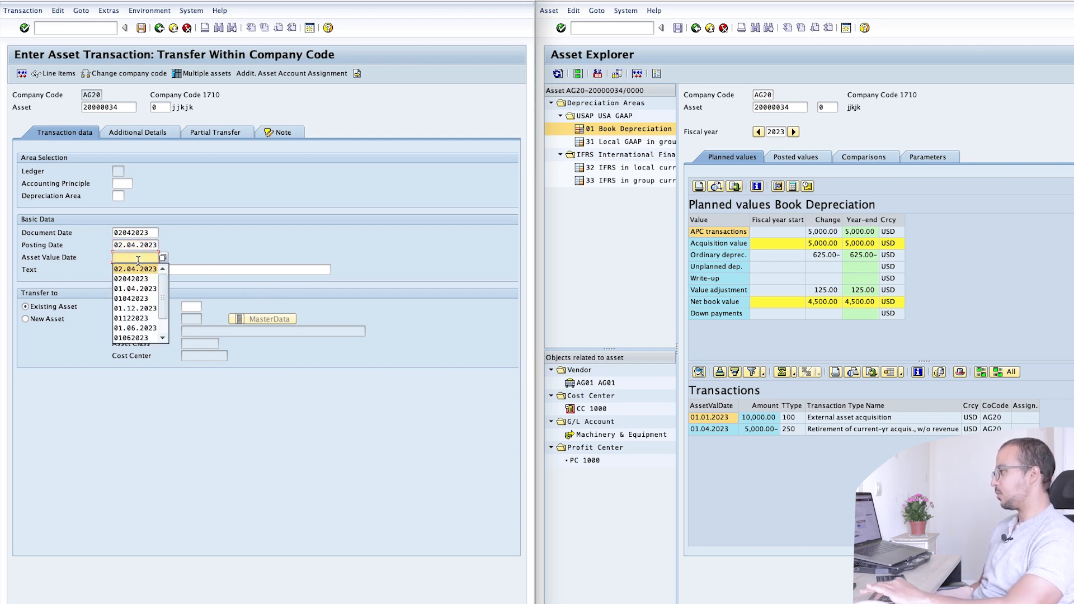
pyautogui.click(135, 269)
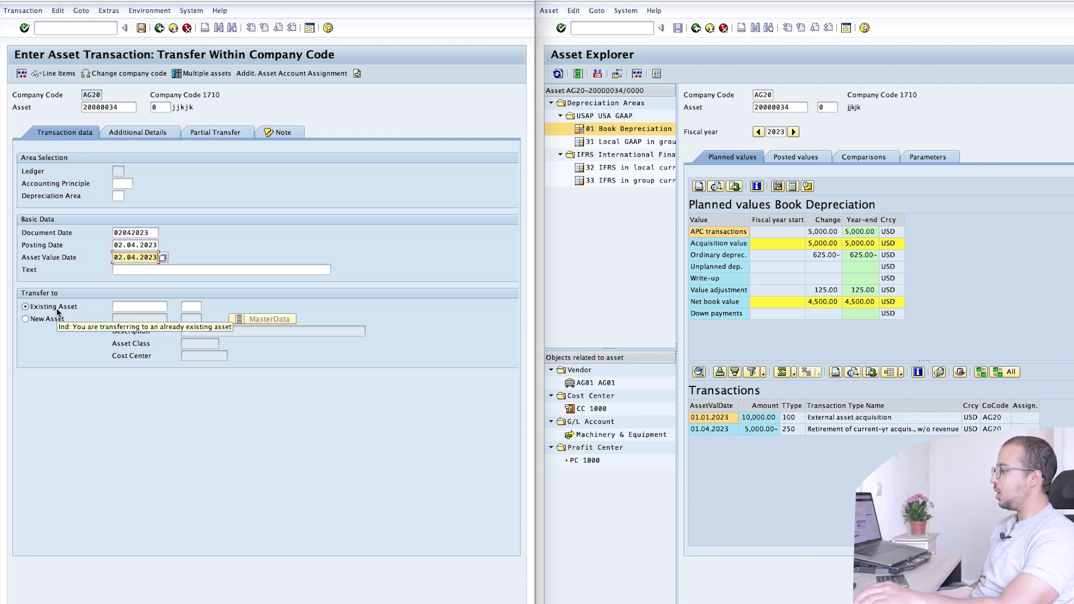
# - Make a new asset the transfer target, describe it as "transfer 2", and check its time-dependent data and depreciation areas
pyautogui.click(26, 319)
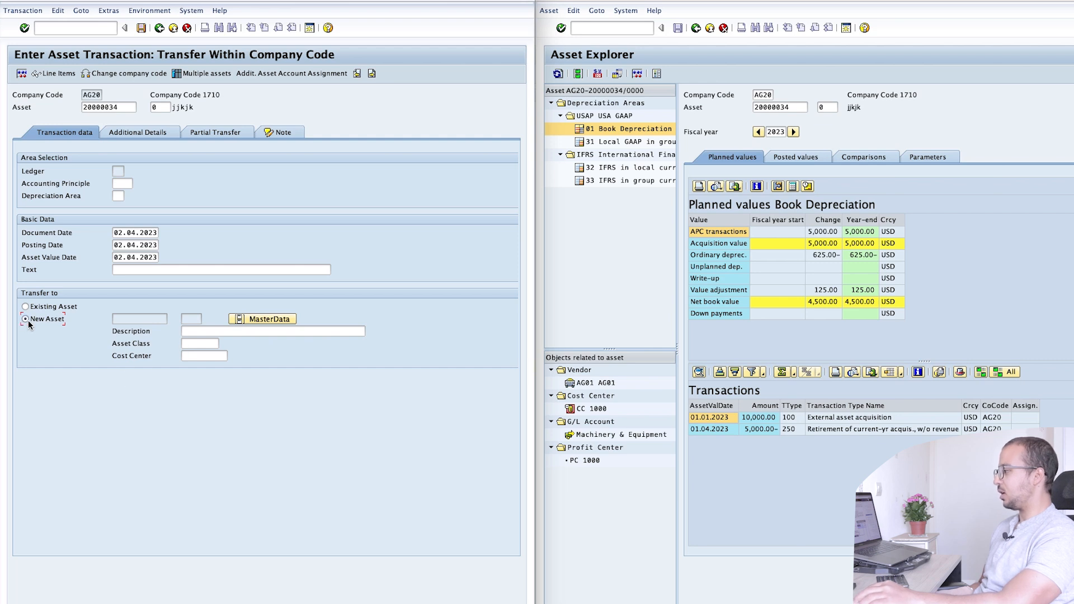
pyautogui.click(274, 319)
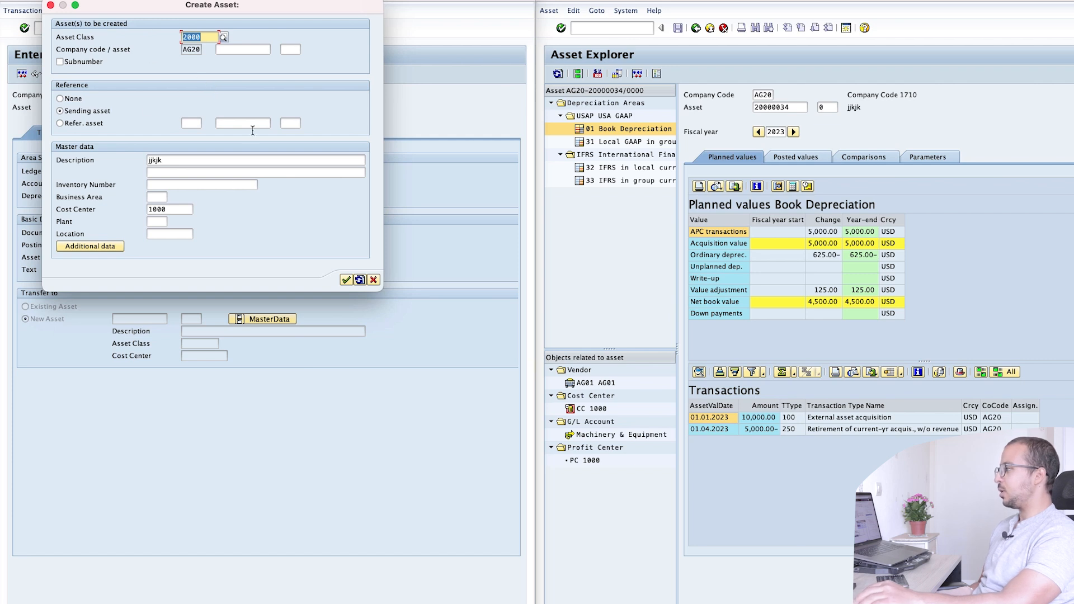
pyautogui.click(91, 246)
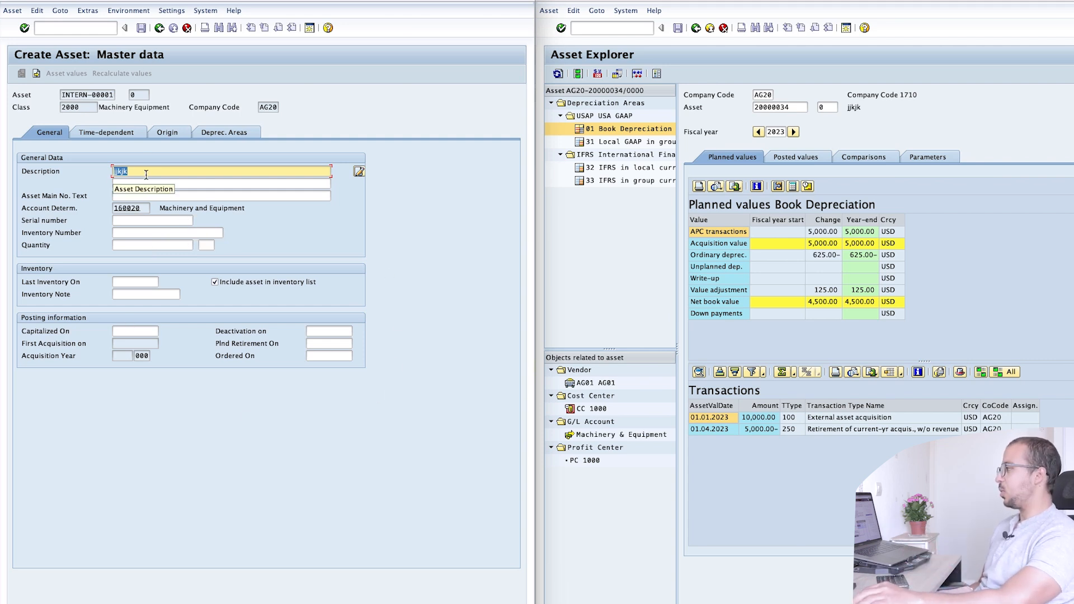
pyautogui.write('tran')
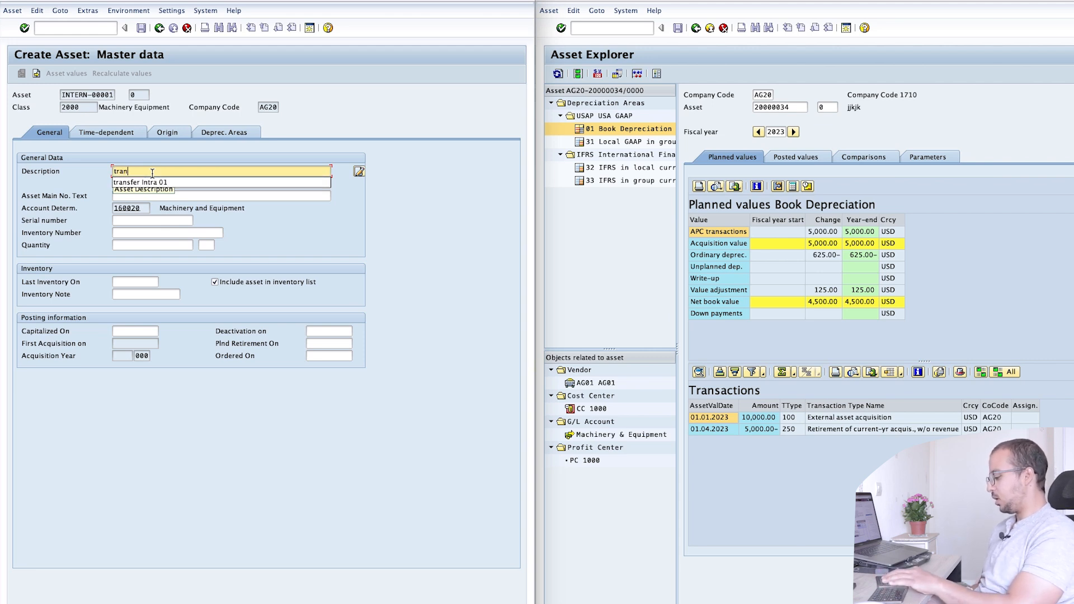
pyautogui.write('sfer 2')
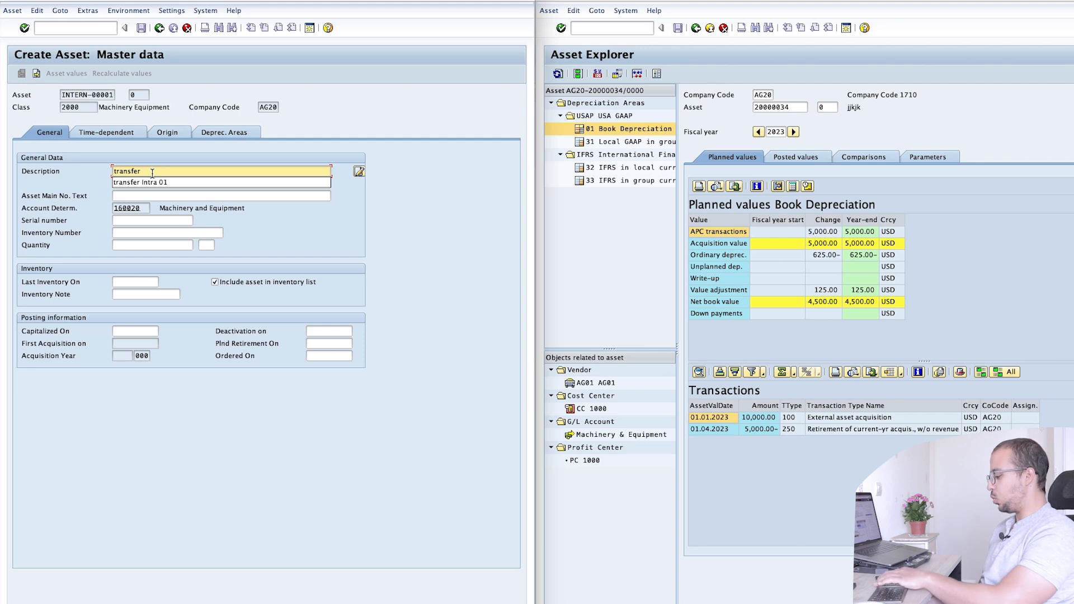
pyautogui.click(128, 135)
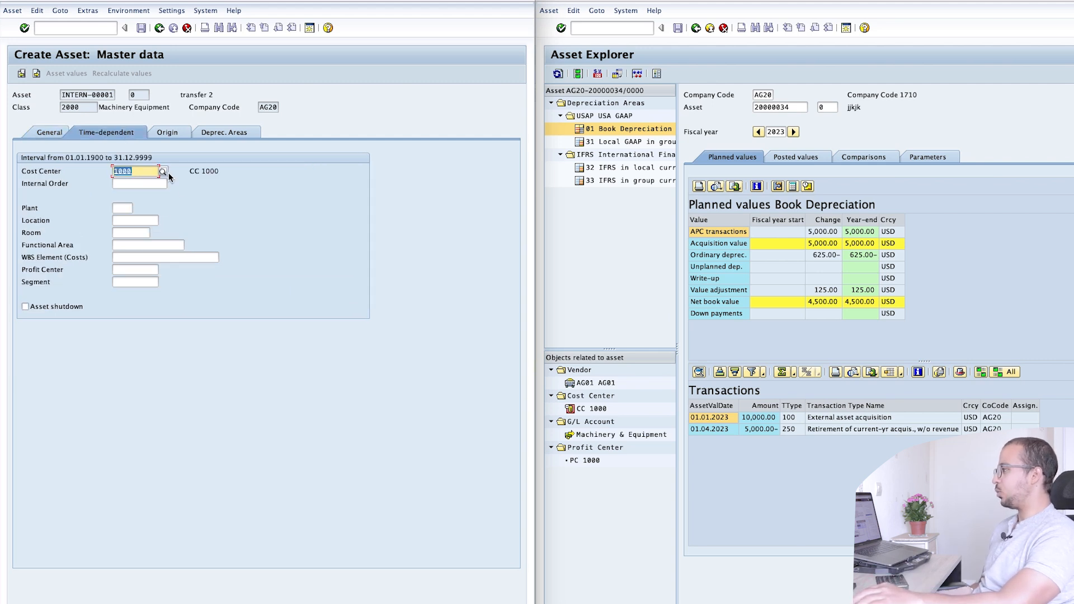
pyautogui.click(223, 133)
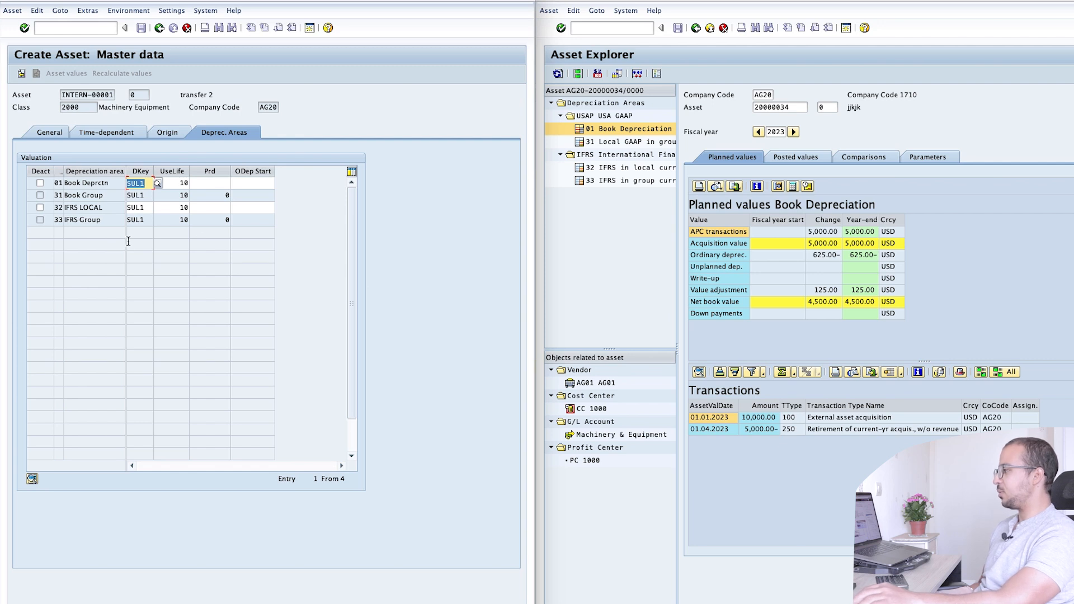
pyautogui.scroll(-1, 128, 239)
pyautogui.scroll(1, 130, 234)
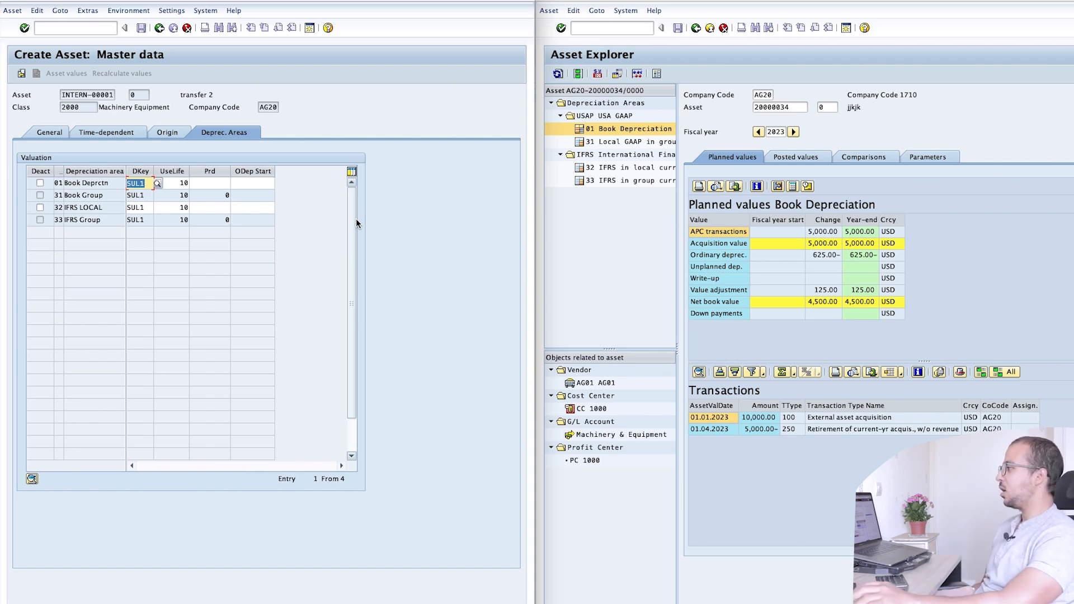
# - Accept the new asset's master data and post the transfer within the company code
pyautogui.click(159, 29)
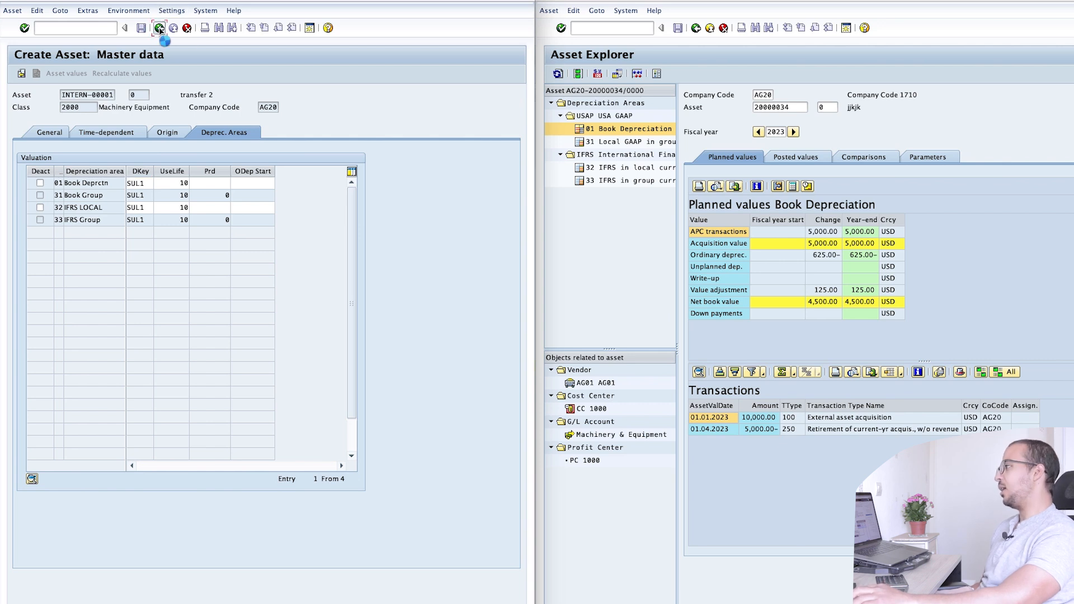
pyautogui.click(347, 280)
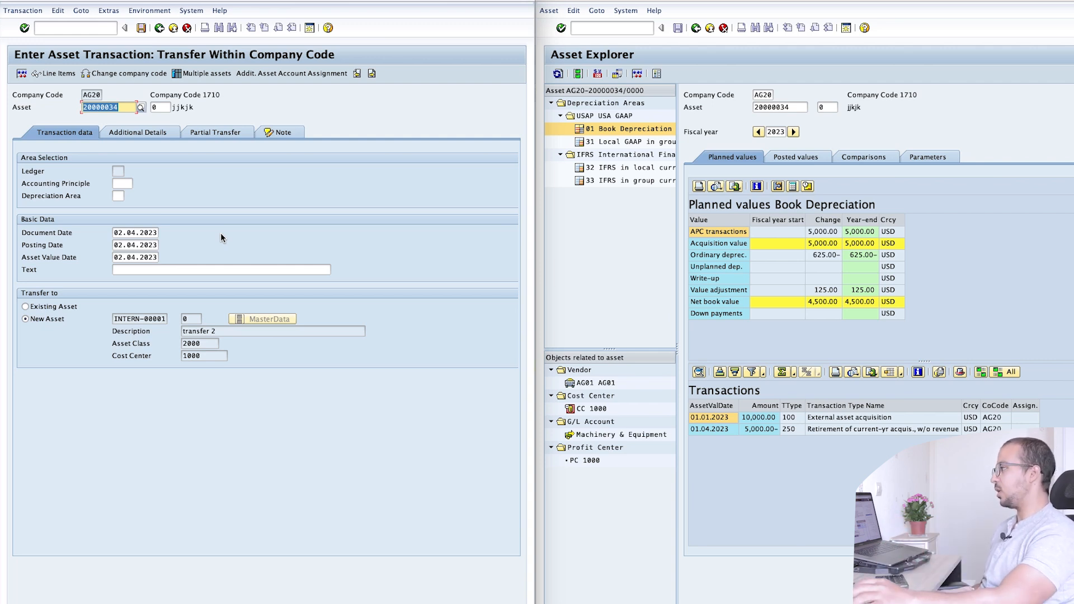
pyautogui.click(146, 29)
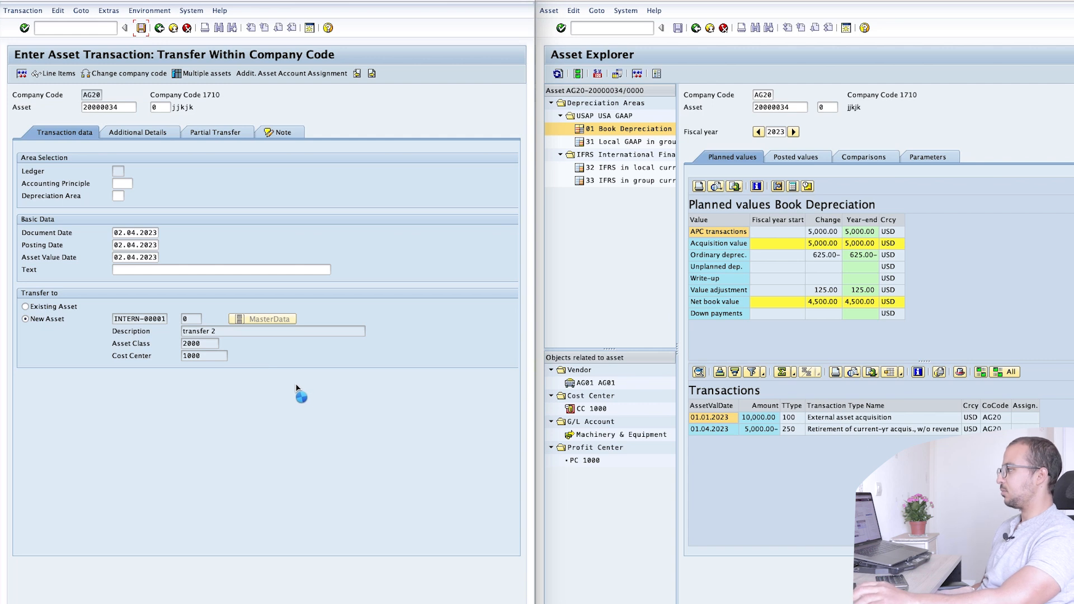
pyautogui.press('Return')
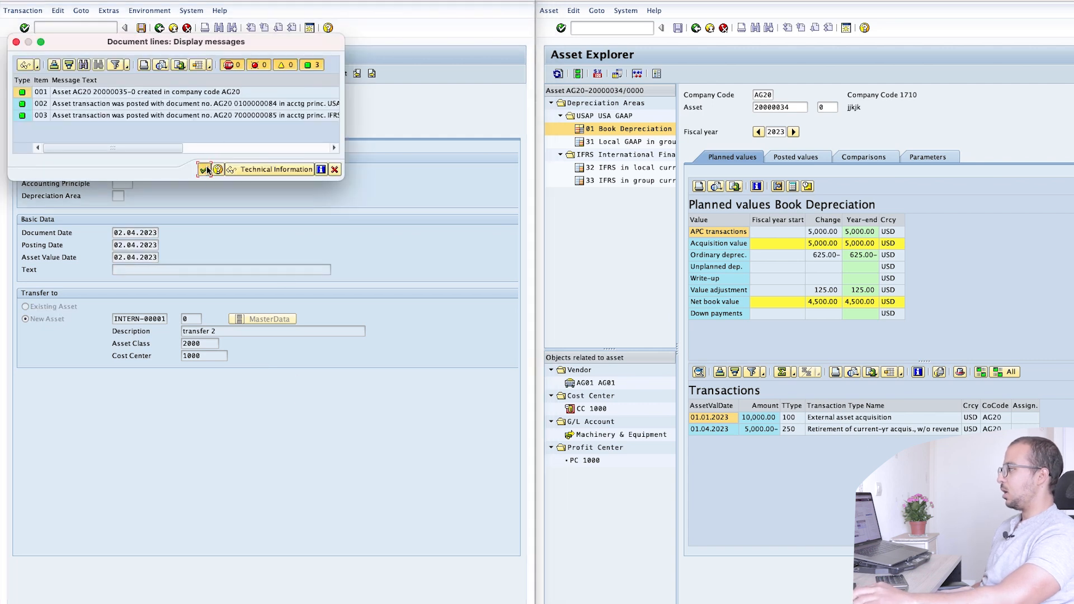
# - Display asset 20000035 in Asset Explorer and open its master data to examine the capitalization date
pyautogui.click(863, 157)
pyautogui.click(755, 154)
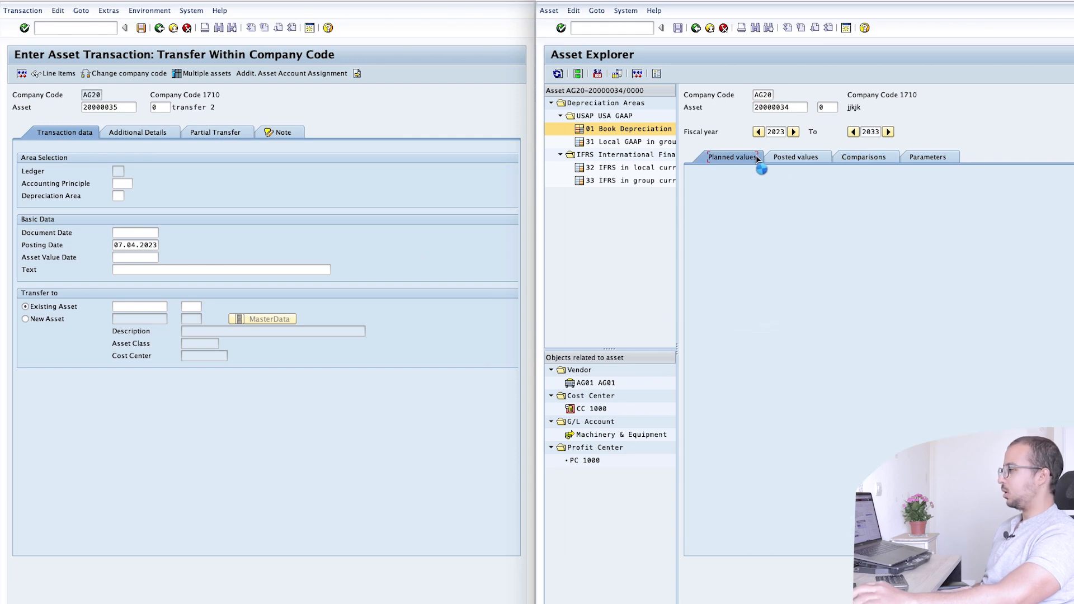
pyautogui.click(790, 108)
pyautogui.press('BackSpace')
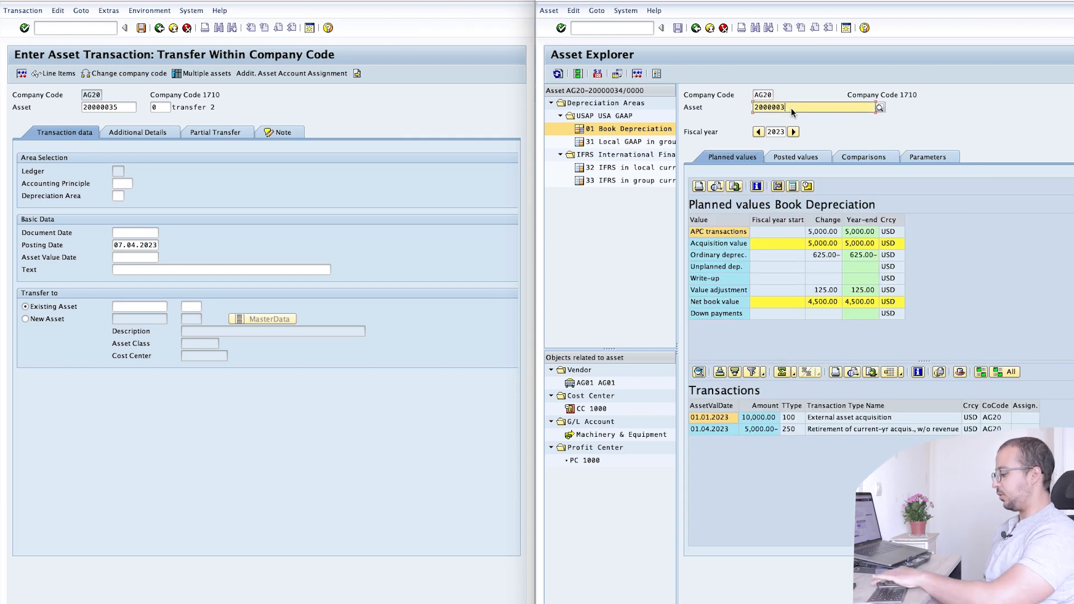
pyautogui.write('5')
pyautogui.press('Return')
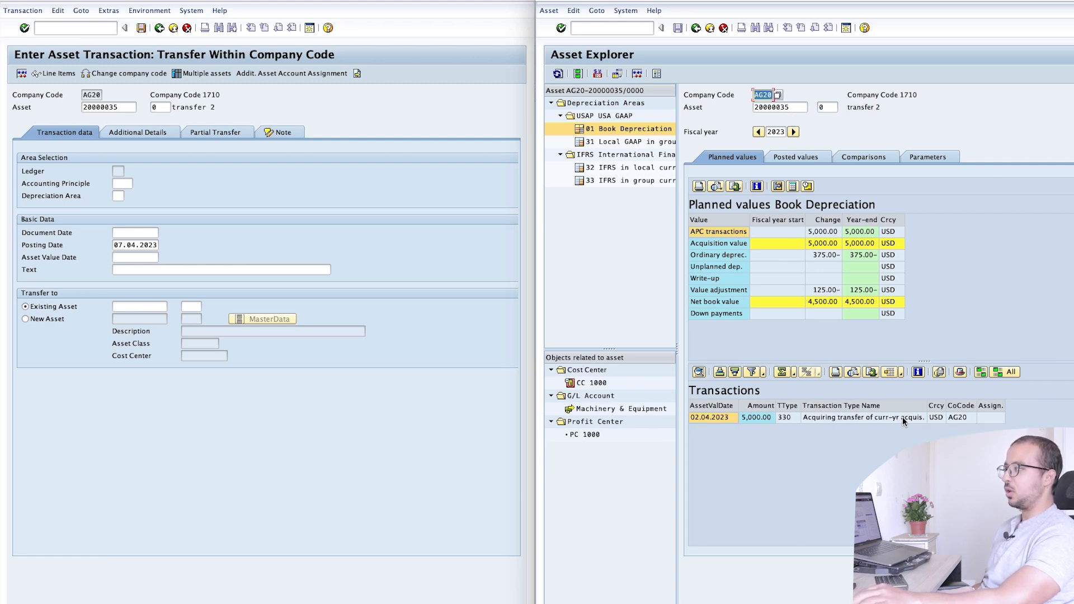
pyautogui.click(579, 74)
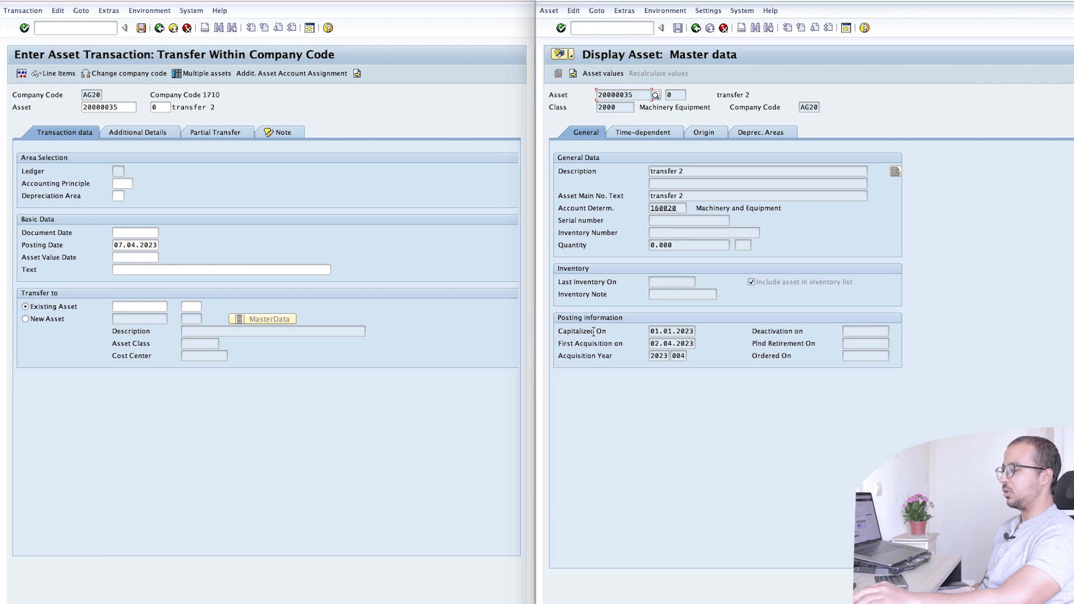
pyautogui.moveTo(652, 331); pyautogui.dragTo(704, 331)
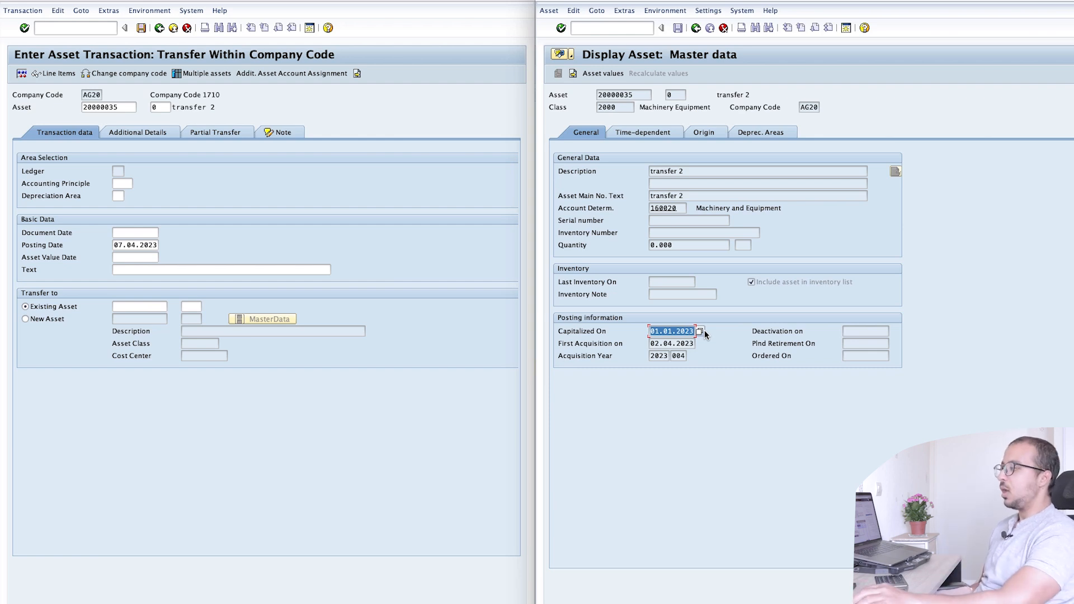
# - Check the asset's first acquisition date, and the original asset and its acquisition date in the origin data
pyautogui.moveTo(650, 343); pyautogui.dragTo(692, 345)
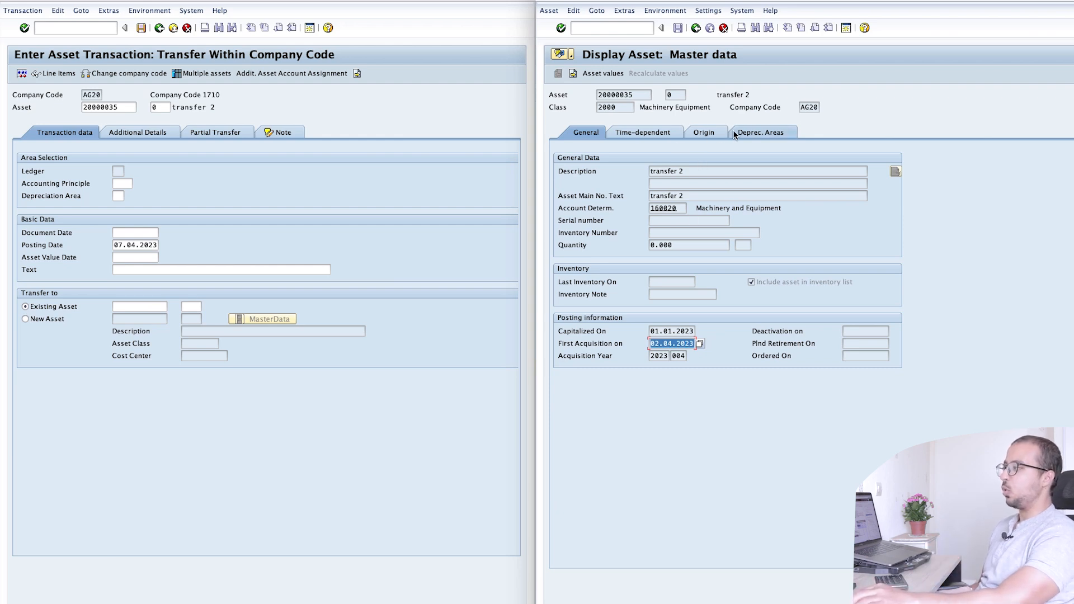
pyautogui.click(714, 133)
pyautogui.moveTo(696, 271); pyautogui.dragTo(658, 272)
pyautogui.click(684, 270)
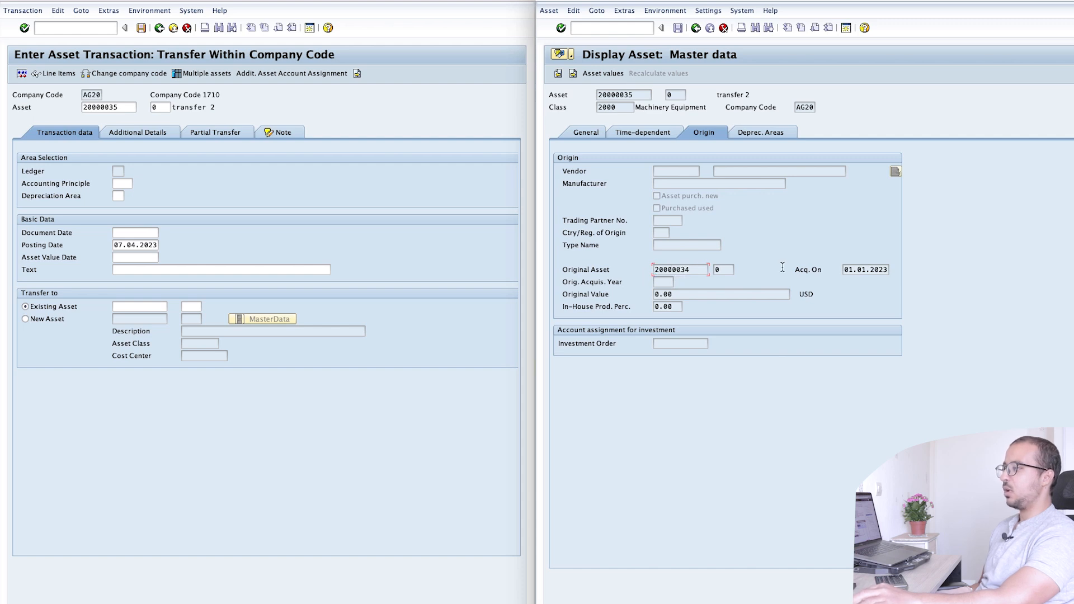
pyautogui.moveTo(847, 270); pyautogui.dragTo(894, 273)
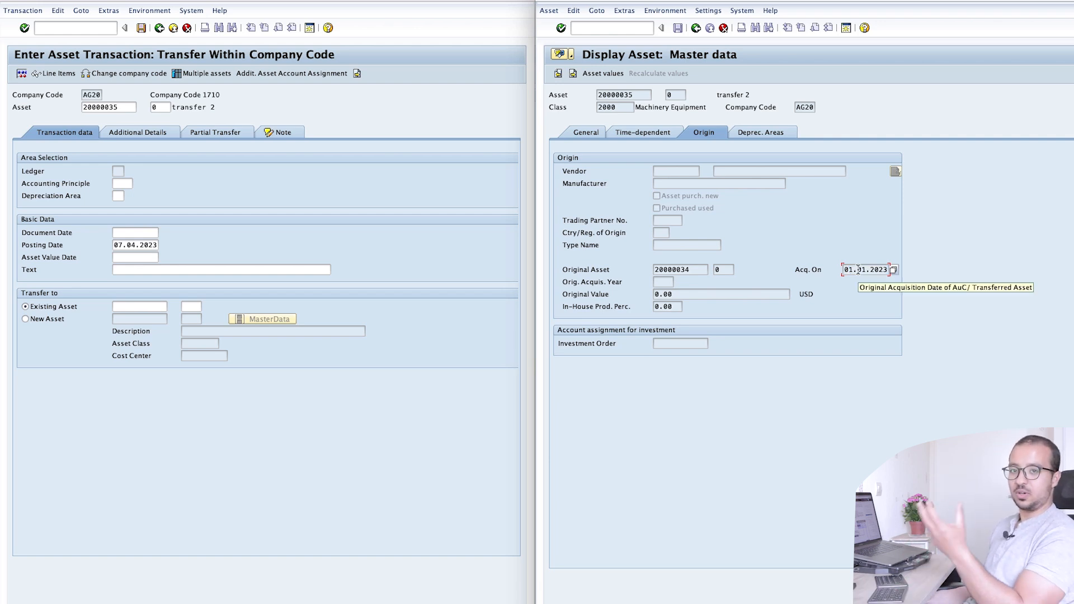
# - Check the ordinary depreciation start dates in the asset's depreciation areas
pyautogui.click(767, 134)
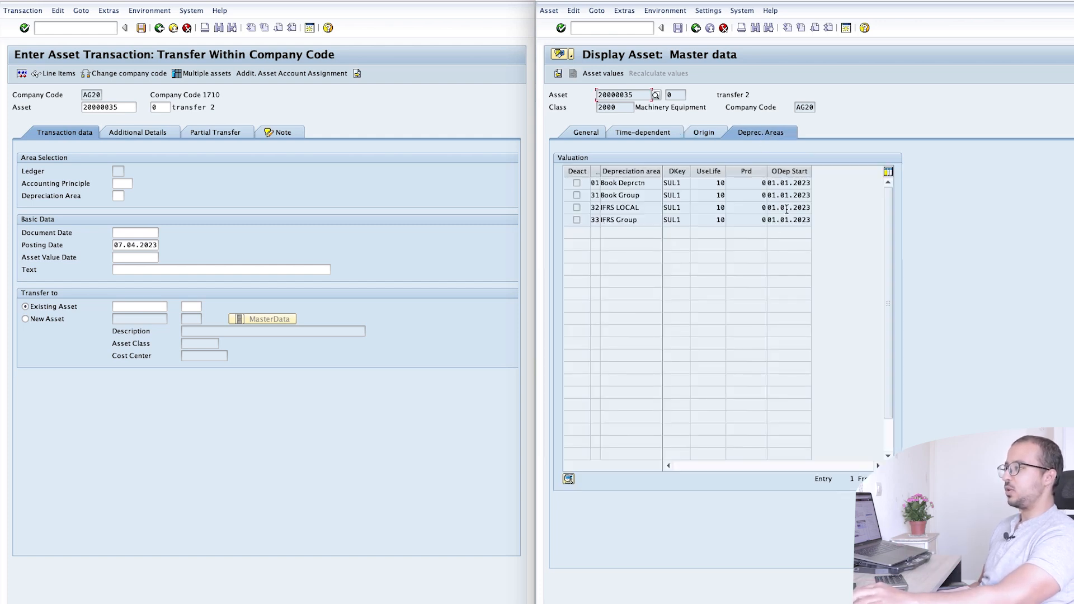
pyautogui.scroll(-1, 805, 176)
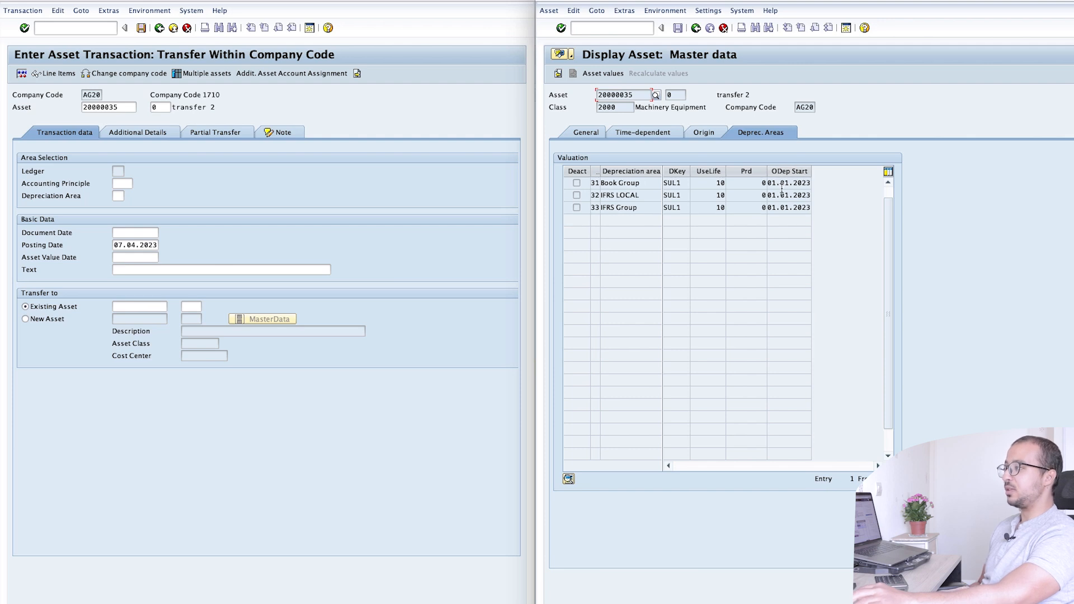
pyautogui.scroll(1, 783, 191)
pyautogui.moveTo(775, 185); pyautogui.dragTo(802, 185)
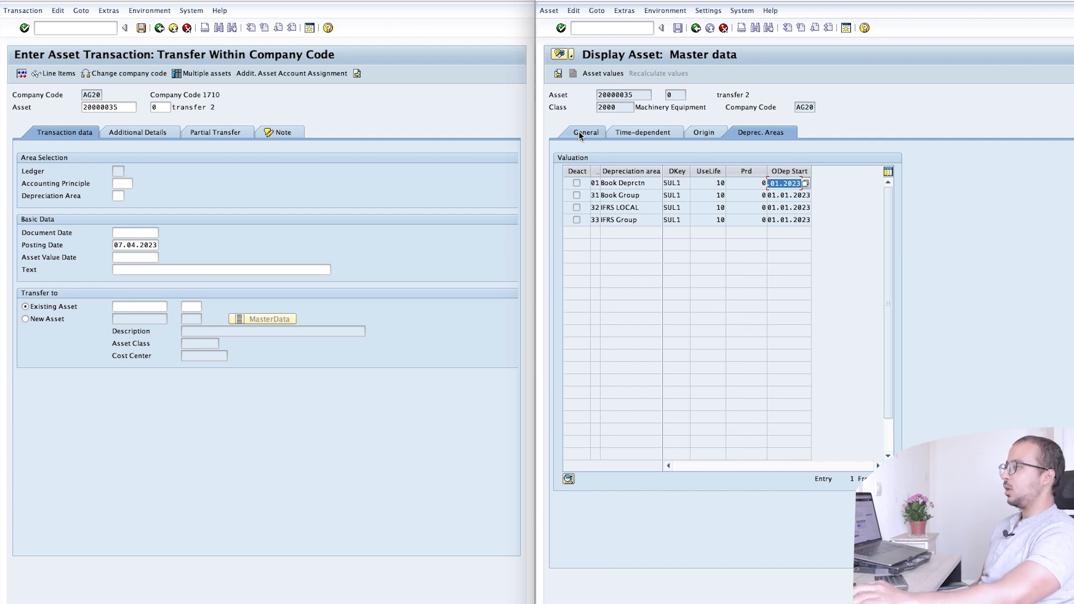
# - Return to the asset values, open the transfer's posting document, and display its accounting document for ledger group 0L
pyautogui.click(603, 73)
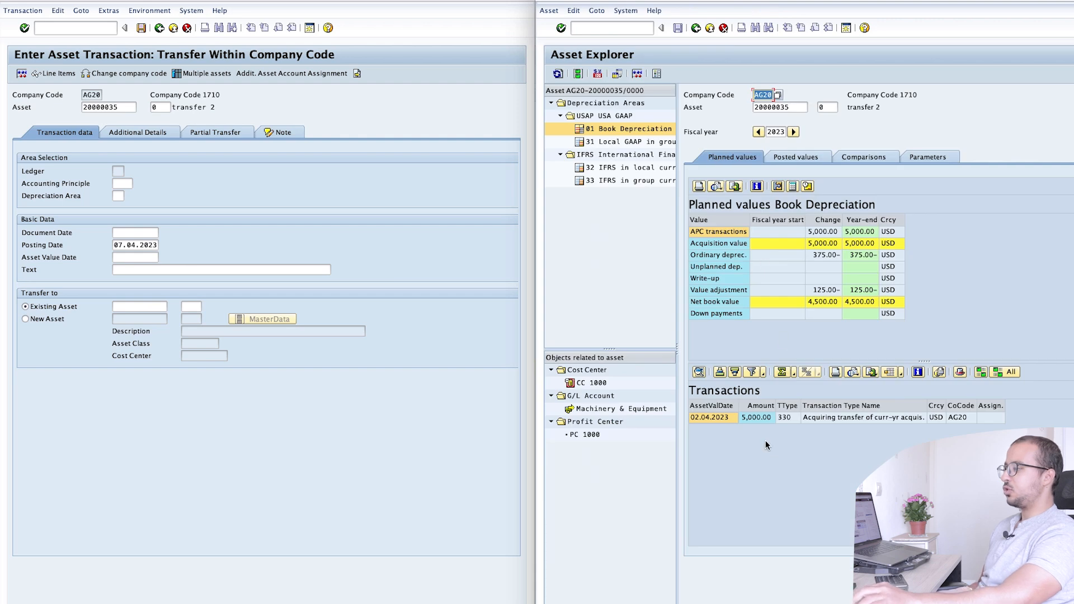
pyautogui.click(756, 419)
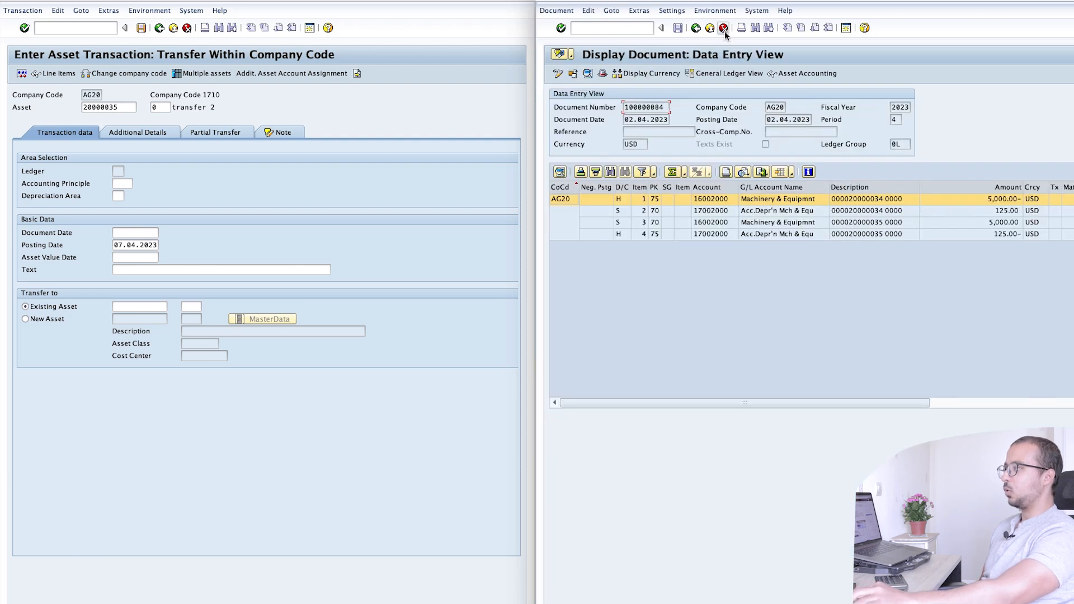
pyautogui.click(722, 12)
pyautogui.moveTo(730, 61)
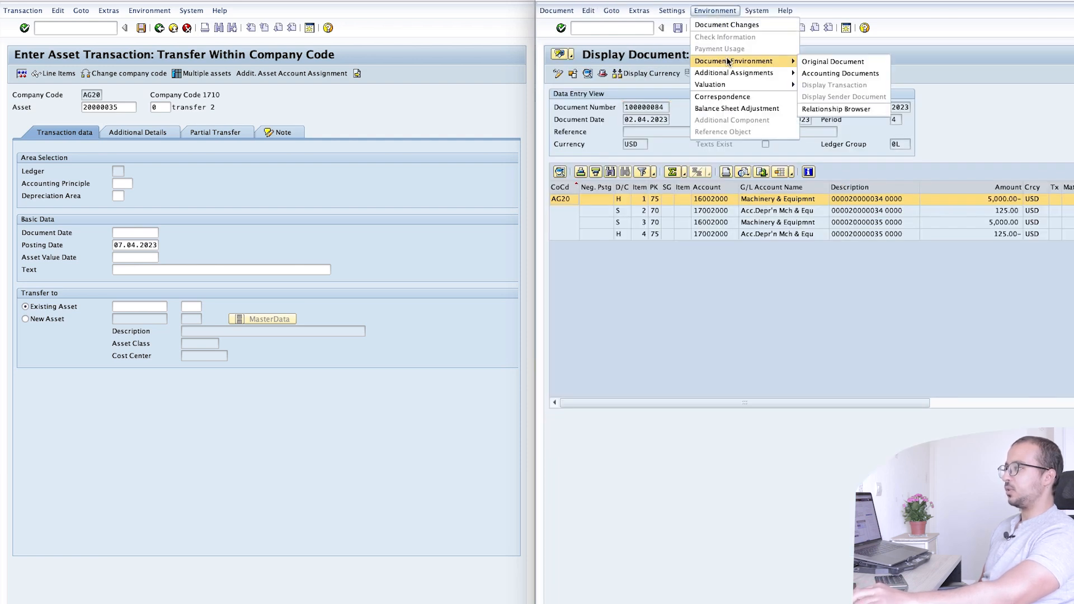
pyautogui.click(831, 73)
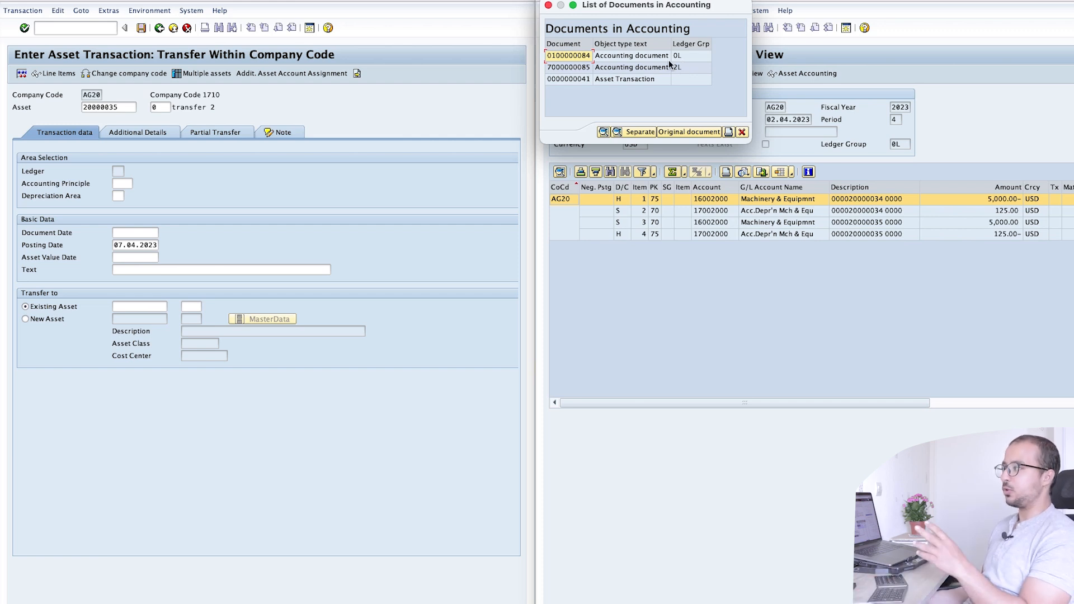
pyautogui.doubleClick(635, 56)
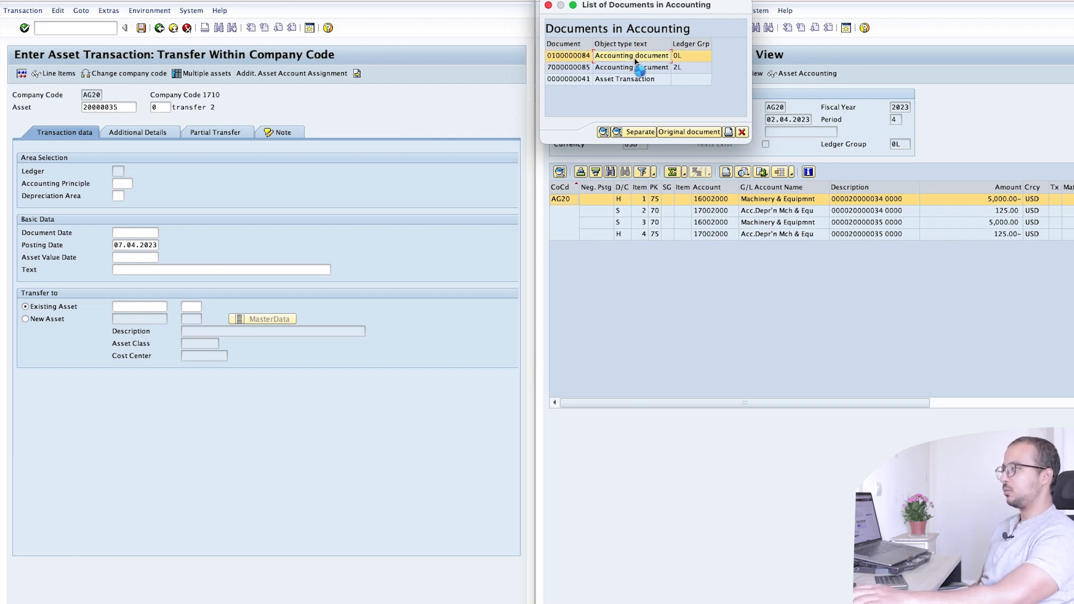
# - Examine the machinery and accumulated depreciation line items of the sending and receiving assets, and return to Asset Explorer
pyautogui.click(817, 210)
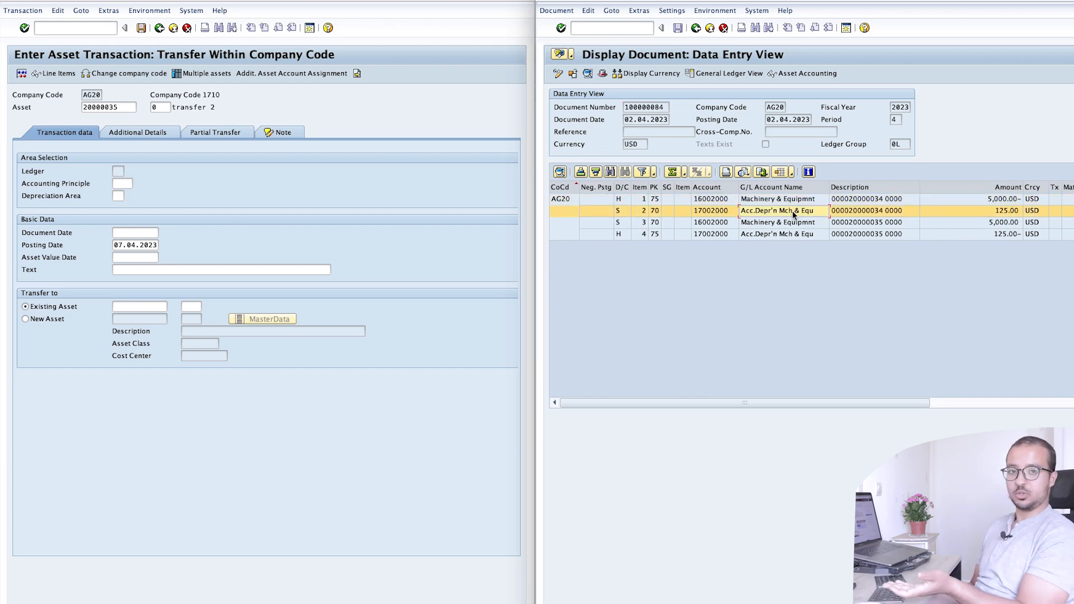
pyautogui.click(789, 222)
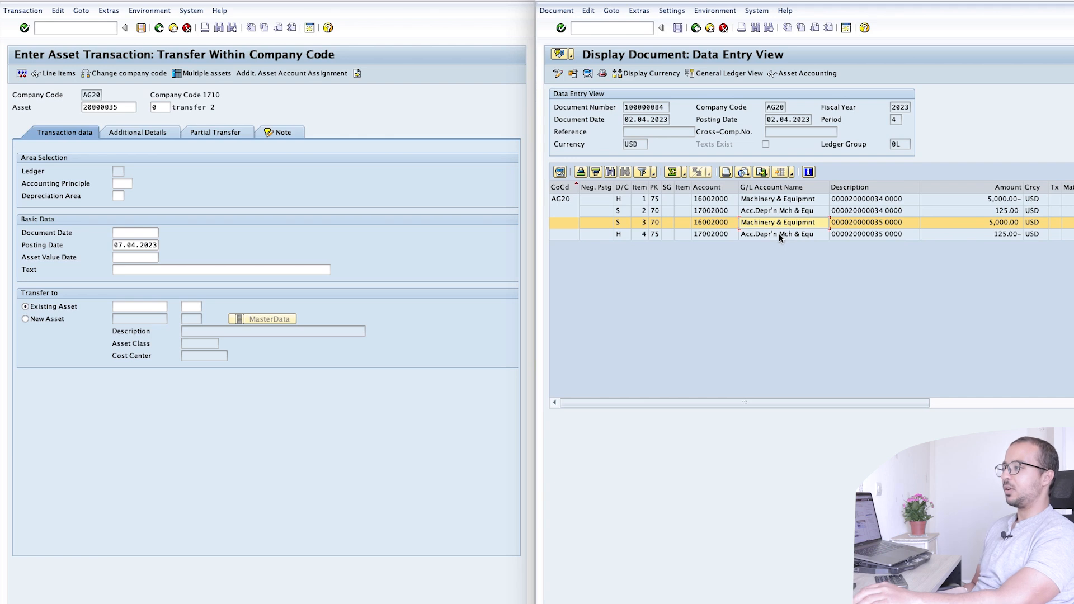
pyautogui.hscroll(2, 775, 238)
pyautogui.hscroll(-2, 746, 234)
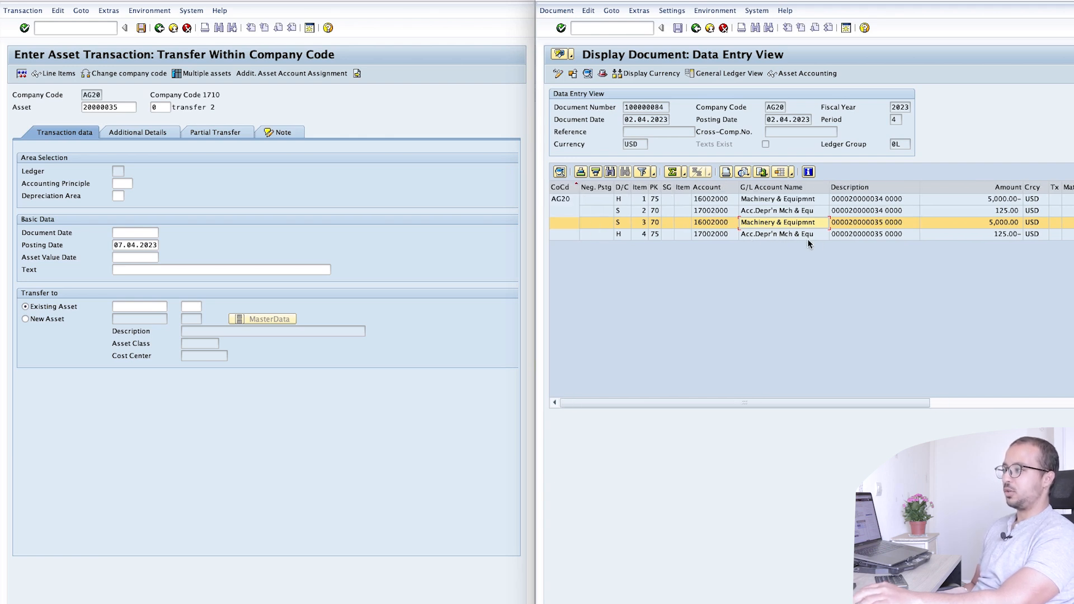
pyautogui.click(878, 200)
pyautogui.click(877, 209)
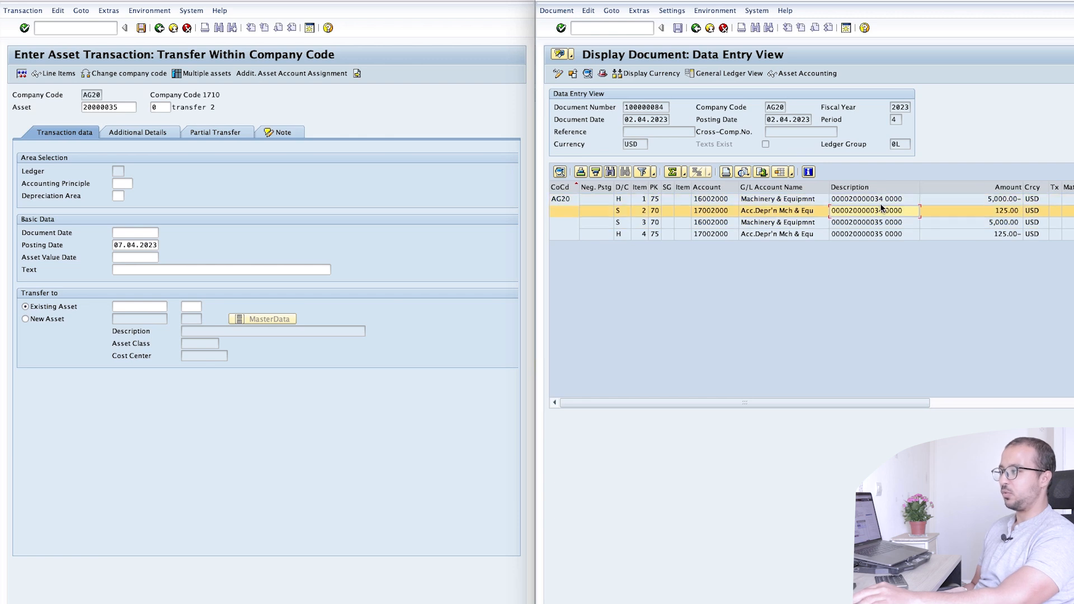
pyautogui.click(882, 224)
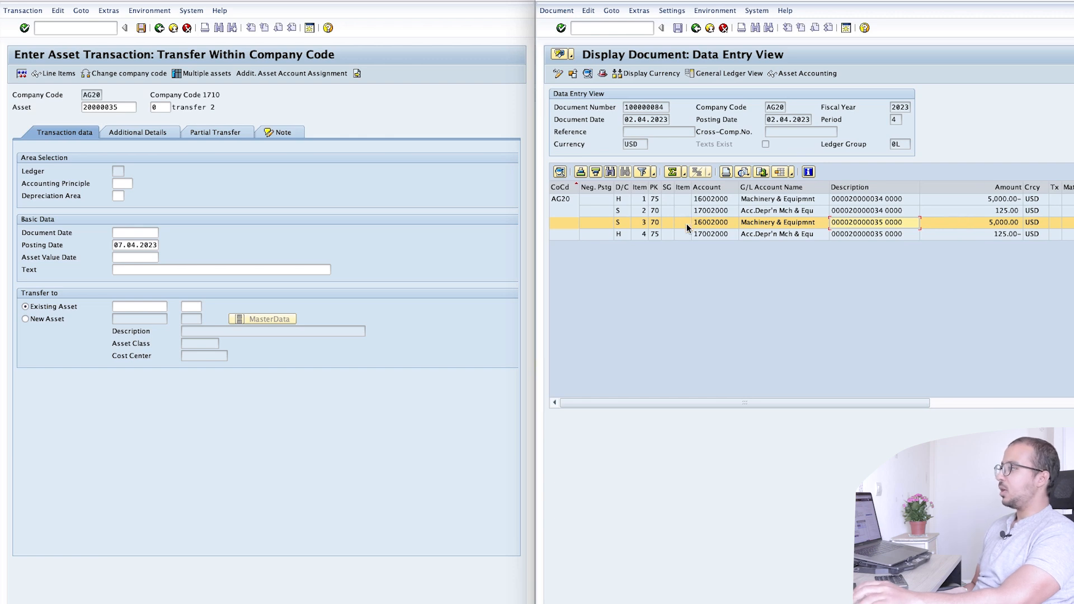
pyautogui.click(696, 28)
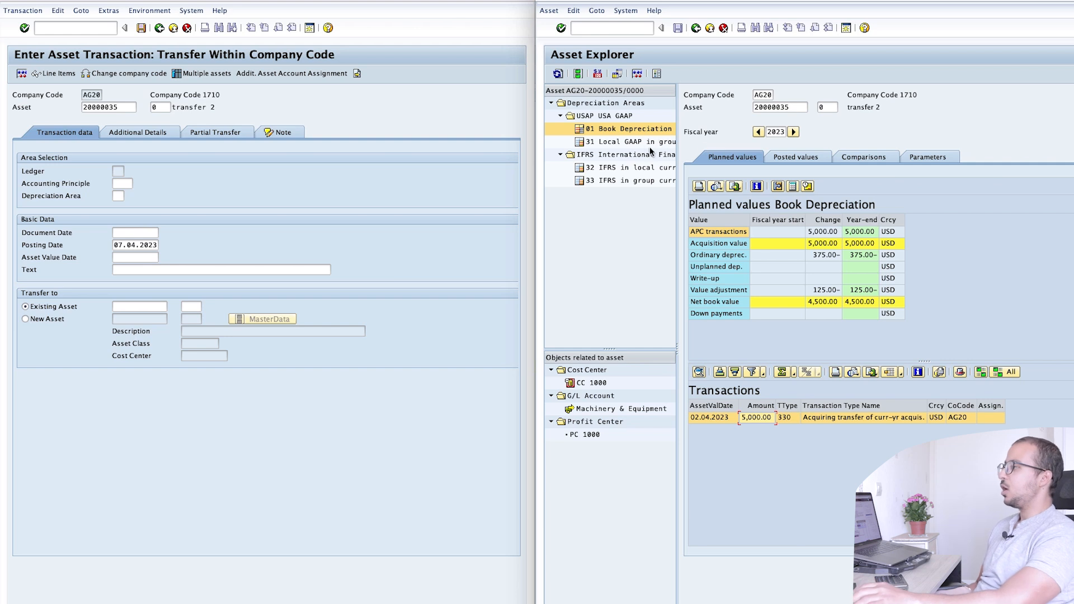
# - Leave the transfer entry and list the accounting documents of asset 20000035 with transaction AB08
pyautogui.click(159, 28)
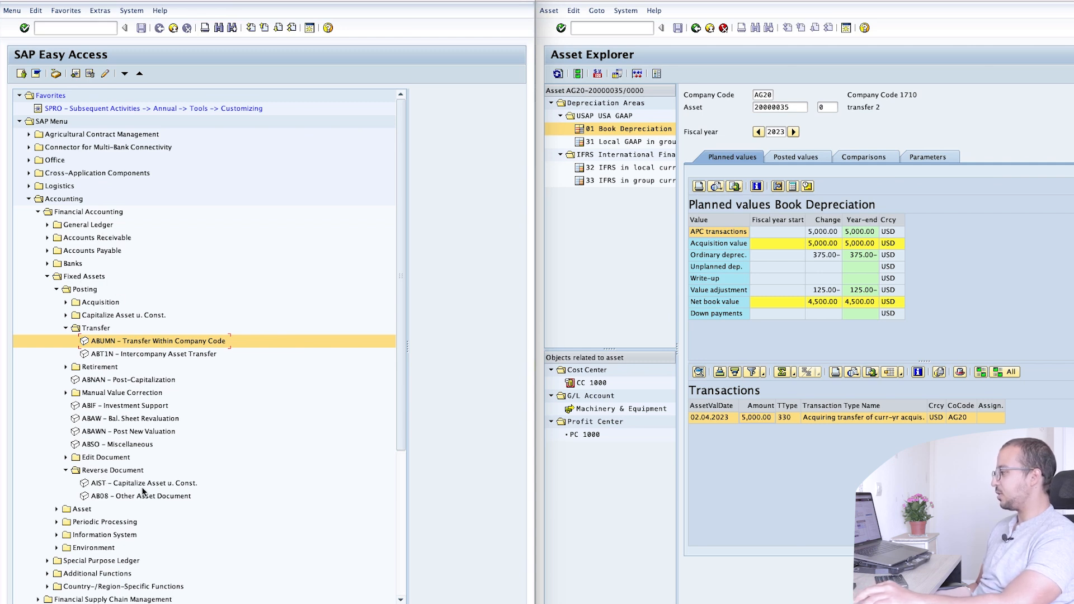
pyautogui.click(122, 496)
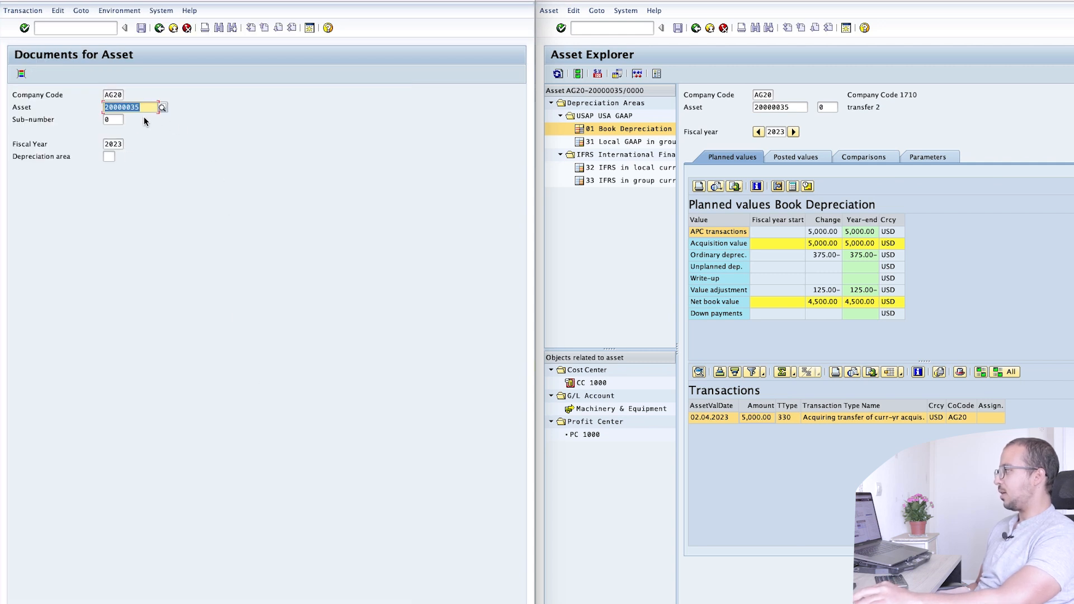
pyautogui.press('Return')
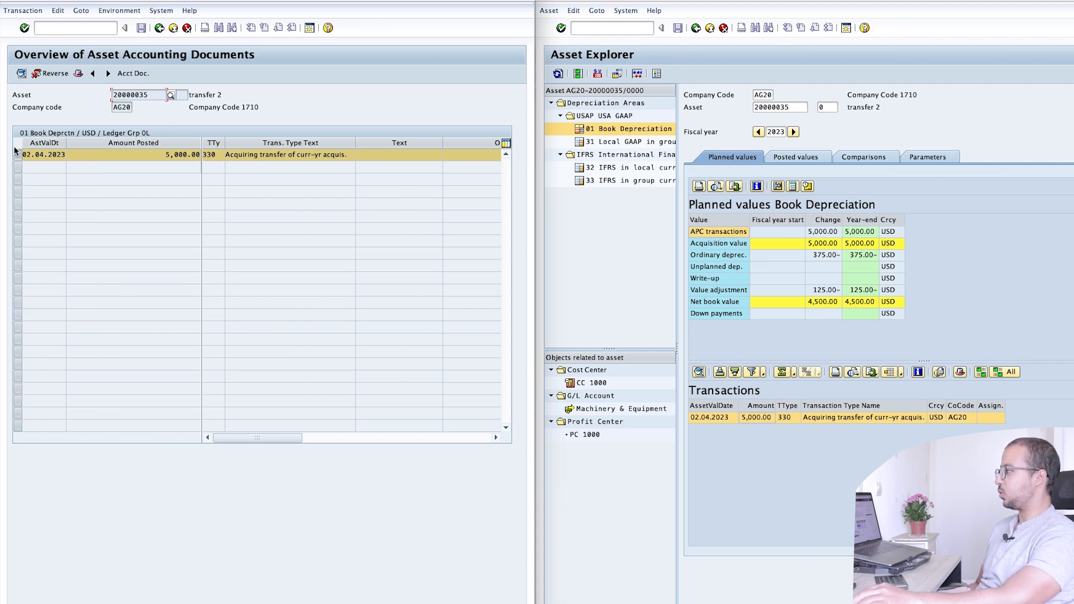
# - Reverse the acquiring transfer of 02.04.2023 with reversal reason 01 (Wrong posting) and post the reversal
pyautogui.click(50, 72)
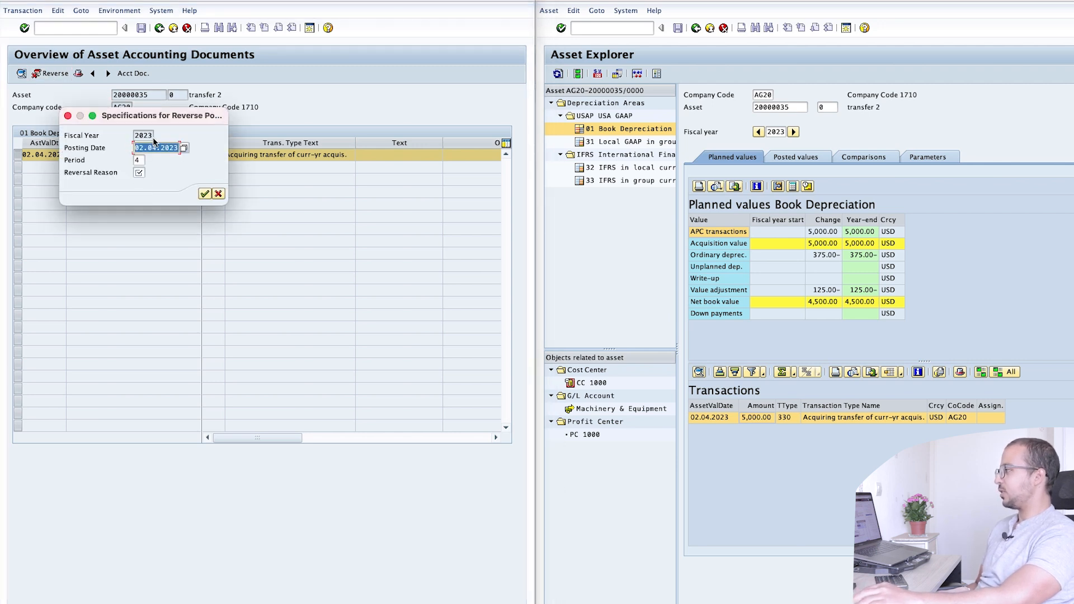
pyautogui.click(140, 173)
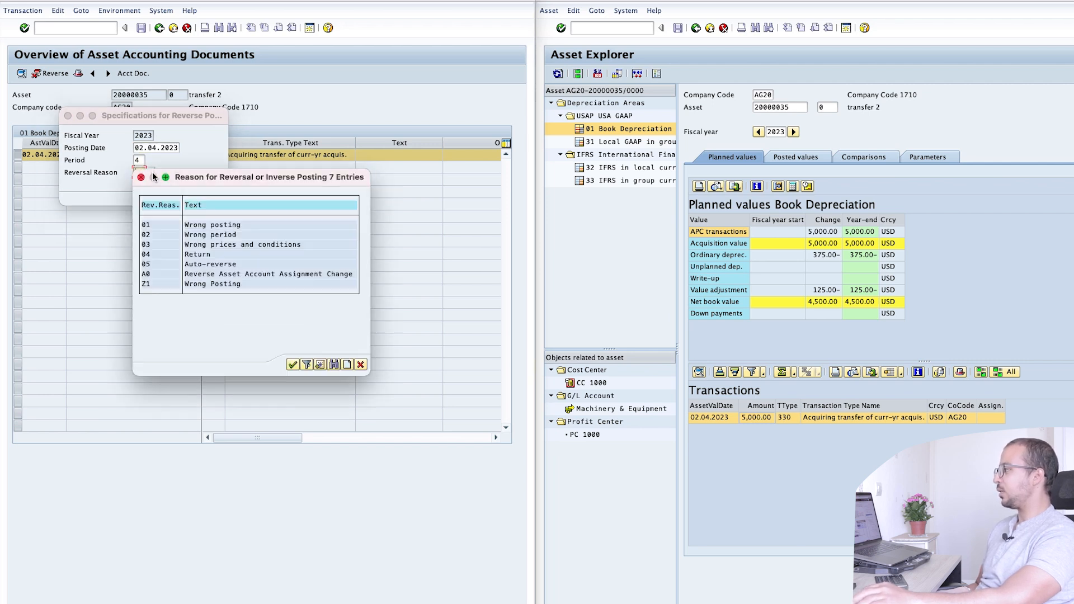
pyautogui.doubleClick(213, 226)
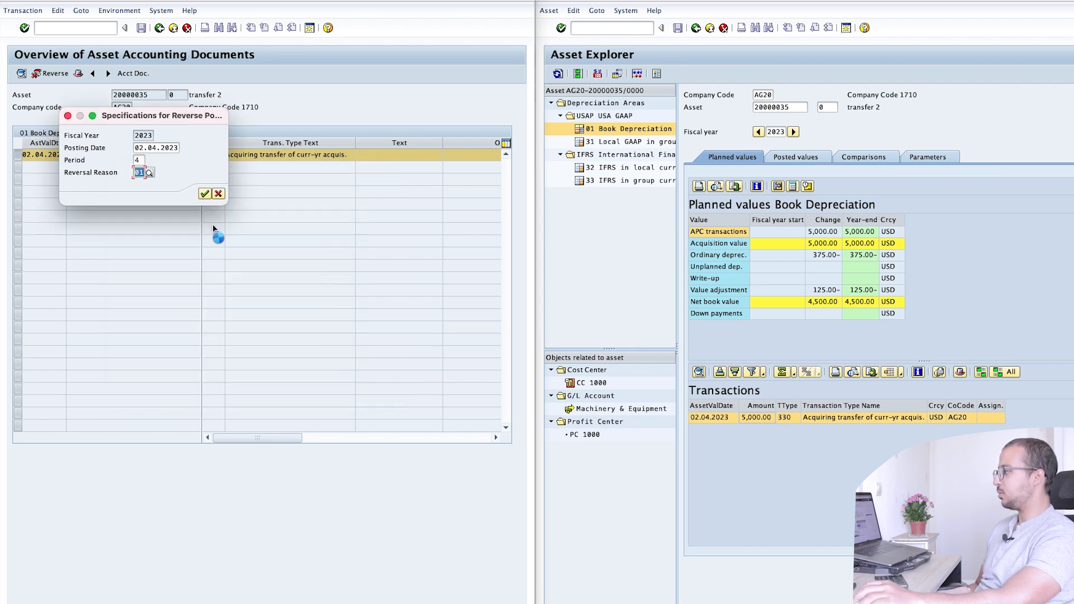
pyautogui.click(208, 191)
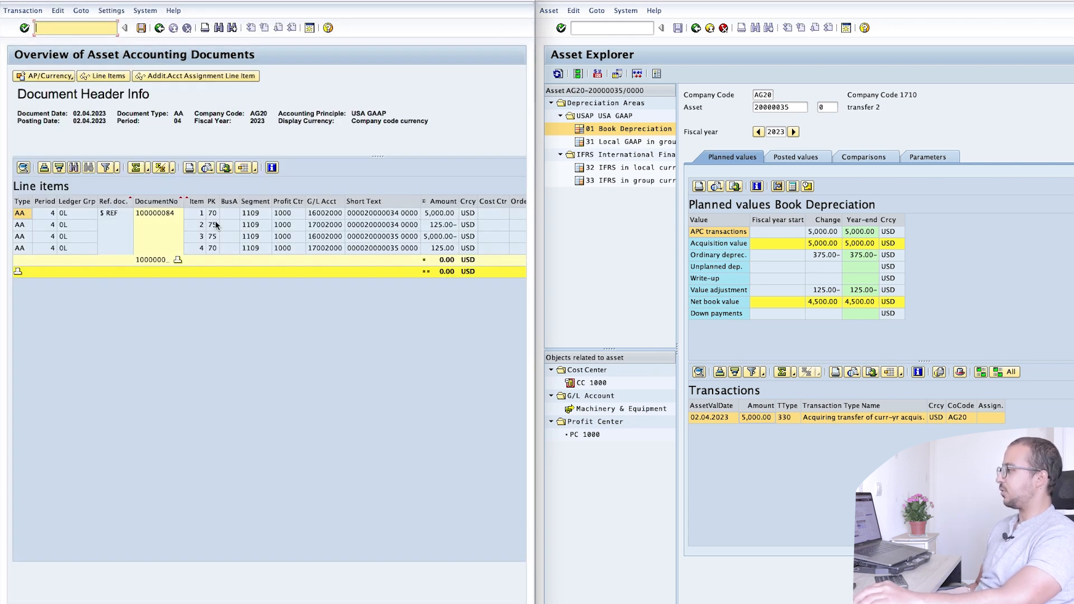
pyautogui.click(141, 27)
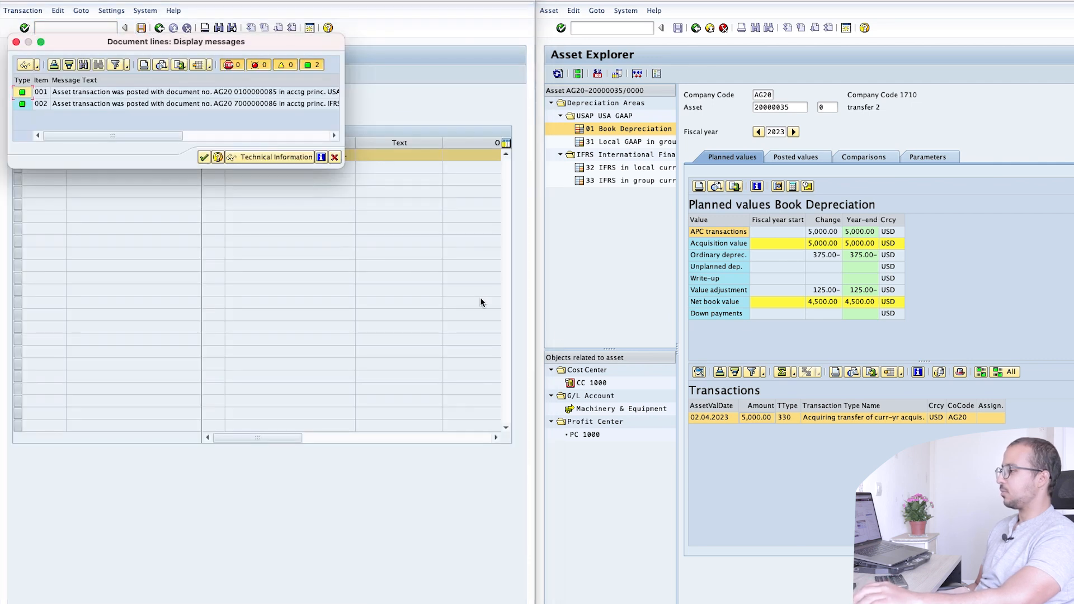
pyautogui.click(204, 157)
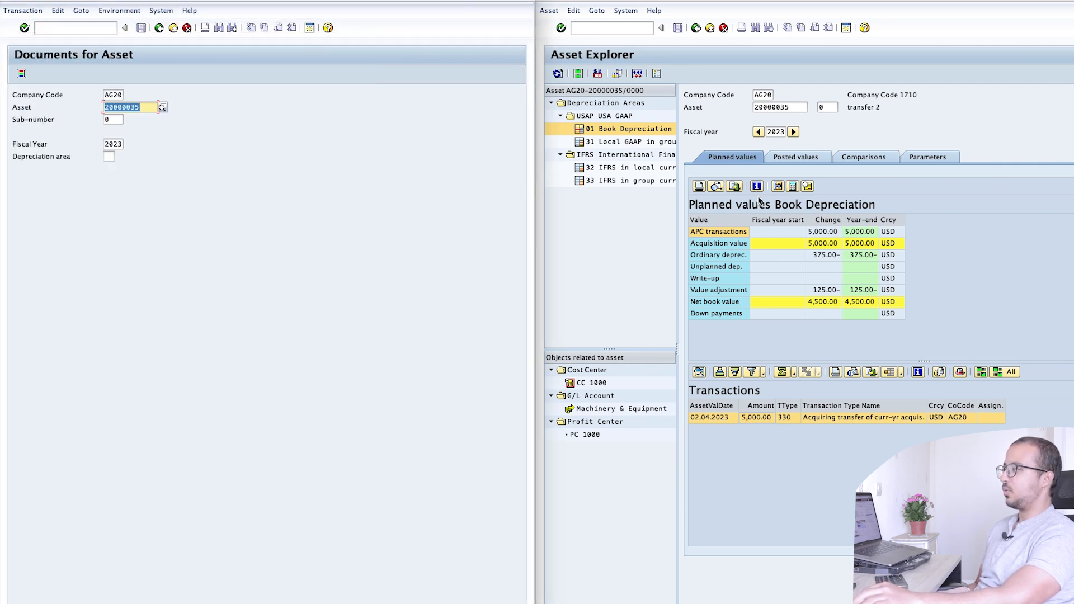
# - Refresh asset 20000035 in Asset Explorer and open the document of the negative 5,000.00 transaction
pyautogui.click(558, 74)
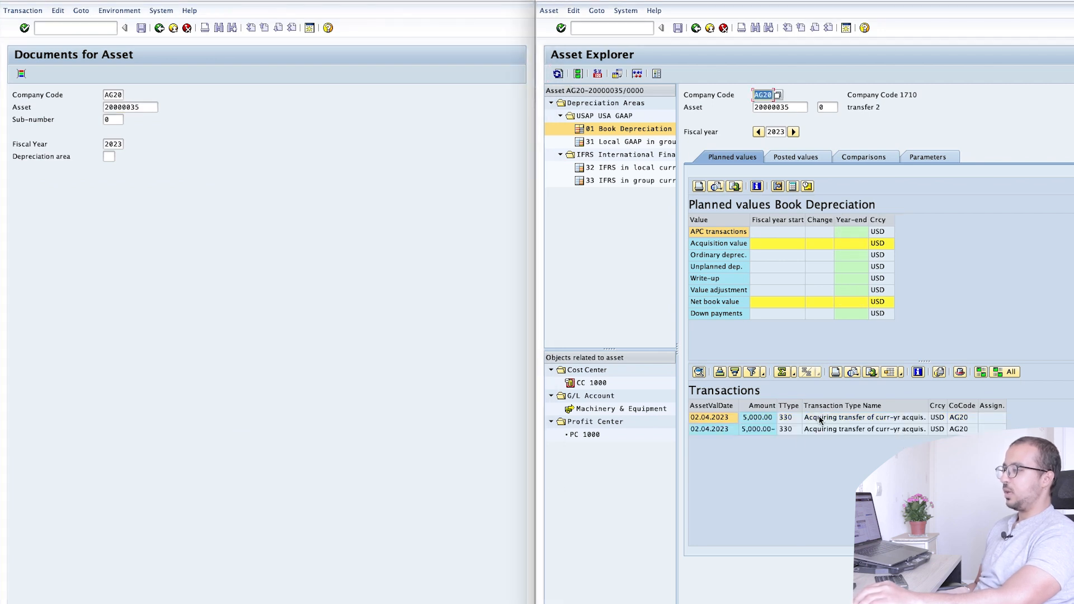
pyautogui.click(761, 430)
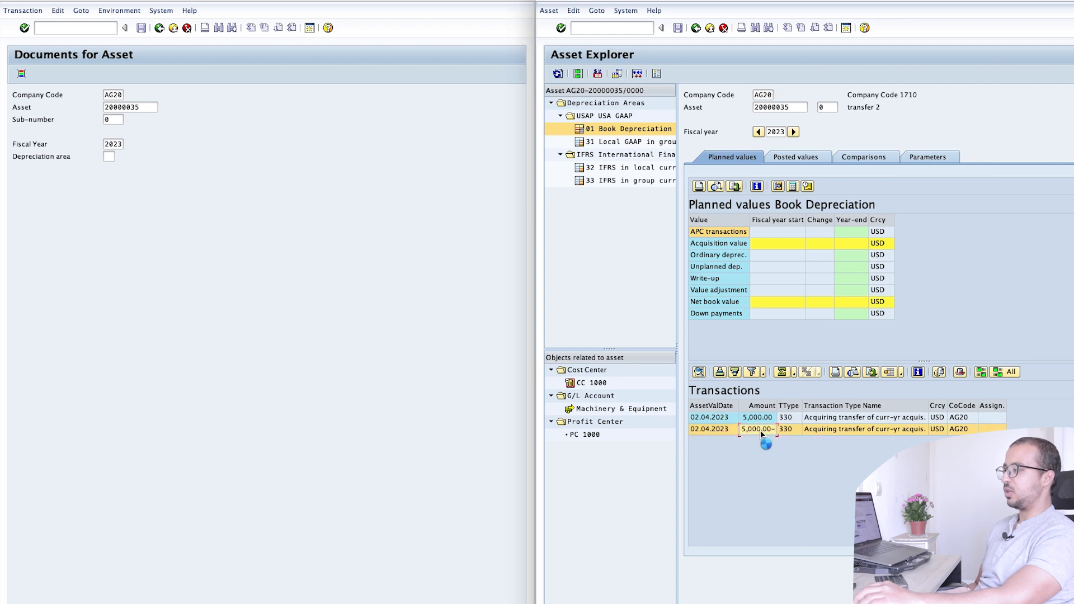
pyautogui.doubleClick(765, 429)
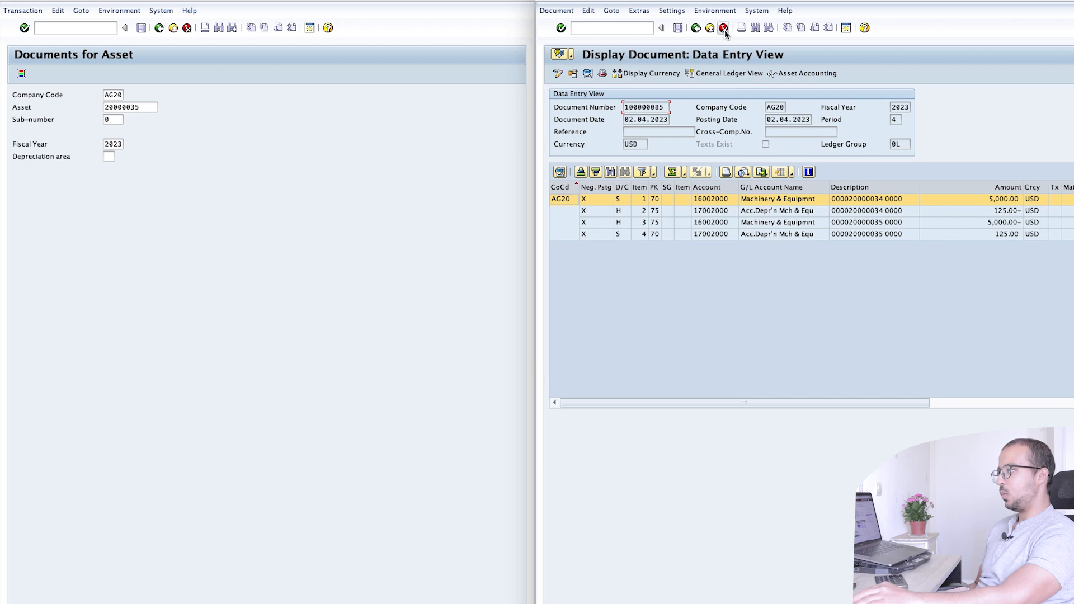
# - Display the reversal's accounting document for ledger group 2L, return to Asset Explorer, and leave the asset document reversal transaction
pyautogui.click(715, 10)
pyautogui.moveTo(736, 66)
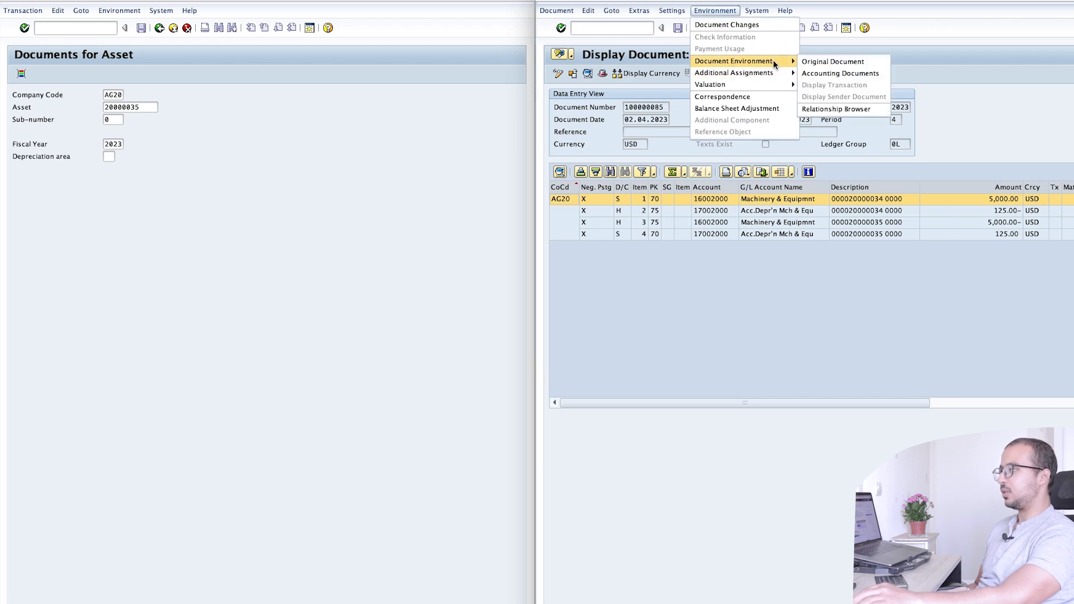
pyautogui.click(826, 73)
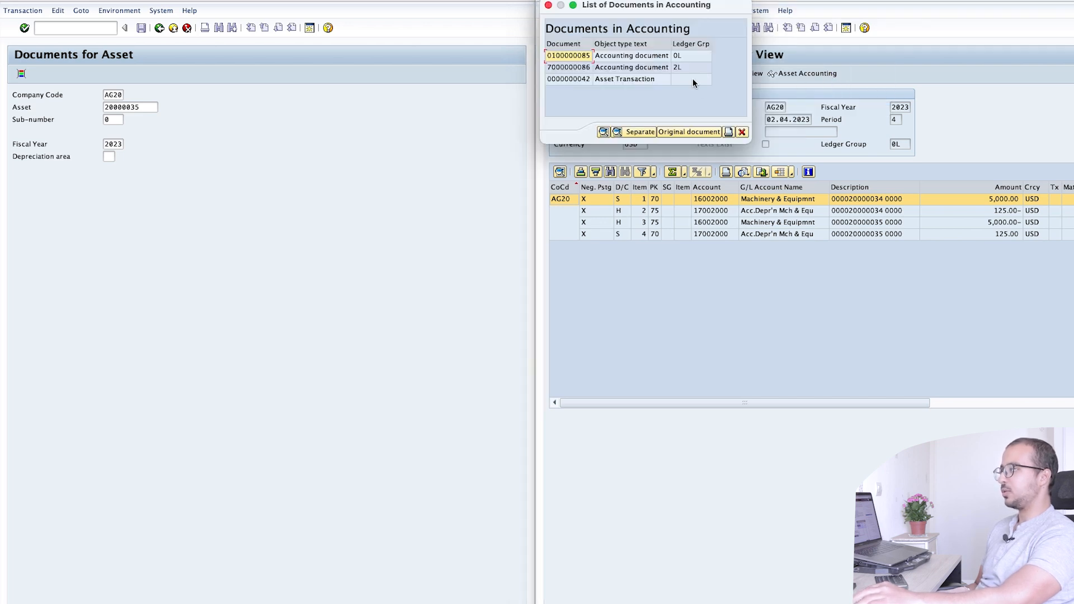
pyautogui.doubleClick(686, 71)
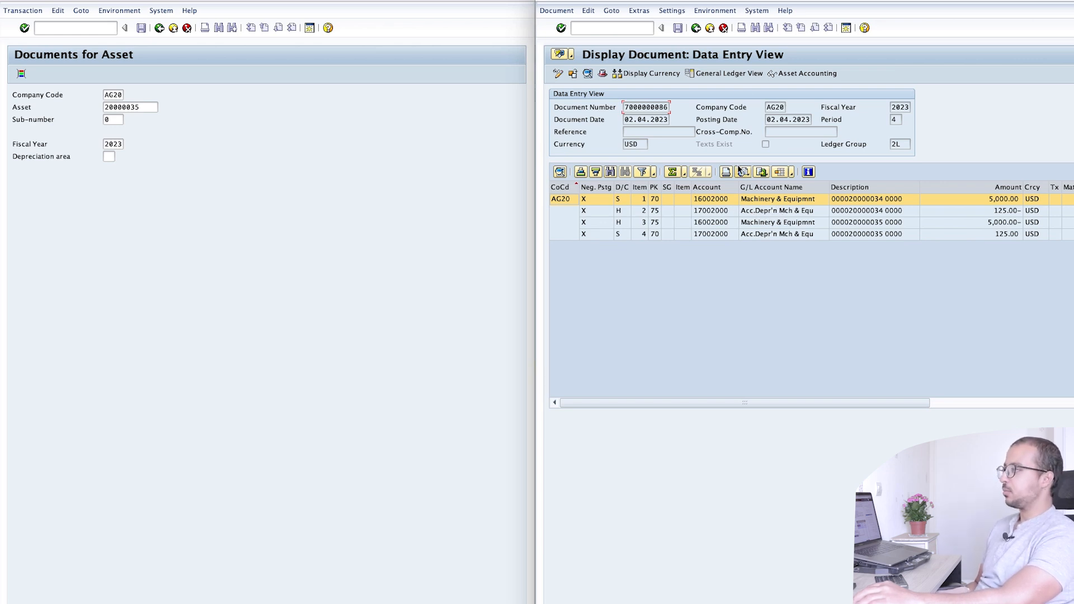
pyautogui.click(696, 28)
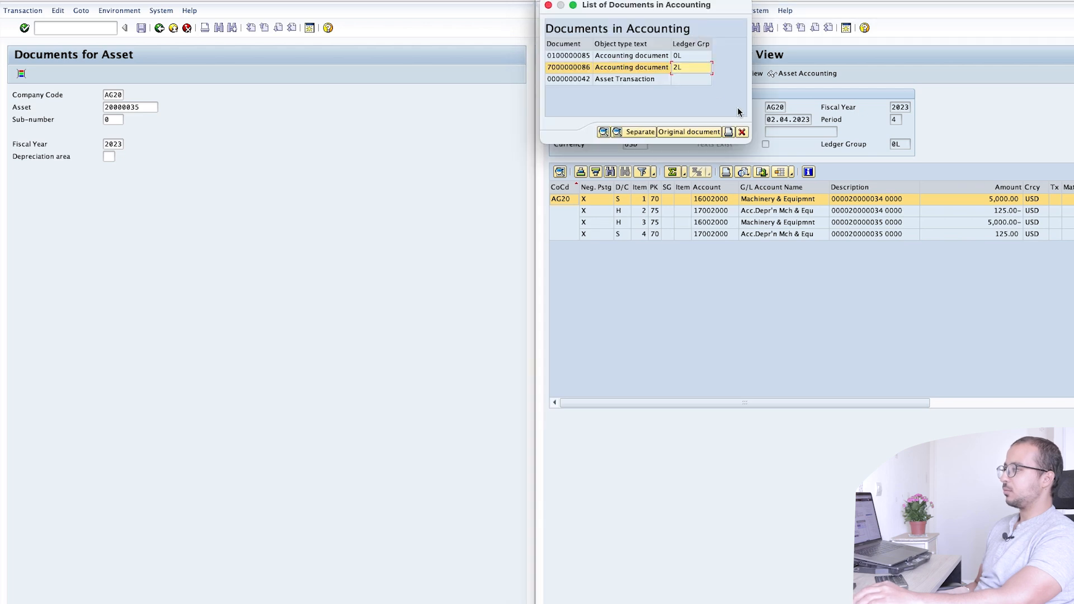
pyautogui.click(742, 131)
pyautogui.click(697, 28)
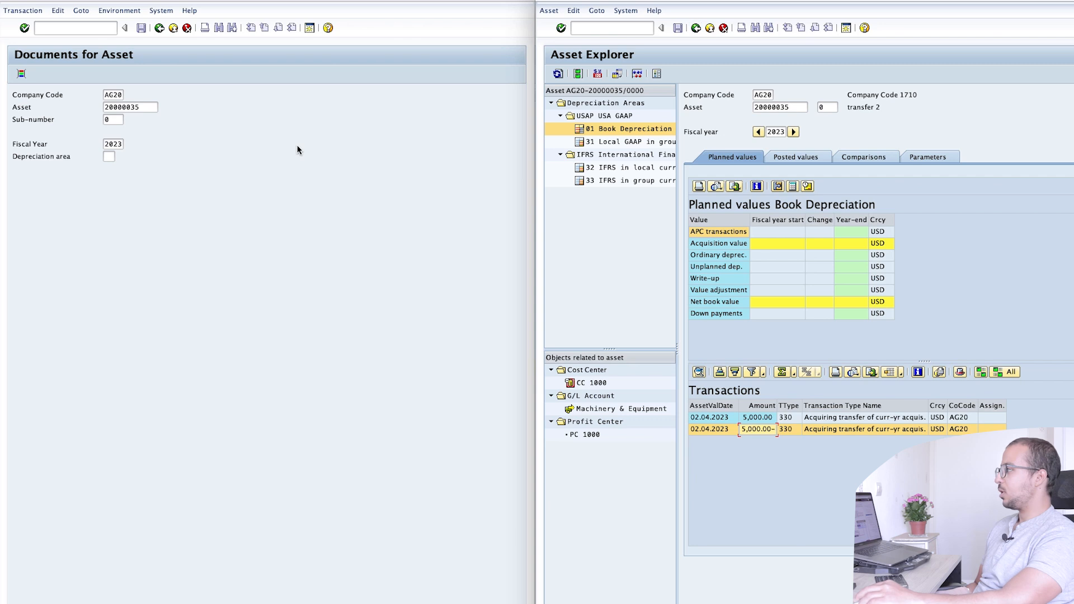
pyautogui.click(153, 127)
pyautogui.click(159, 28)
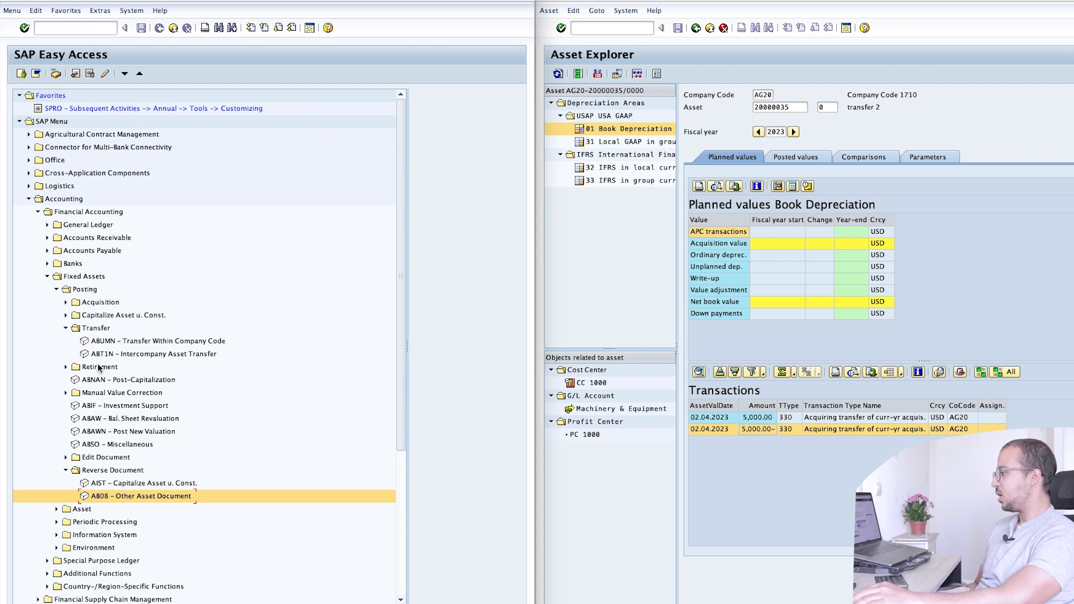
# - Start a transfer within company code with transaction ABUMN for asset 20000034
pyautogui.doubleClick(107, 343)
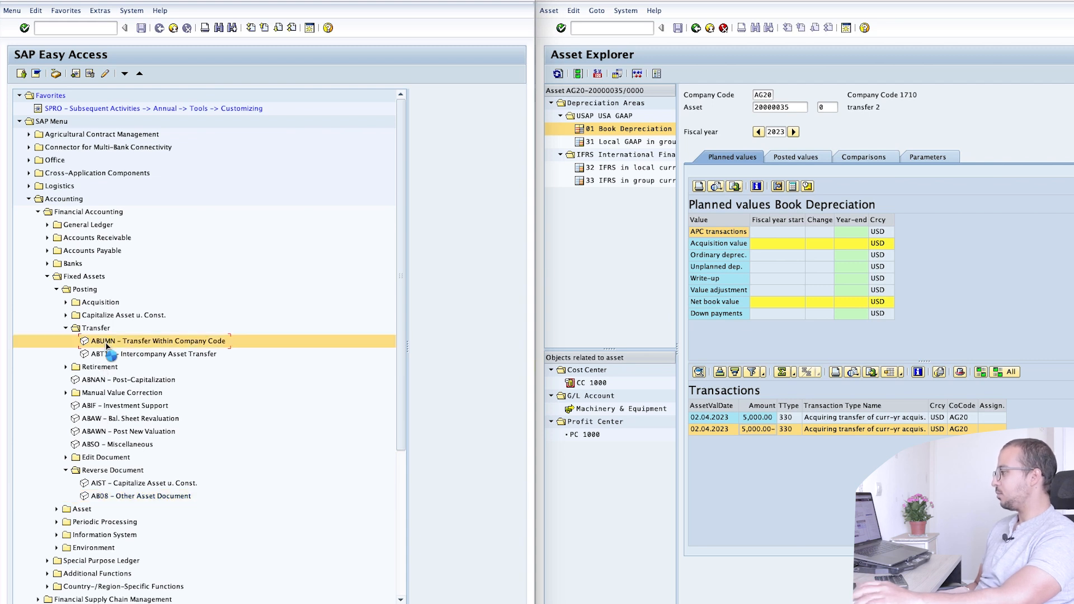
pyautogui.write('20000034')
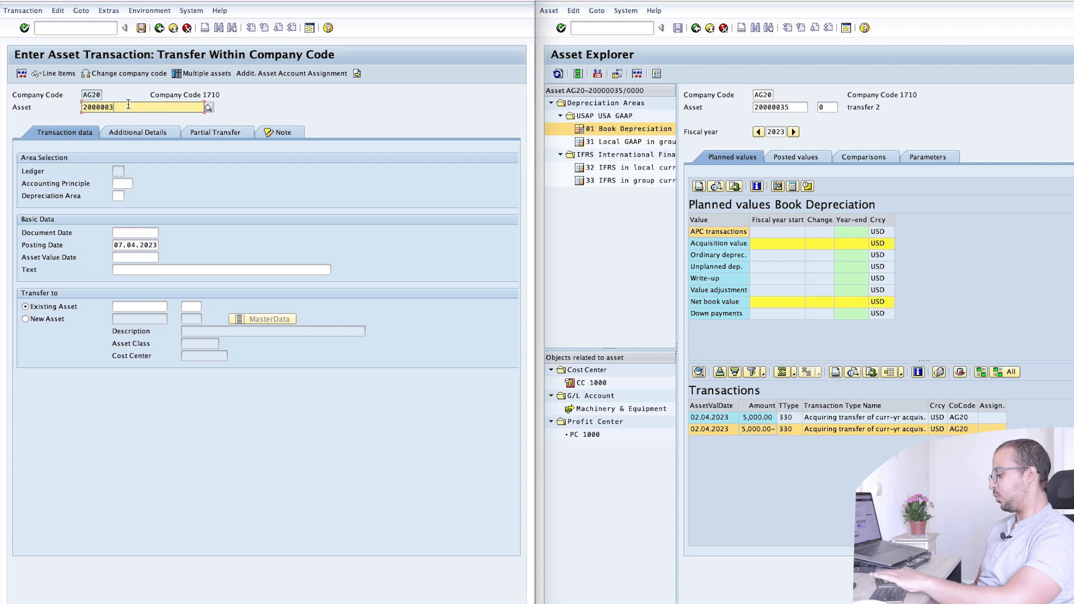
pyautogui.click(129, 107)
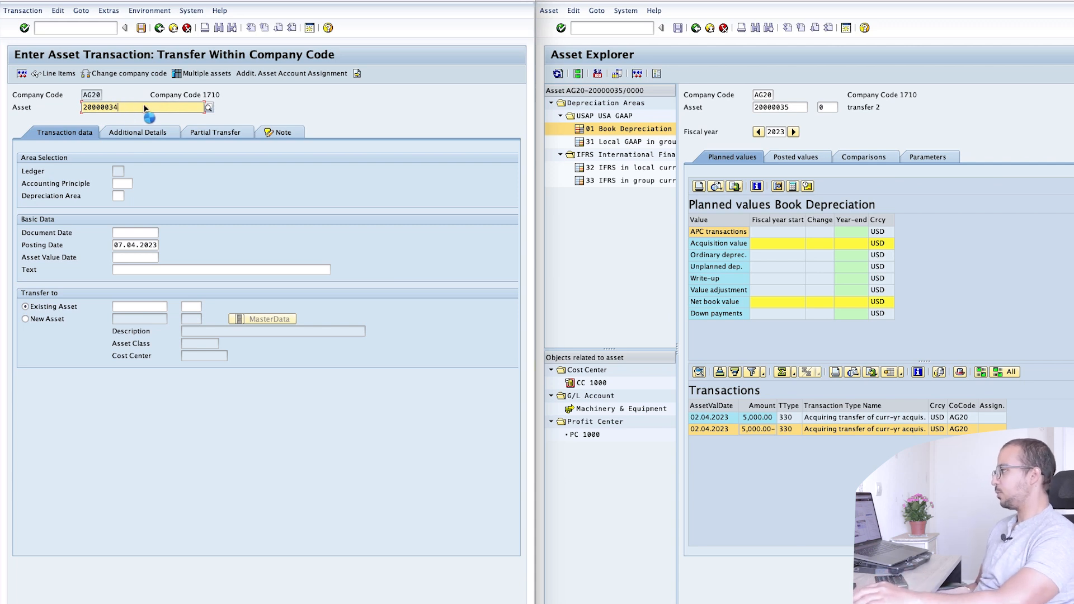
# - Set the transfer's document date, posting date and asset value date to 02.04.2023
pyautogui.click(145, 232)
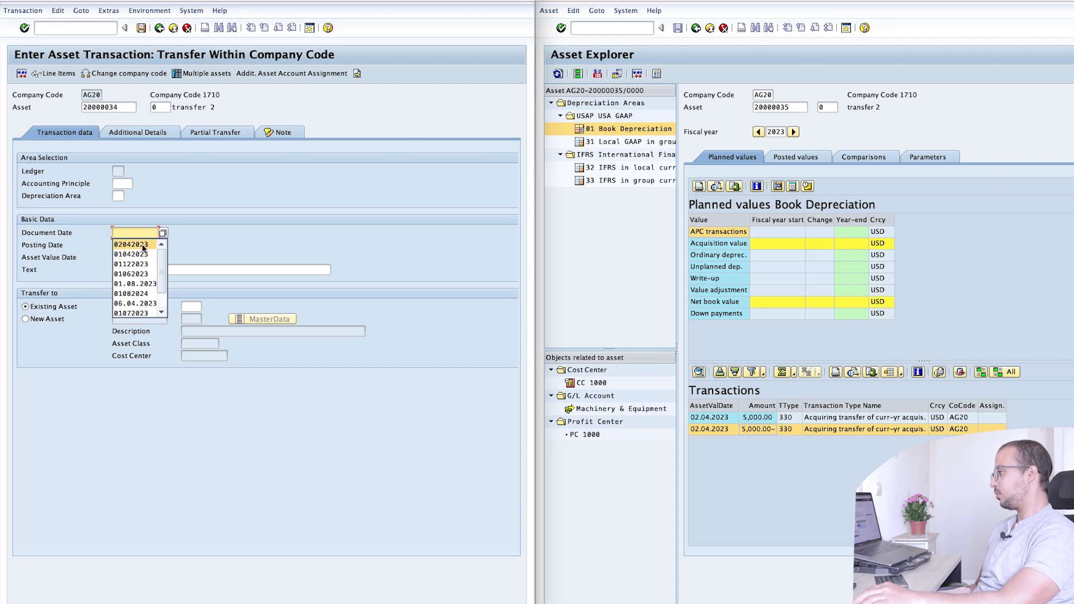
pyautogui.click(140, 244)
pyautogui.click(142, 245)
pyautogui.press('BackSpace')
pyautogui.press('Down')
pyautogui.press('Return')
pyautogui.press('Tab')
pyautogui.press('Down')
pyautogui.press('Return')
# - Choose a new asset as the transfer's receiver and enter the description "transfer 3" in its master data
pyautogui.click(26, 319)
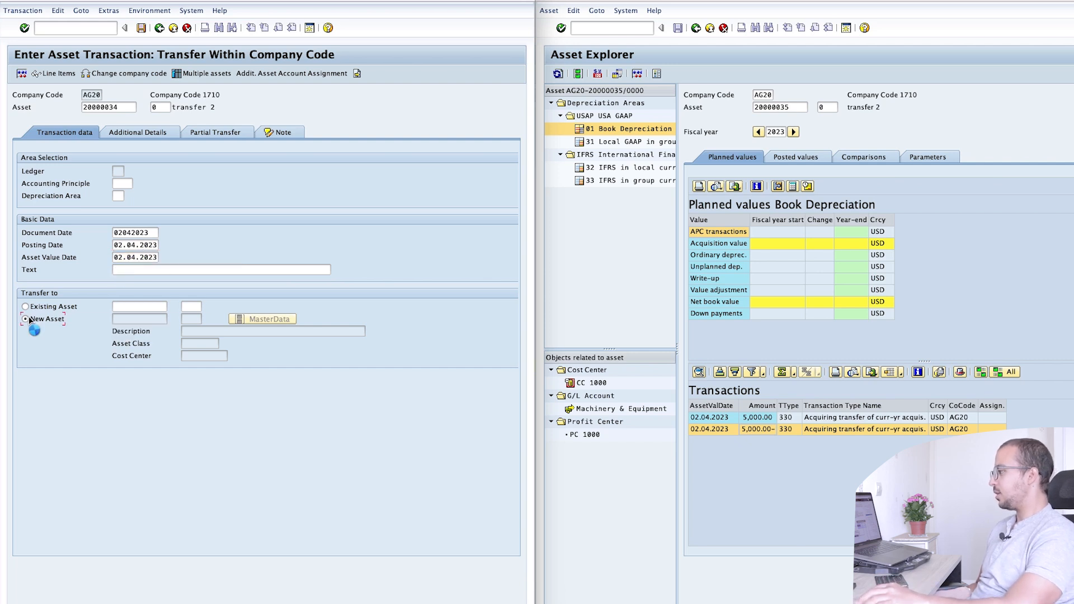
pyautogui.click(269, 319)
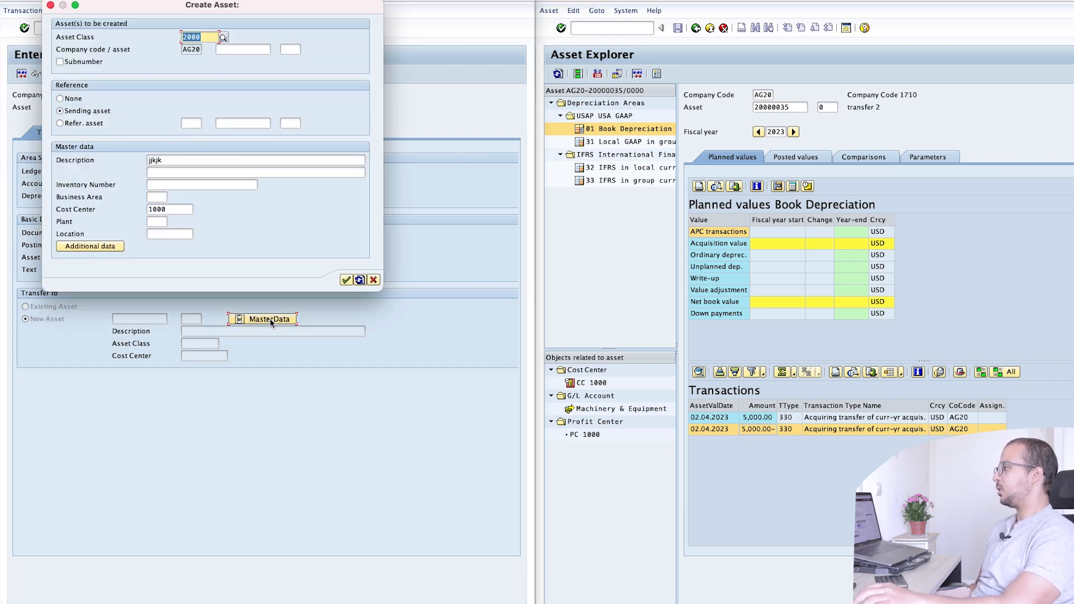
pyautogui.press('Return')
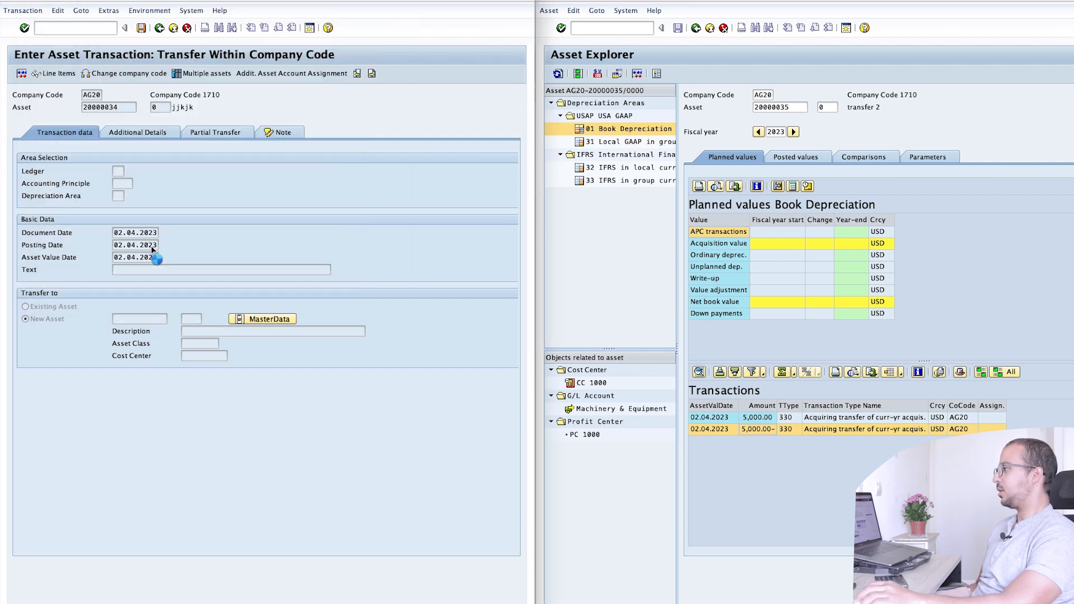
pyautogui.write('tra')
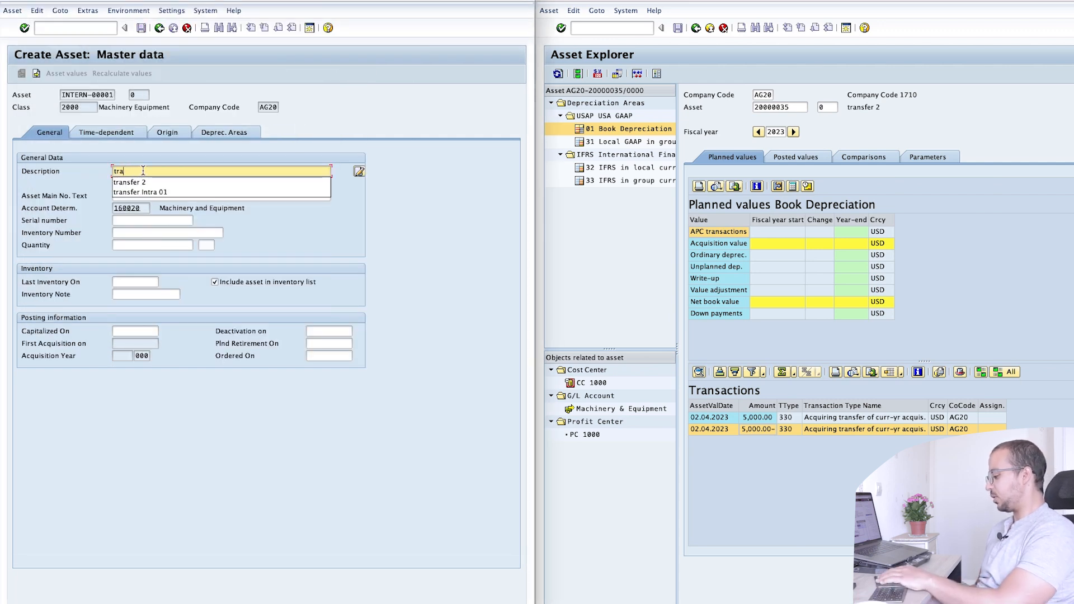
pyautogui.write('nsfer 3')
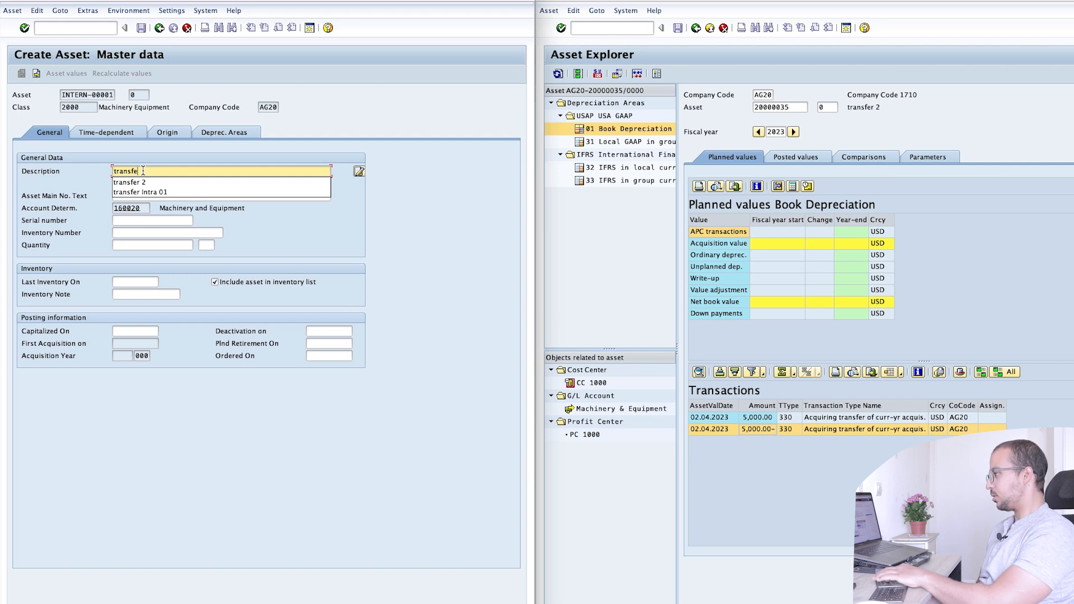
# - Deactivate depreciation area 32 IFRS LOCAL for the new asset and accept the dependent deactivation of area 33
pyautogui.click(118, 133)
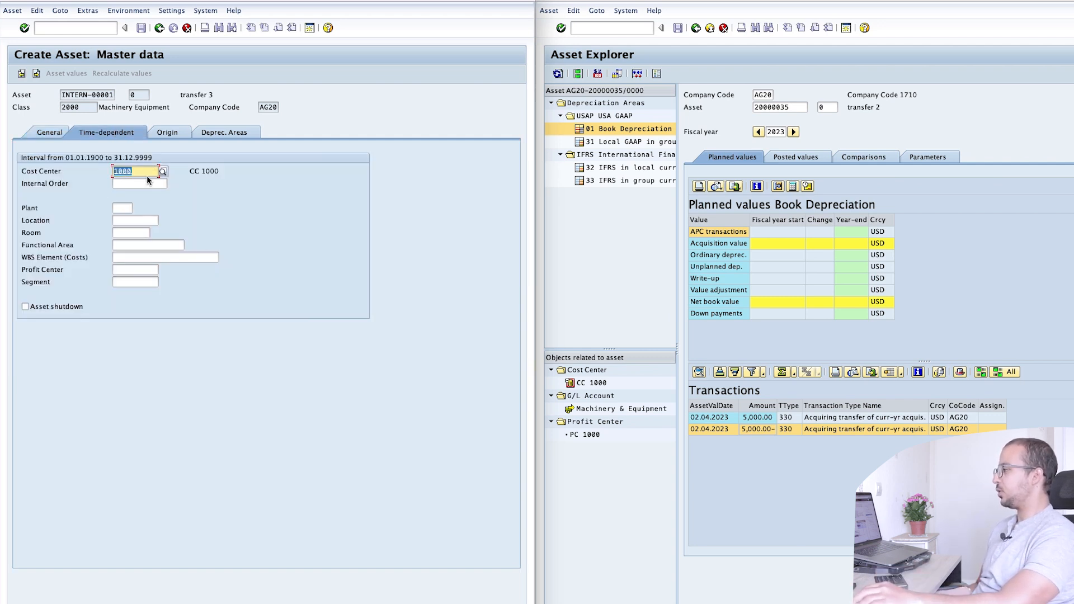
pyautogui.click(235, 135)
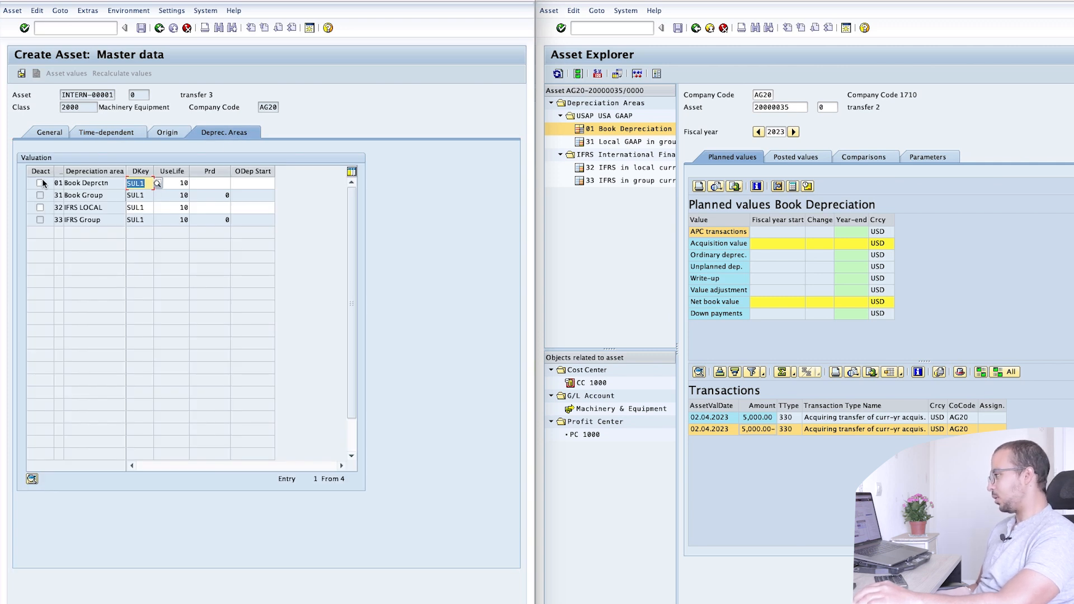
pyautogui.click(40, 207)
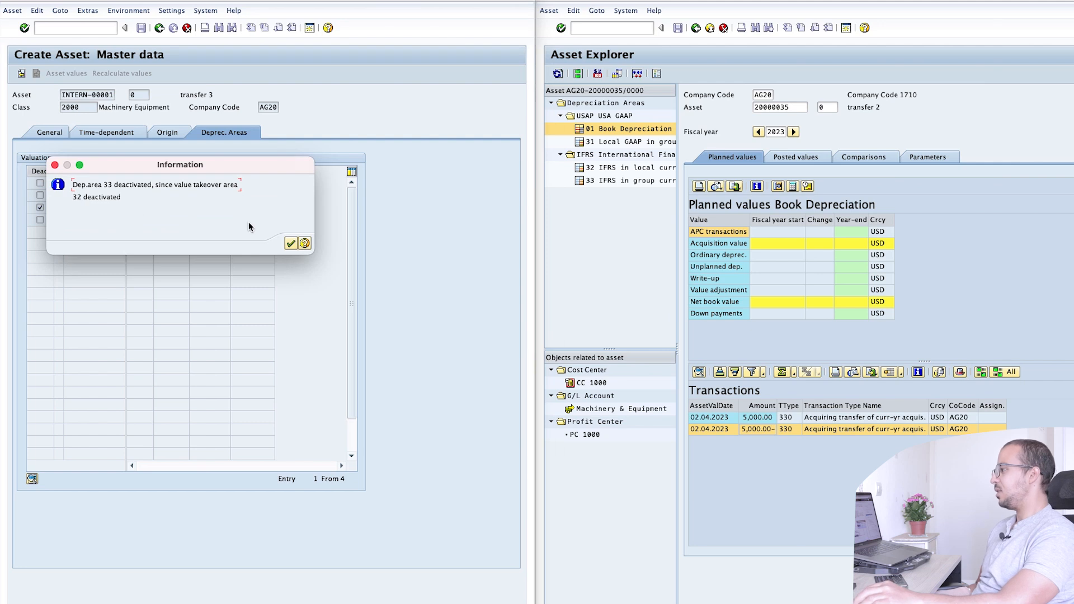
pyautogui.click(291, 243)
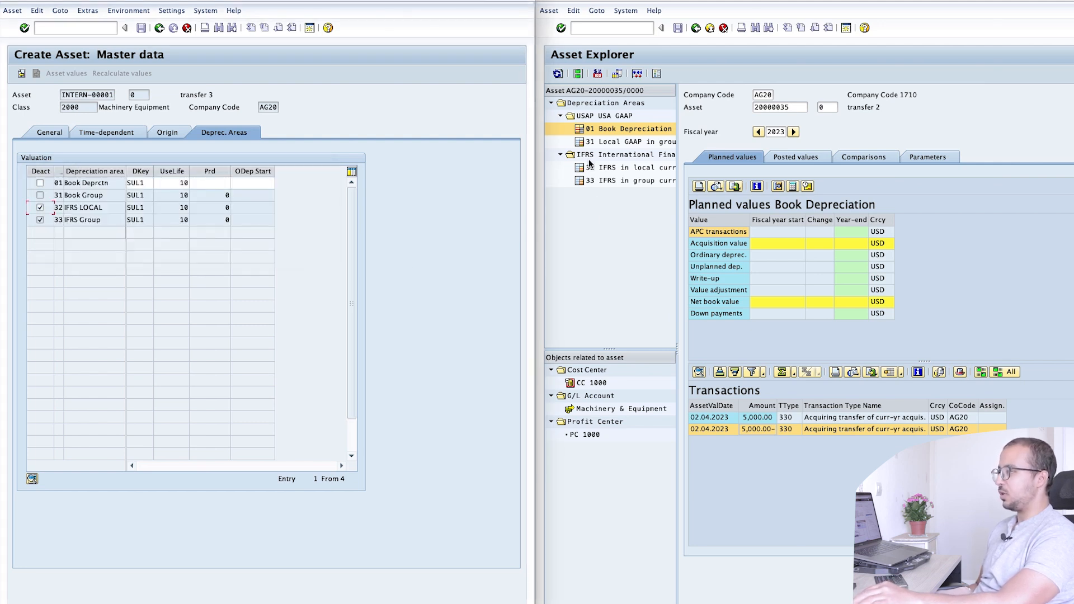
# - Load asset 20000034 in Asset Explorer and examine its planned values in depreciation area 32 IFRS in local currency
pyautogui.click(798, 110)
pyautogui.press('BackSpace')
pyautogui.write('4')
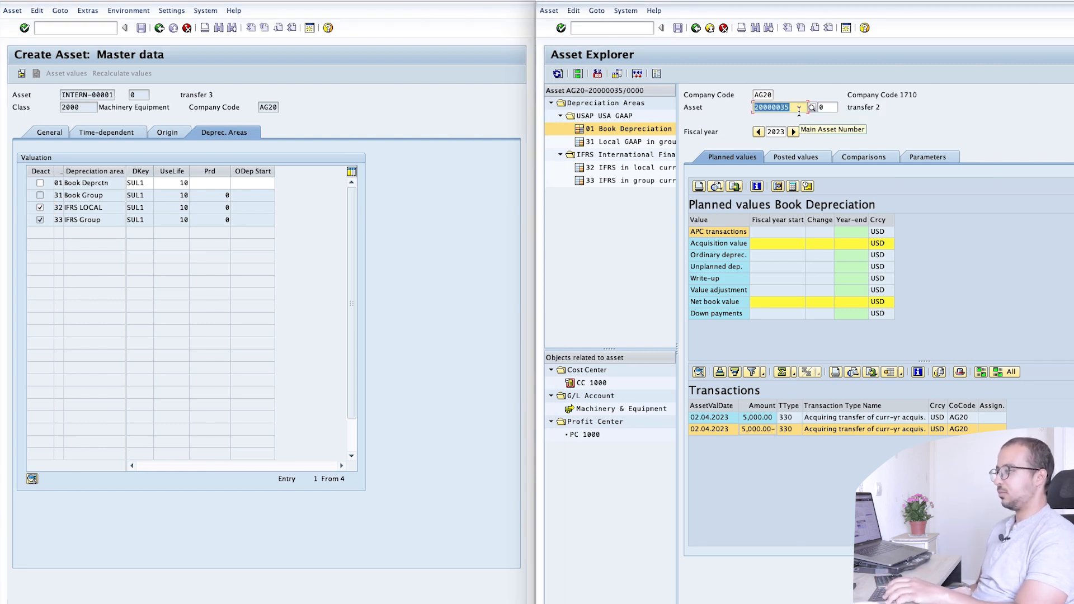
pyautogui.click(798, 111)
pyautogui.press('BackSpace')
pyautogui.write('4')
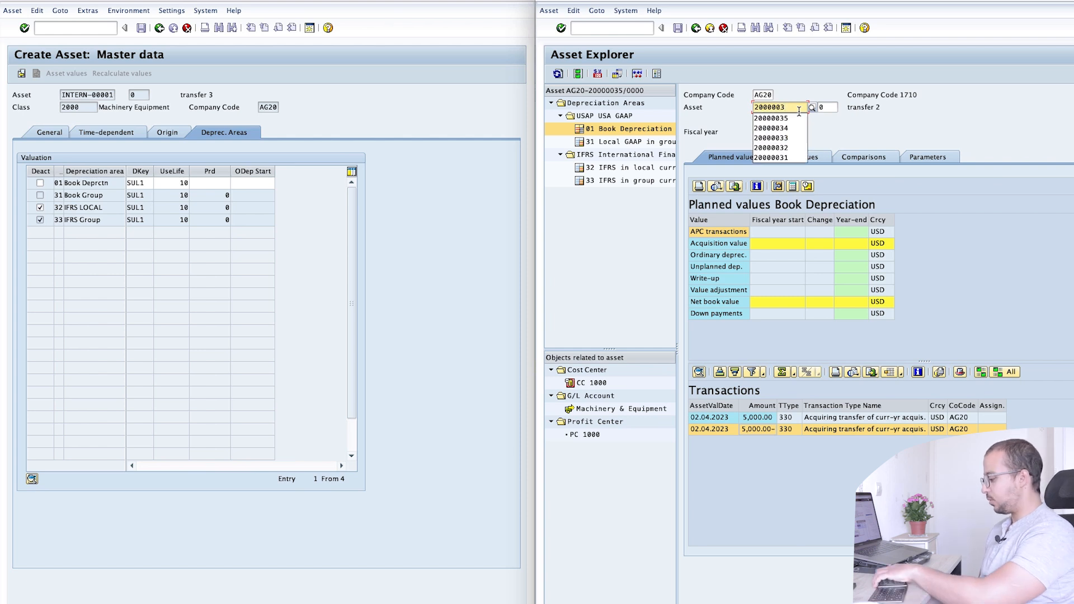
pyautogui.press('Return')
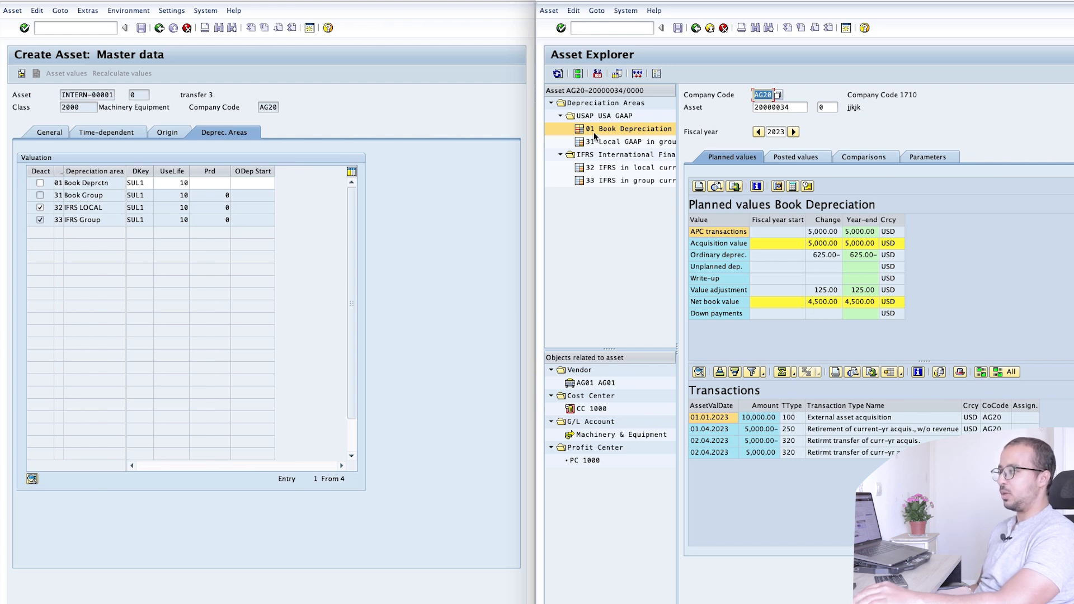
pyautogui.click(602, 167)
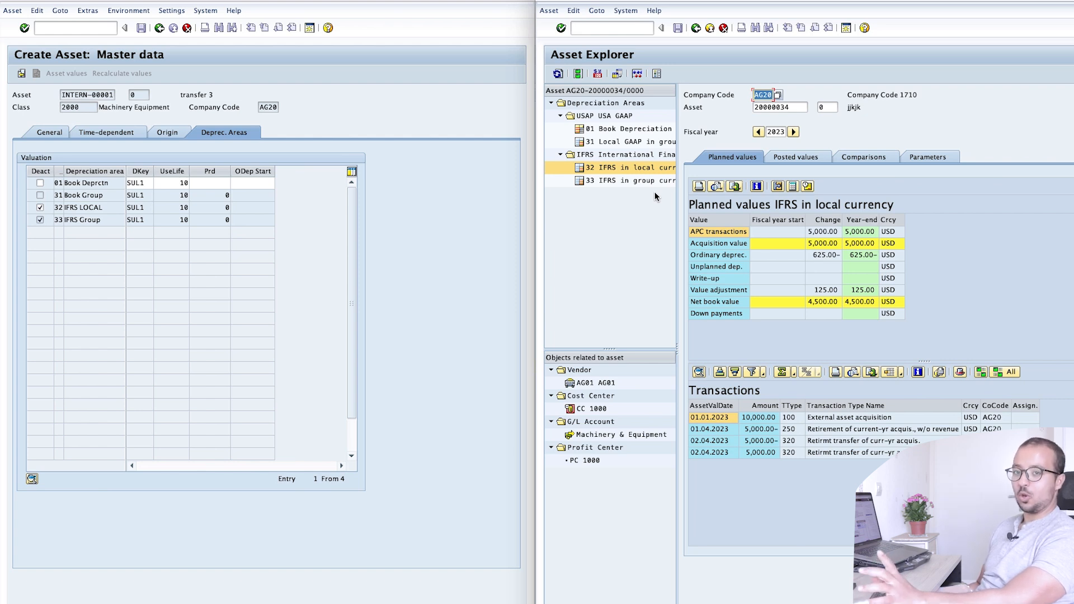
# - Return from the new asset's master data, accept the asset creation data and post the transfer
pyautogui.click(422, 228)
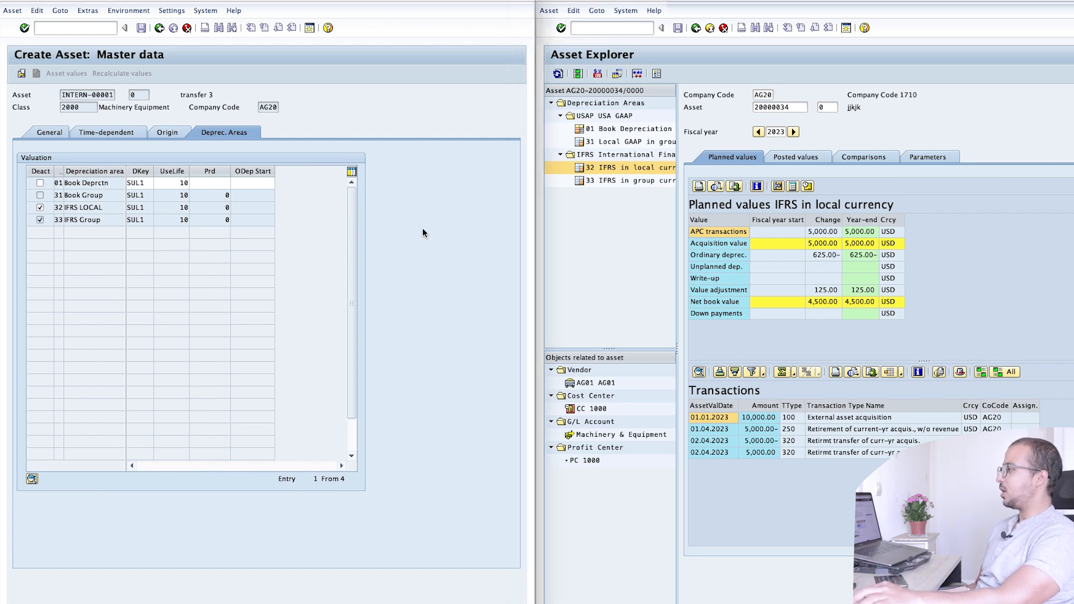
pyautogui.click(159, 29)
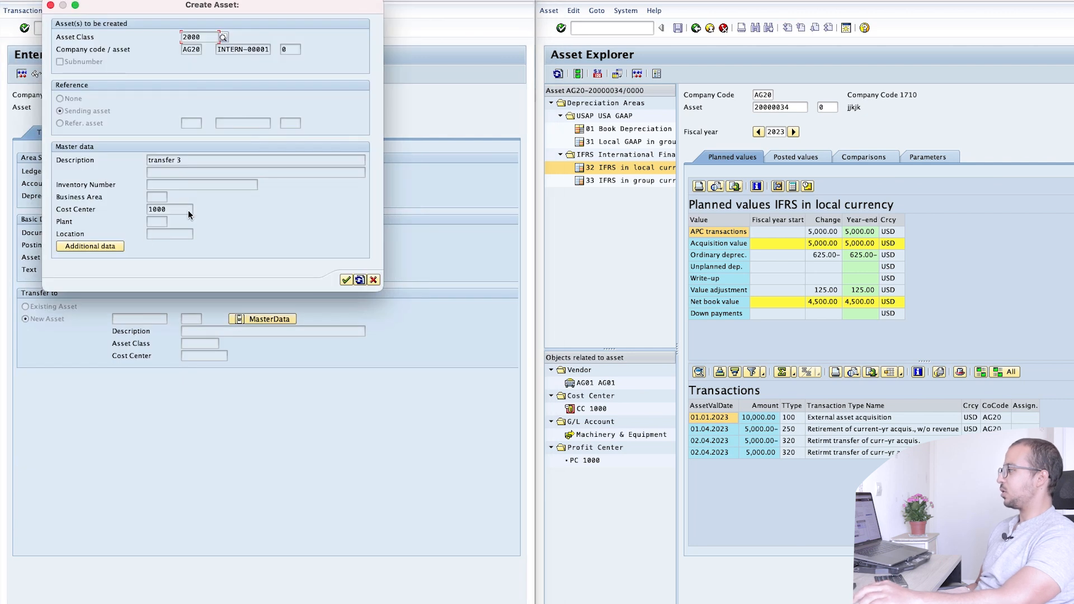
pyautogui.click(346, 280)
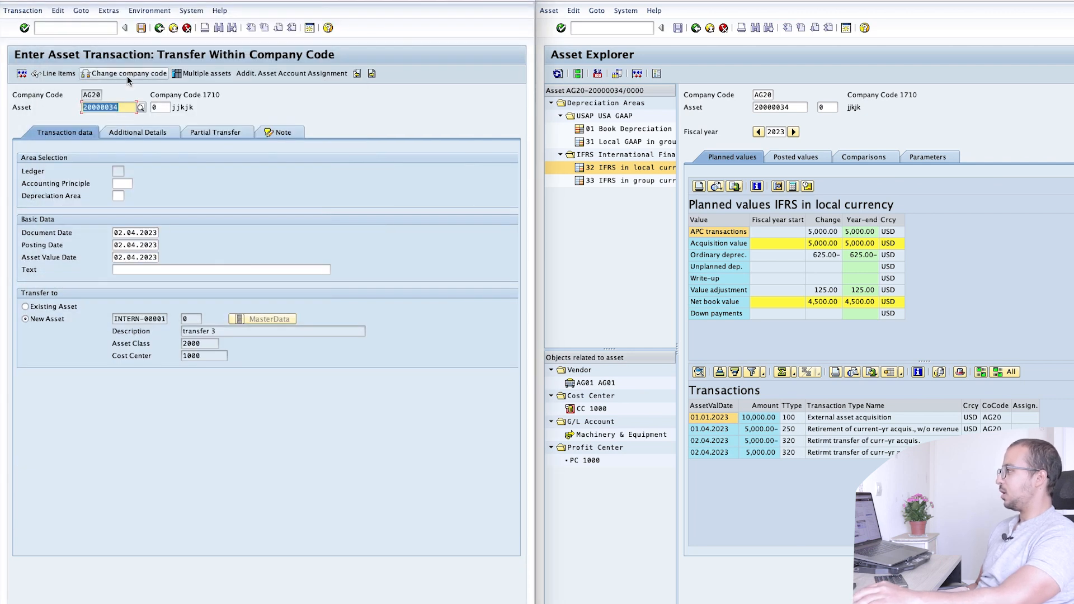
pyautogui.click(141, 28)
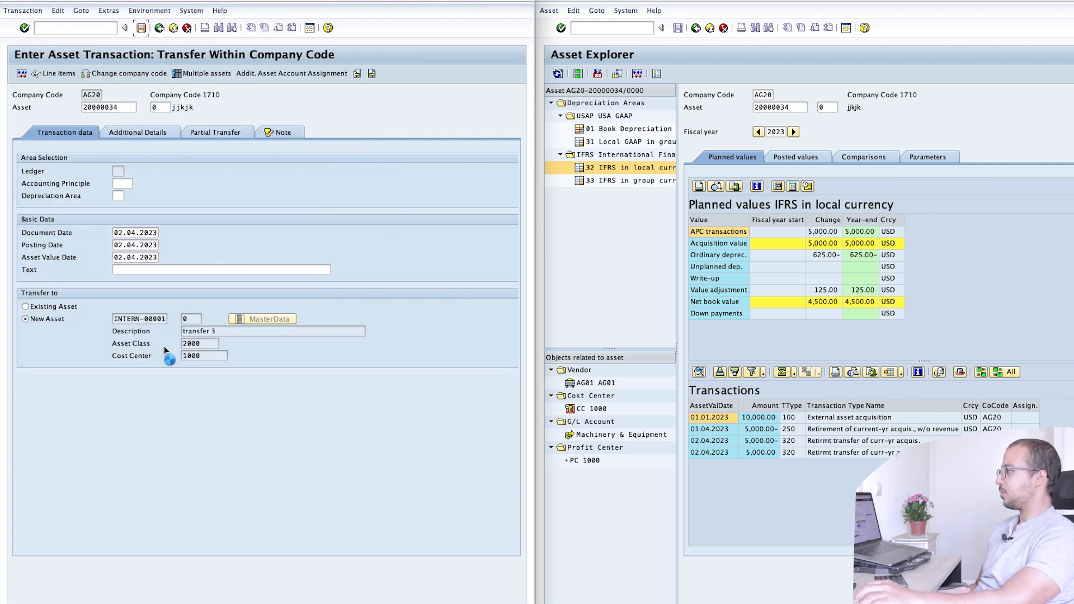
pyautogui.press('Return')
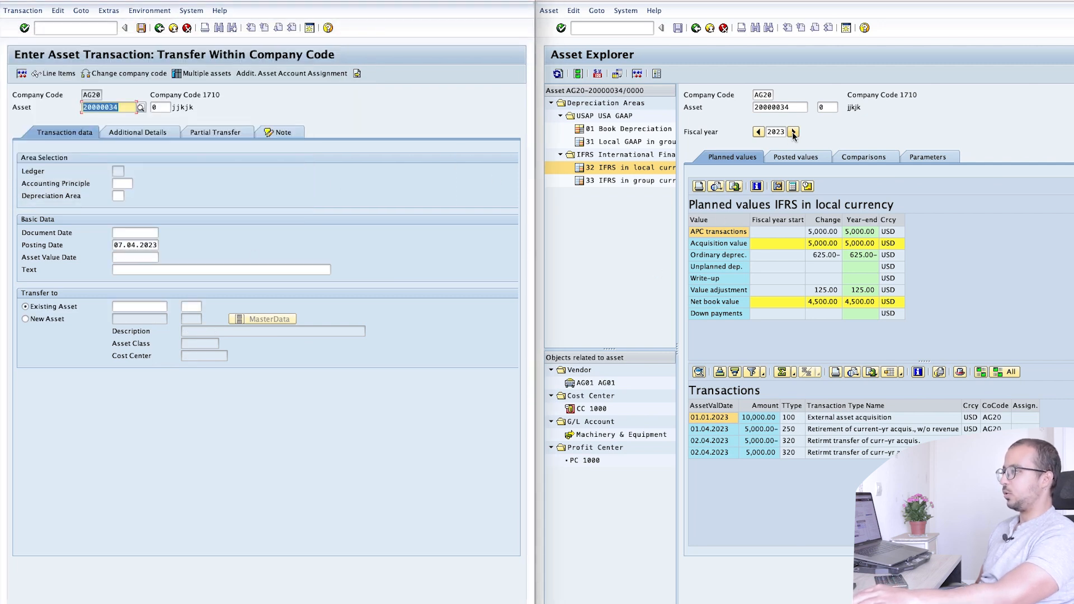
# - Display the new asset 20000036 in Asset Explorer to examine its depreciation areas and planned values
pyautogui.click(798, 108)
pyautogui.press('BackSpace')
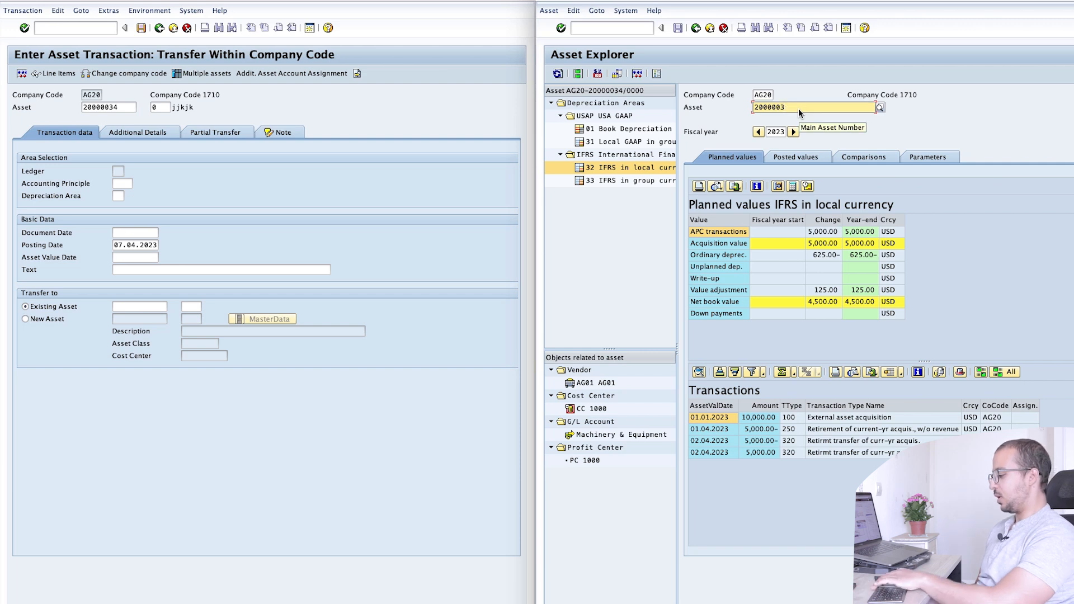
pyautogui.write('6')
pyautogui.press('Return')
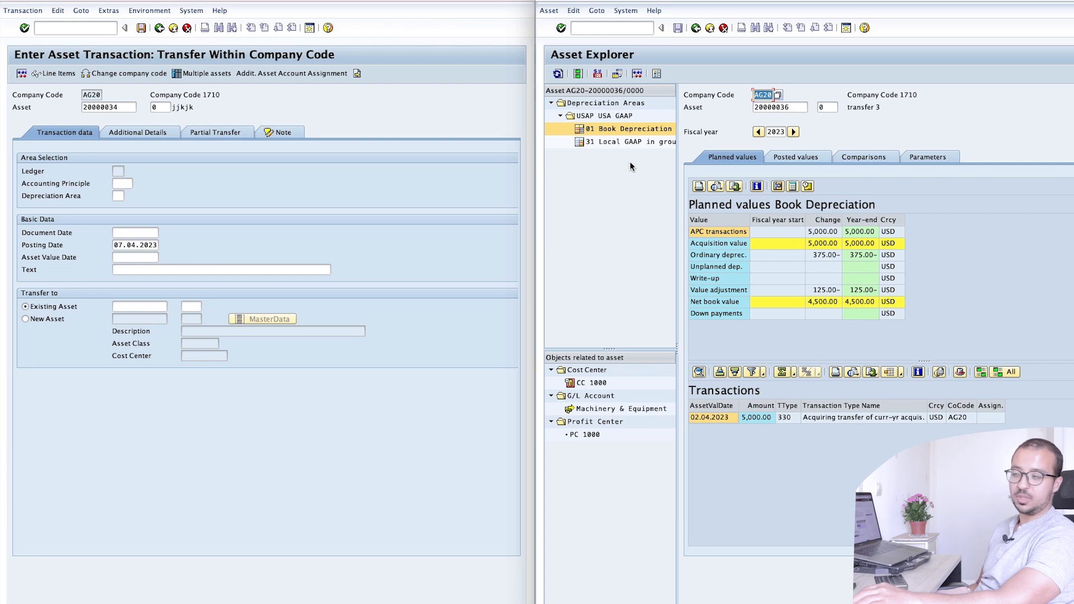
# - Display the acquiring transfer's accounting document for ledger group 0L, review its line items and return to Asset Explorer
pyautogui.click(765, 417)
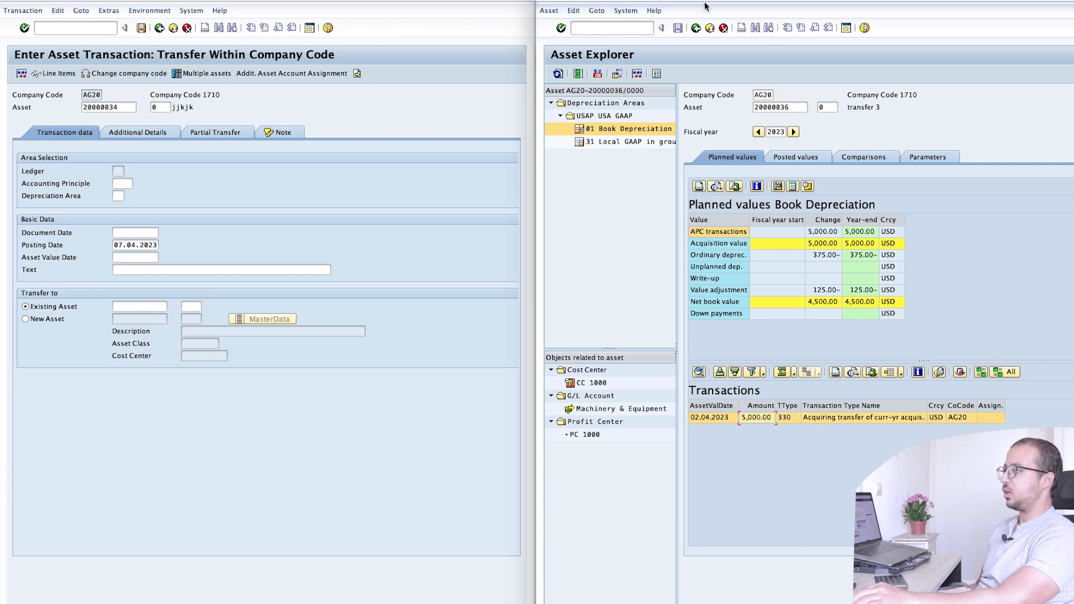
pyautogui.doubleClick(754, 419)
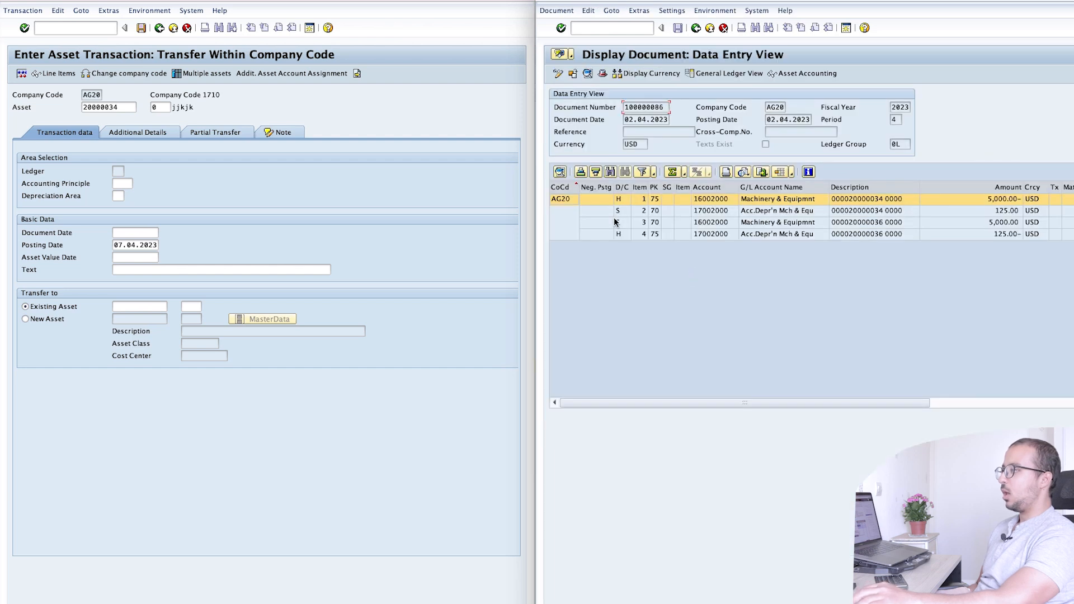
pyautogui.click(715, 11)
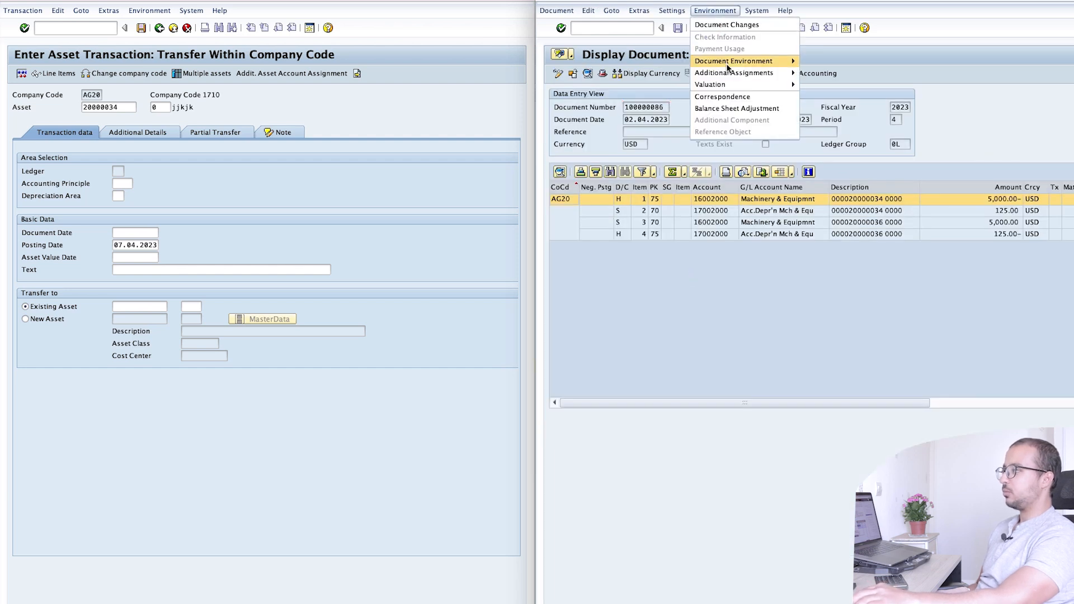
pyautogui.moveTo(728, 61)
pyautogui.click(824, 73)
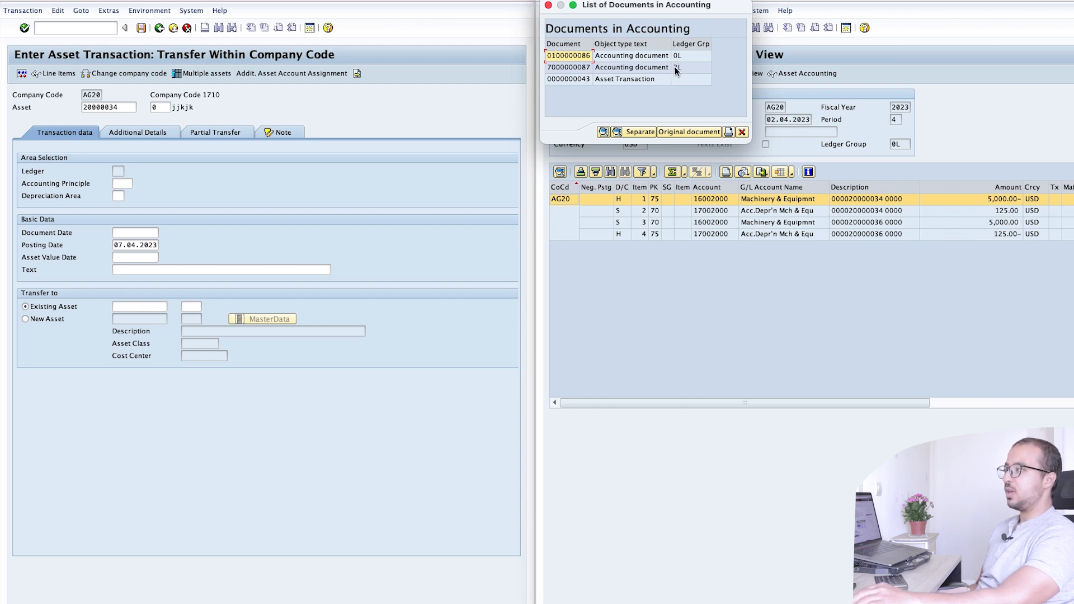
pyautogui.doubleClick(644, 57)
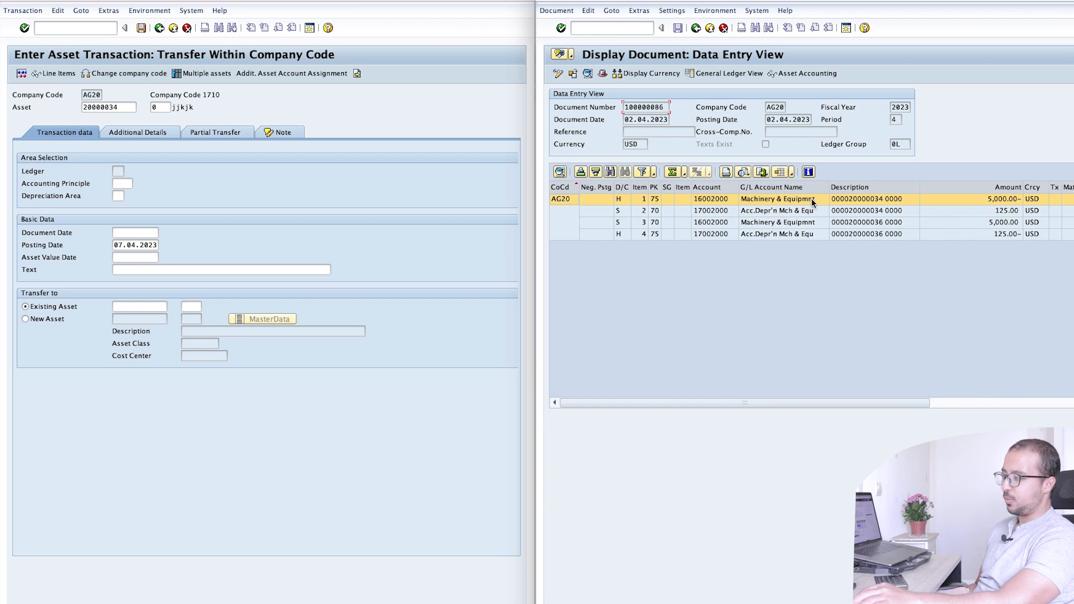
pyautogui.hscroll(1, 816, 203)
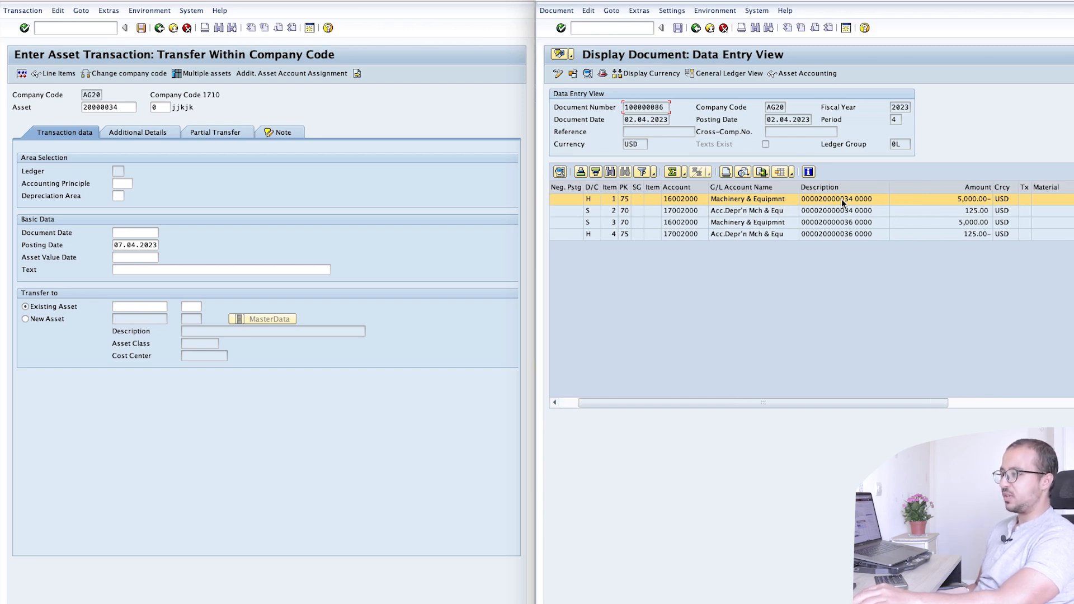
pyautogui.click(697, 29)
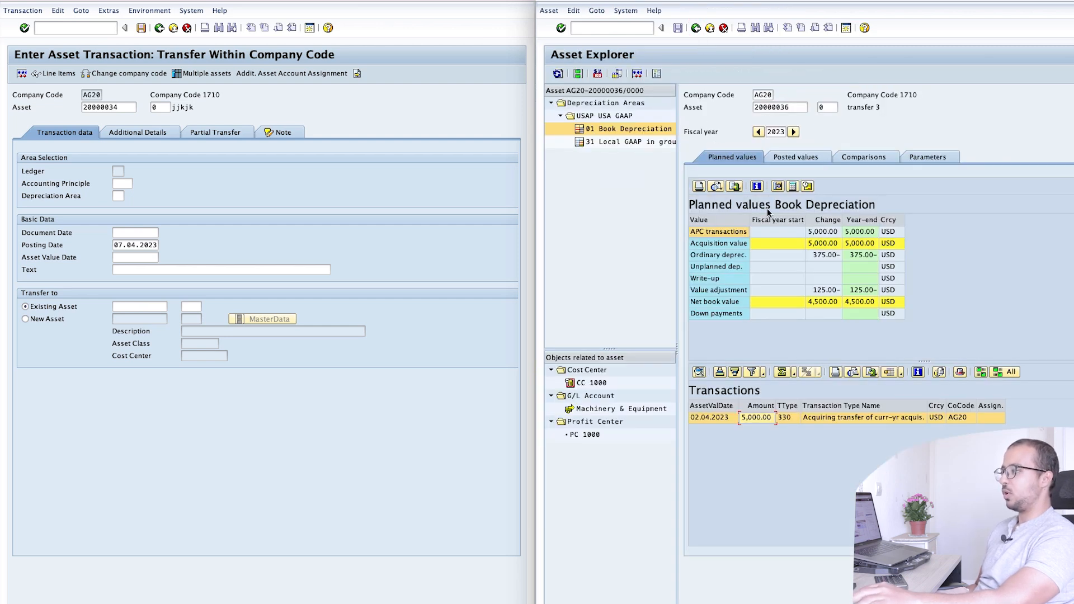
# - Reopen the acquiring transfer's document and display its related accounting document for ledger group 2L
pyautogui.doubleClick(757, 417)
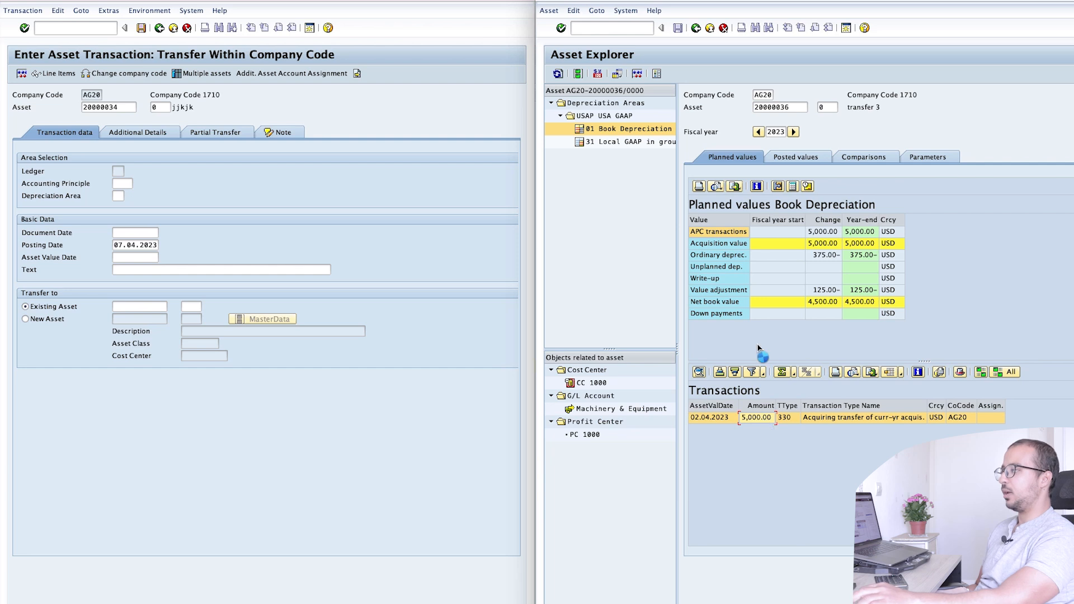
pyautogui.click(715, 11)
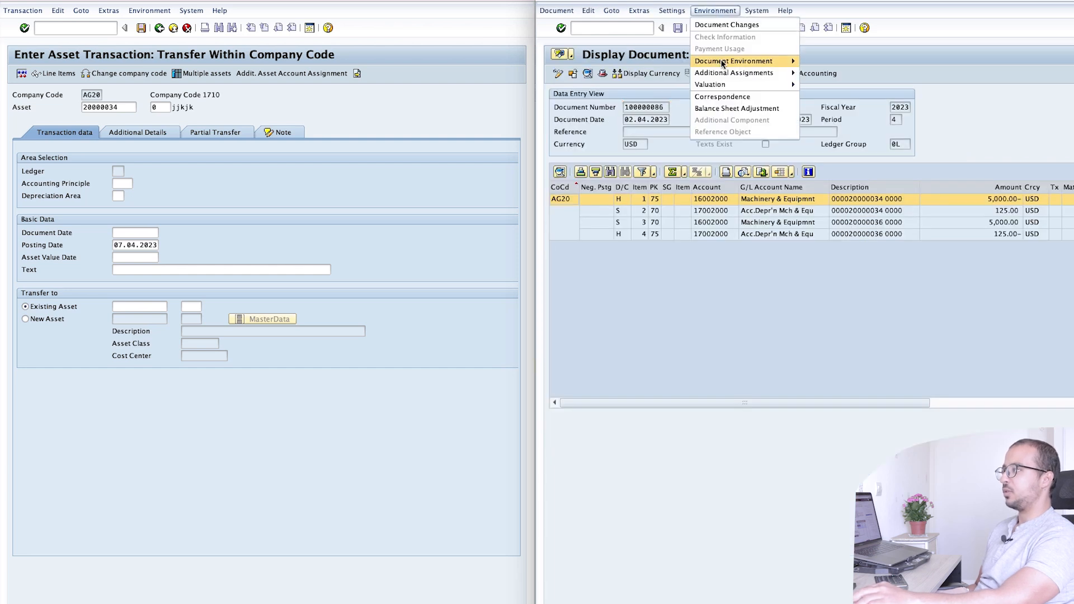
pyautogui.moveTo(739, 61)
pyautogui.click(824, 73)
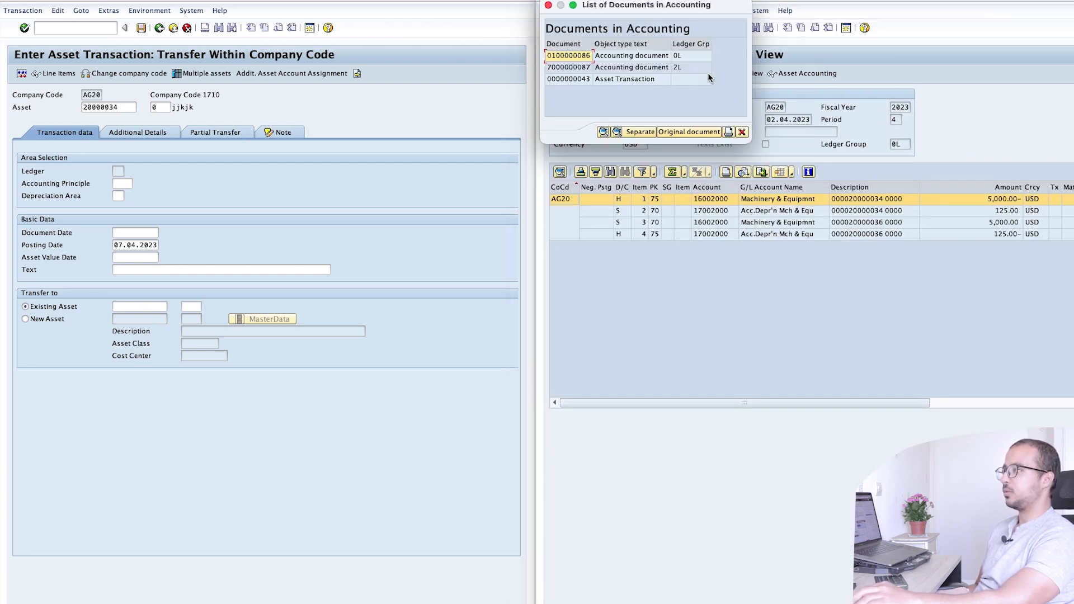
pyautogui.click(662, 68)
pyautogui.doubleClick(682, 68)
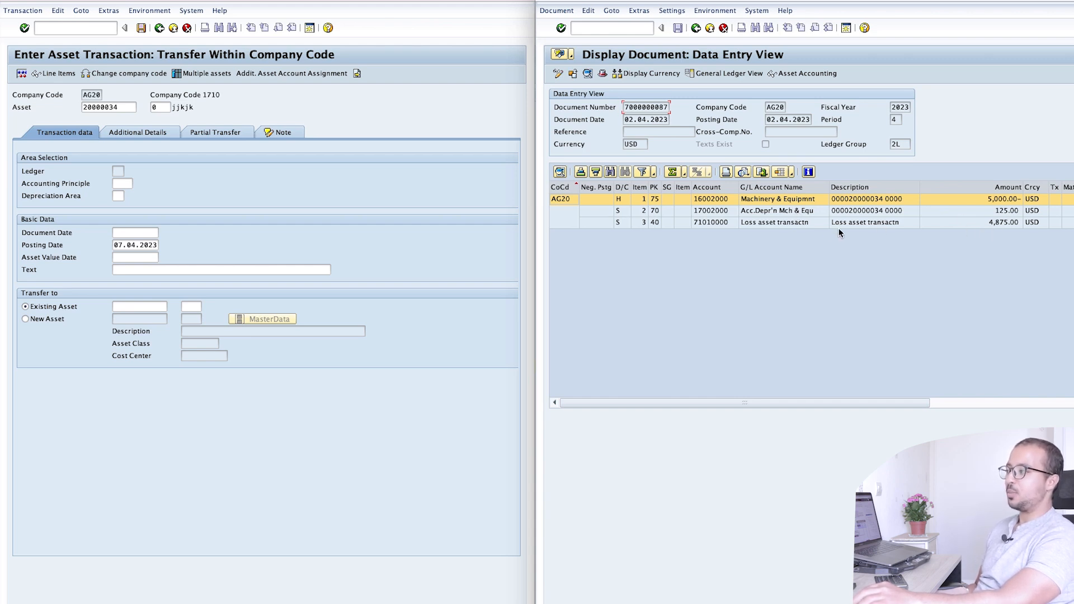
# - Examine the loss line item in the ledger group 2L document and return to Asset Explorer
pyautogui.click(776, 224)
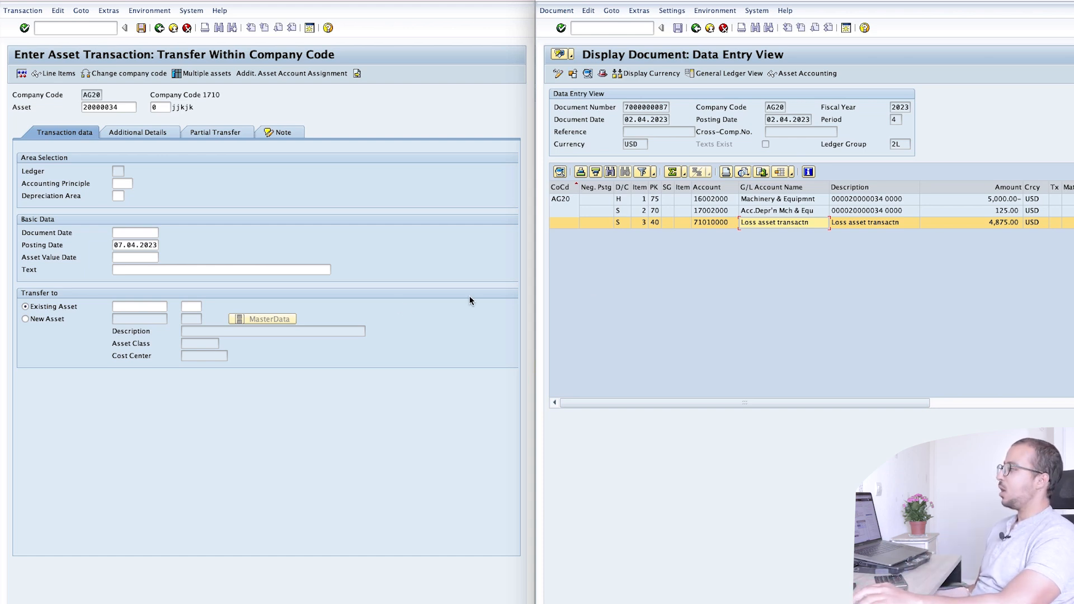
pyautogui.click(405, 220)
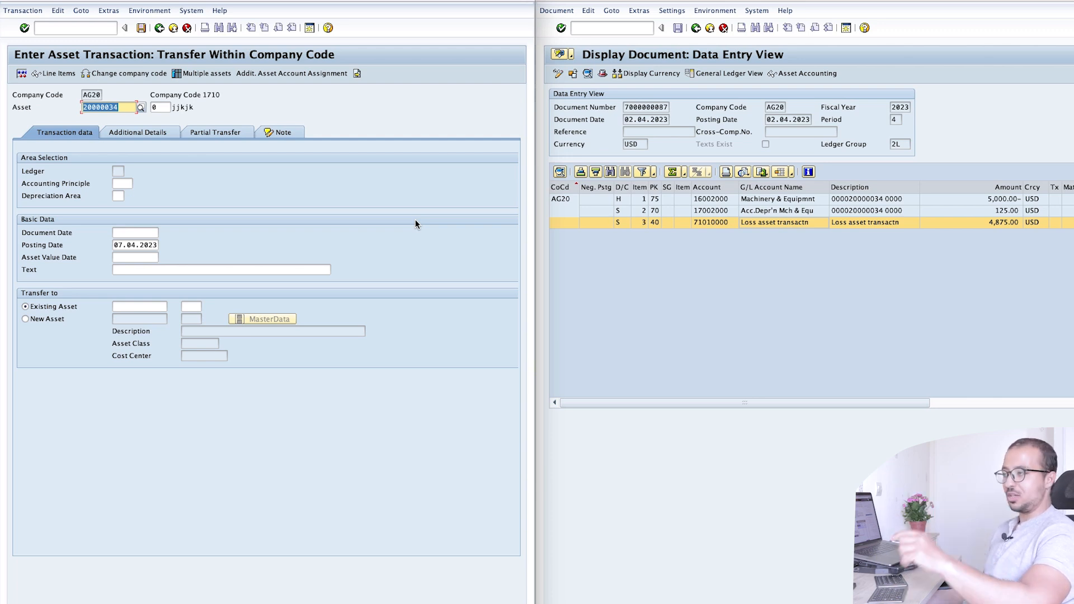
pyautogui.click(79, 30)
pyautogui.write('/')
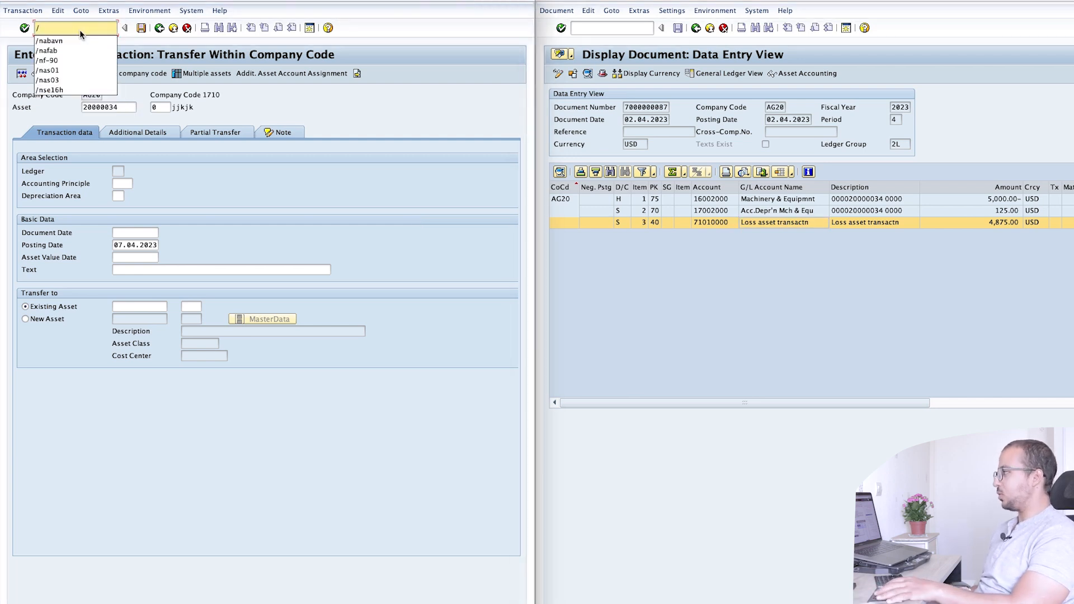
pyautogui.click(873, 320)
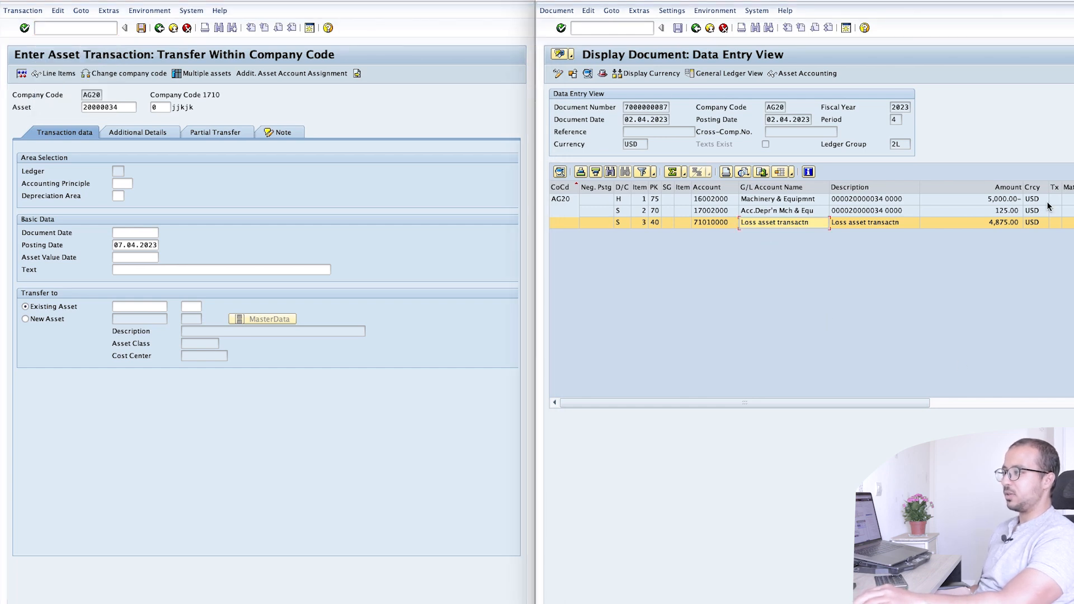
pyautogui.click(696, 28)
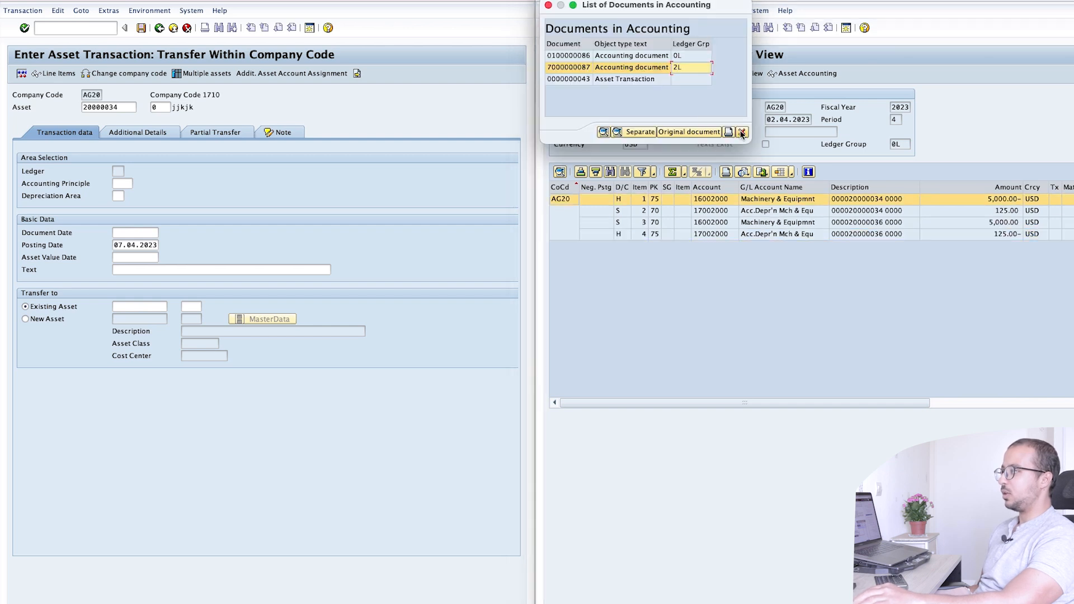
pyautogui.doubleClick(715, 69)
pyautogui.click(696, 28)
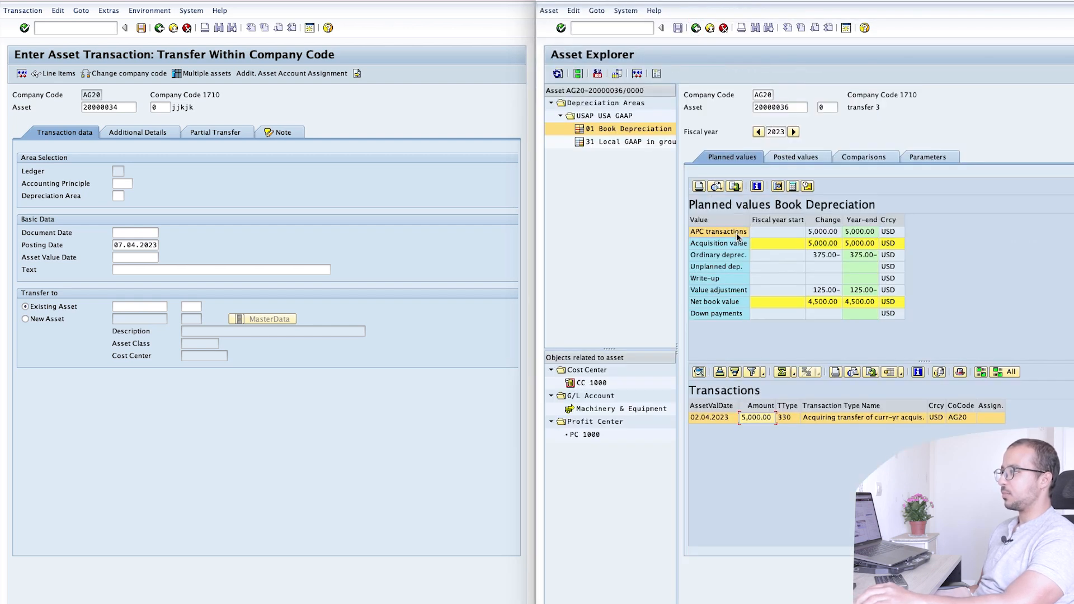
# - Copy asset number 20000036 from Asset Explorer into the transfer within company code as the sending asset
pyautogui.click(794, 107)
pyautogui.moveTo(781, 107); pyautogui.dragTo(788, 108)
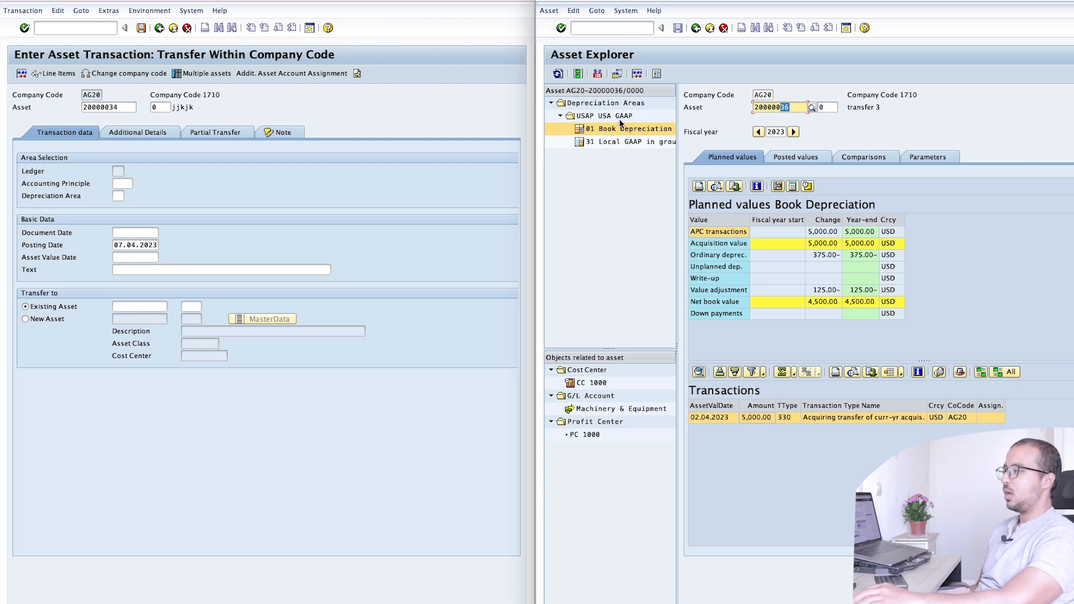
pyautogui.doubleClick(793, 107)
pyautogui.hotkey('ctrl', 'c')
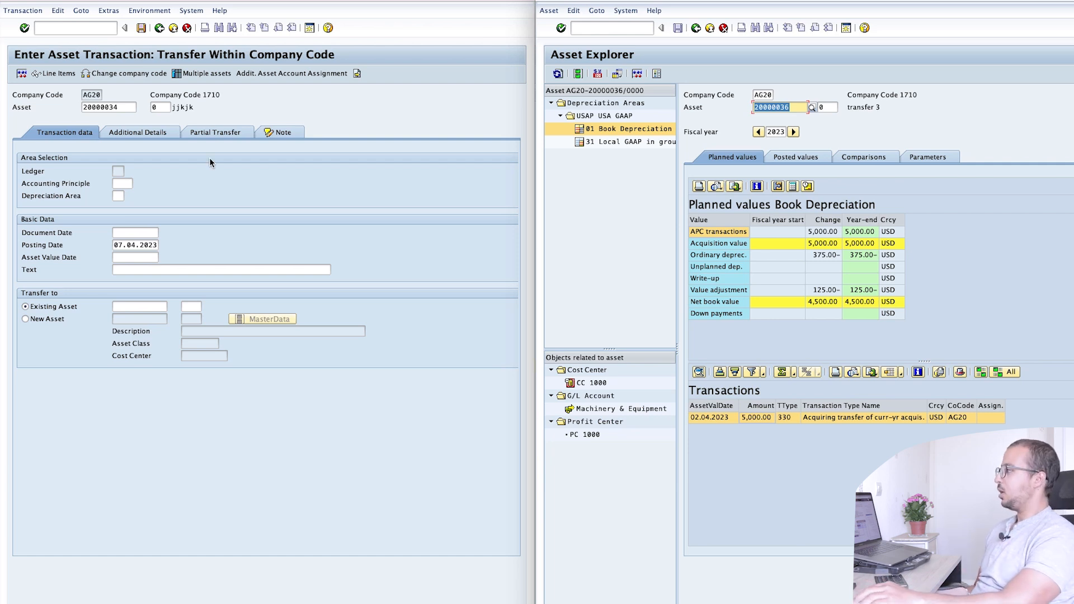
pyautogui.click(180, 94)
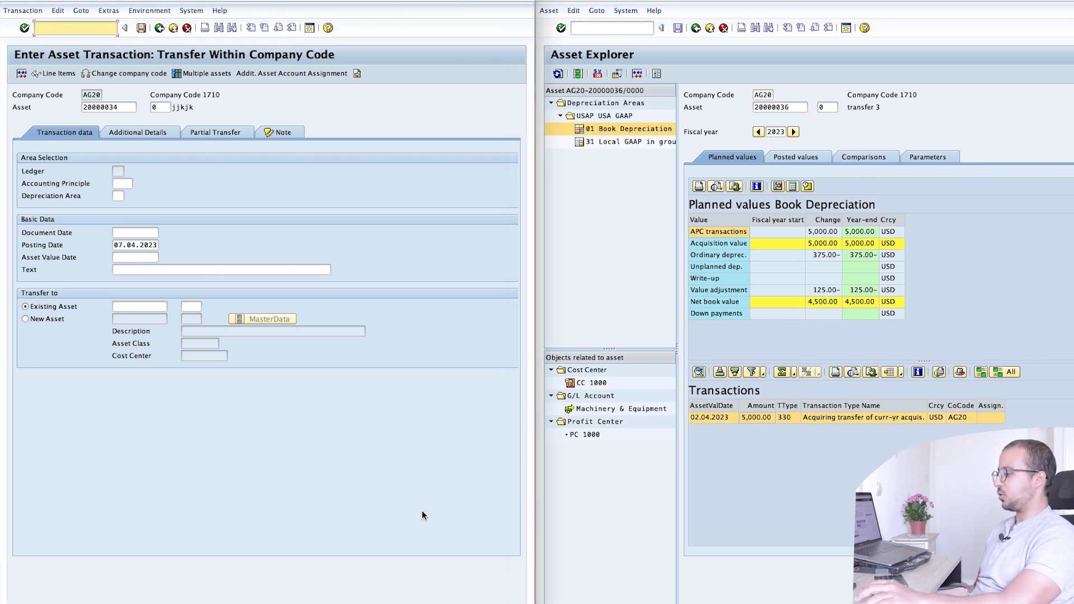
pyautogui.doubleClick(127, 107)
pyautogui.hotkey('ctrl', 'v')
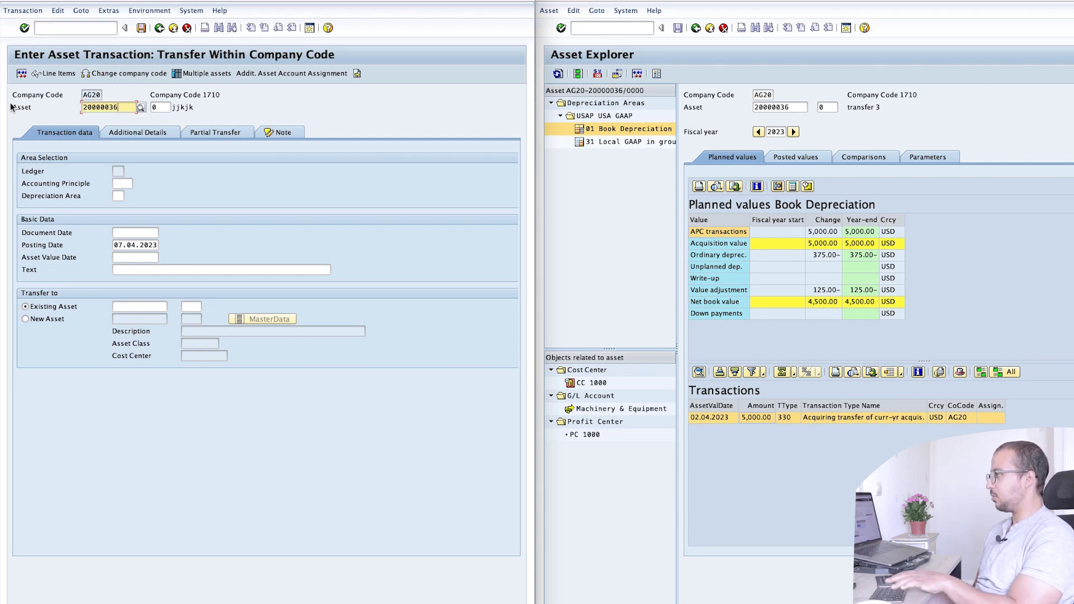
# - Set the transfer's document date, posting date and asset value date to 02.04.2023
pyautogui.press('Return')
pyautogui.press('Down')
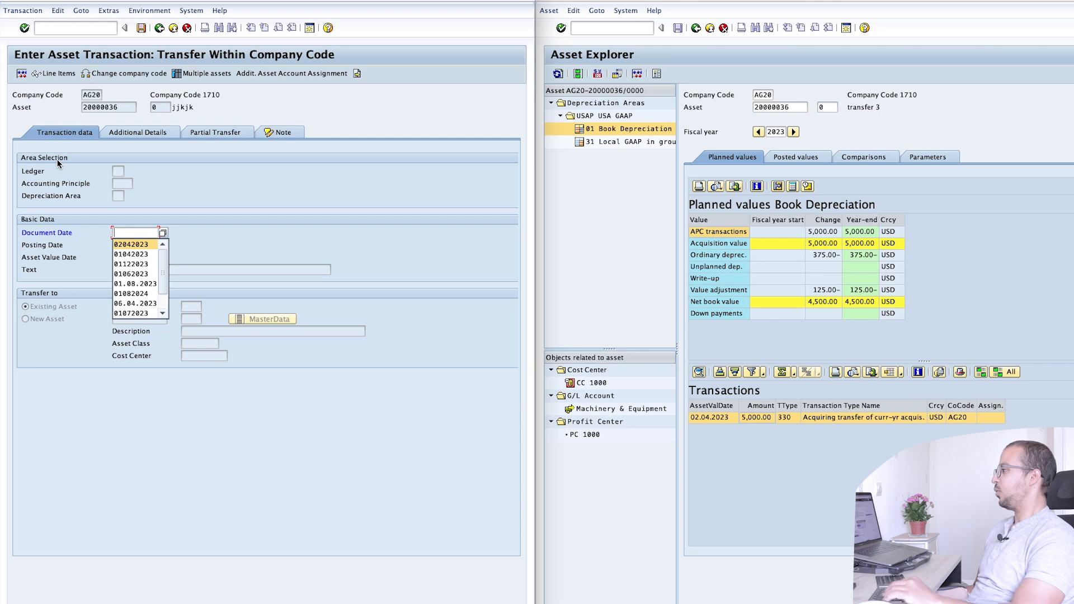
pyautogui.press('Return')
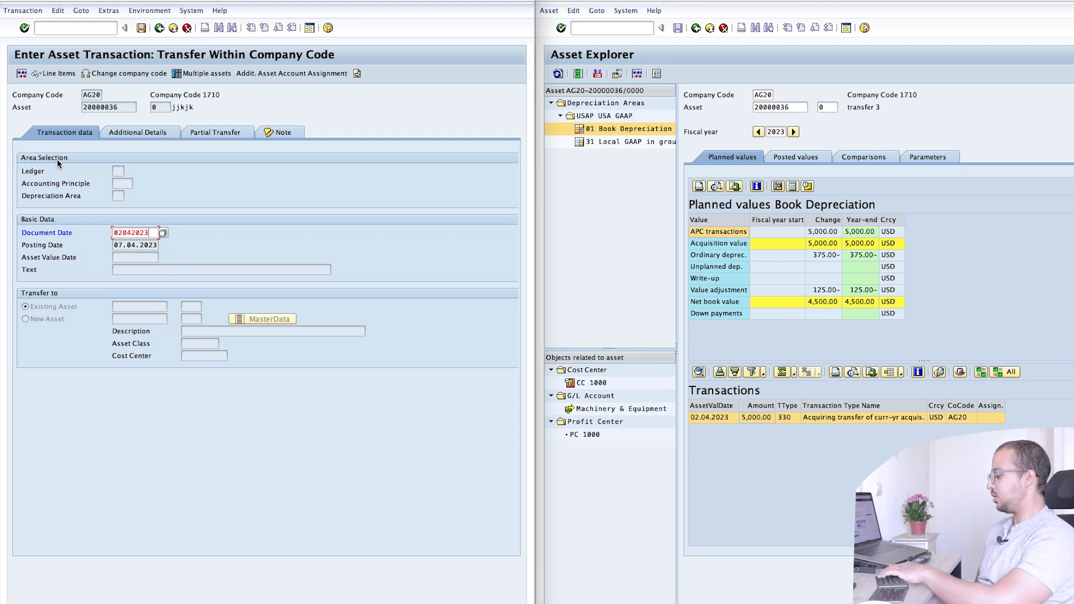
pyautogui.press('Return')
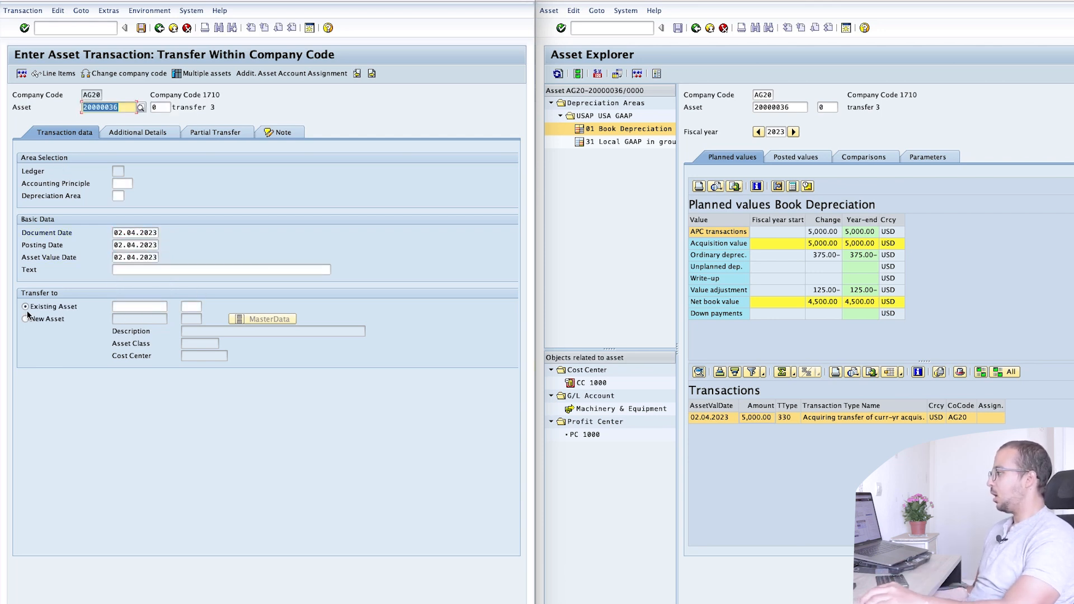
# - Choose a new asset as the transfer target and describe it as "transfer 4" in its master data
pyautogui.click(26, 318)
pyautogui.click(263, 319)
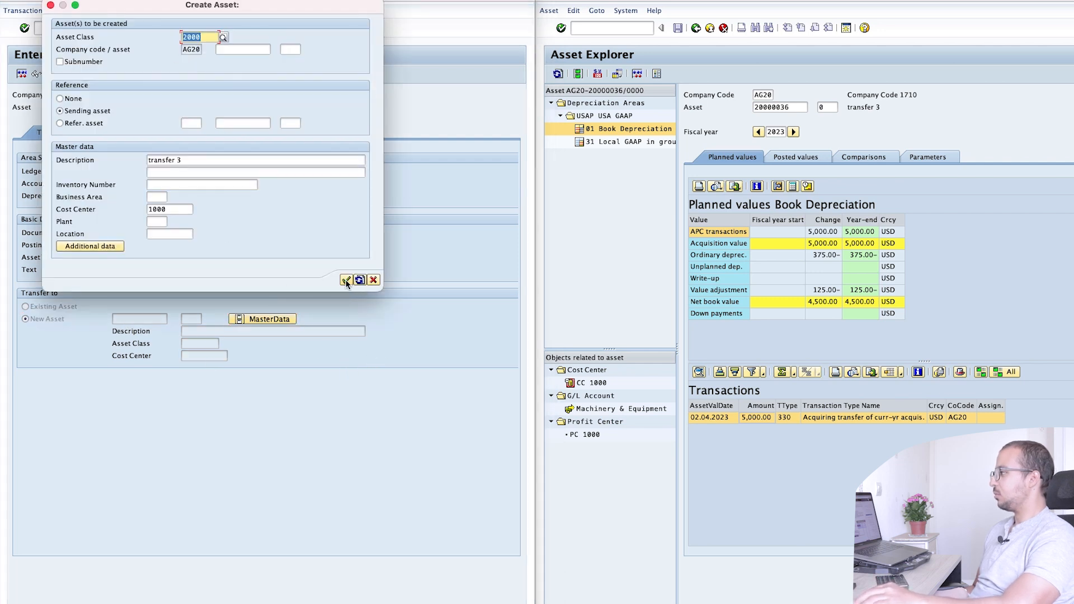
pyautogui.click(96, 247)
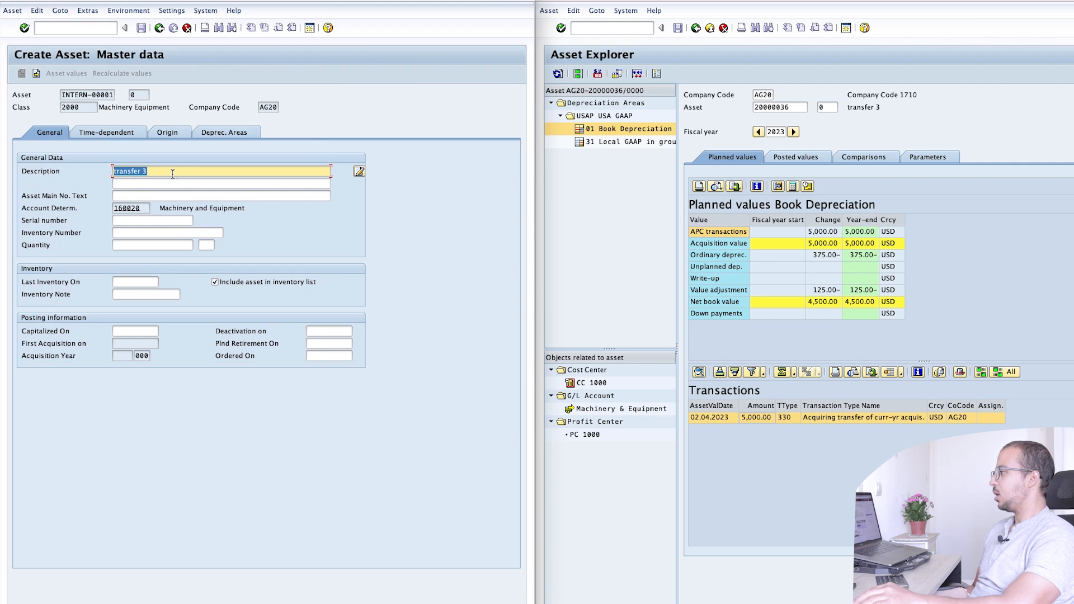
pyautogui.press('BackSpace')
pyautogui.write('4')
pyautogui.press('Return')
# - Check the new asset's time-dependent data and its depreciation areas
pyautogui.click(122, 130)
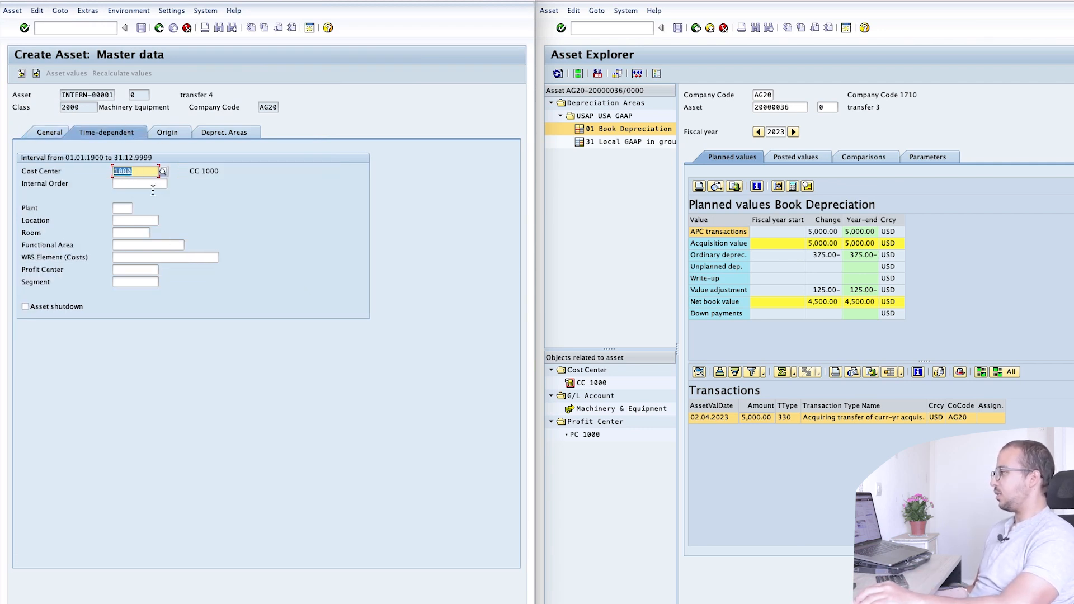
pyautogui.click(223, 133)
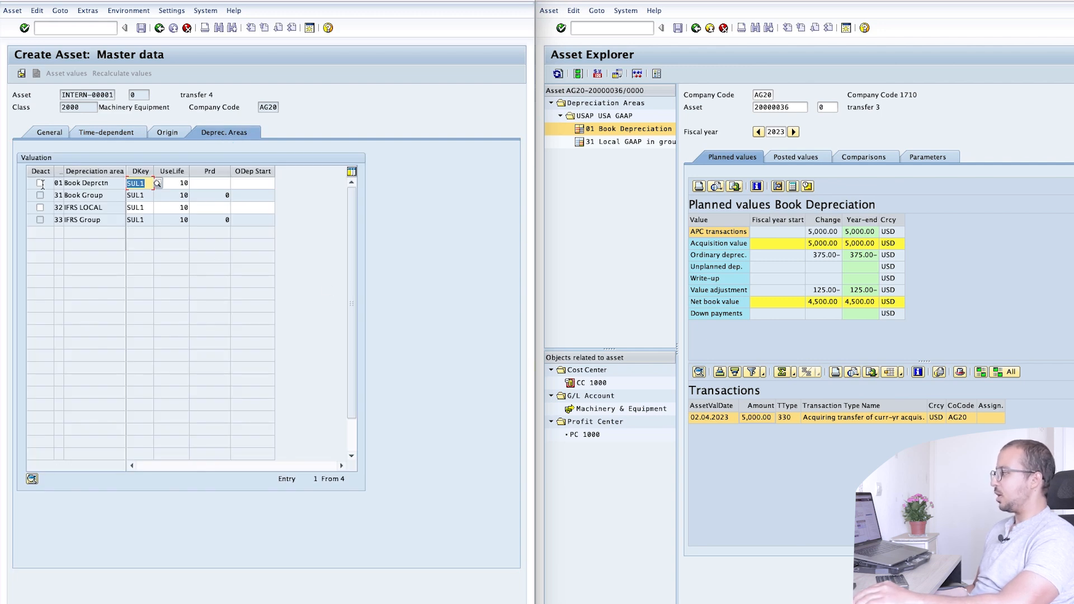
pyautogui.moveTo(88, 184); pyautogui.dragTo(64, 183)
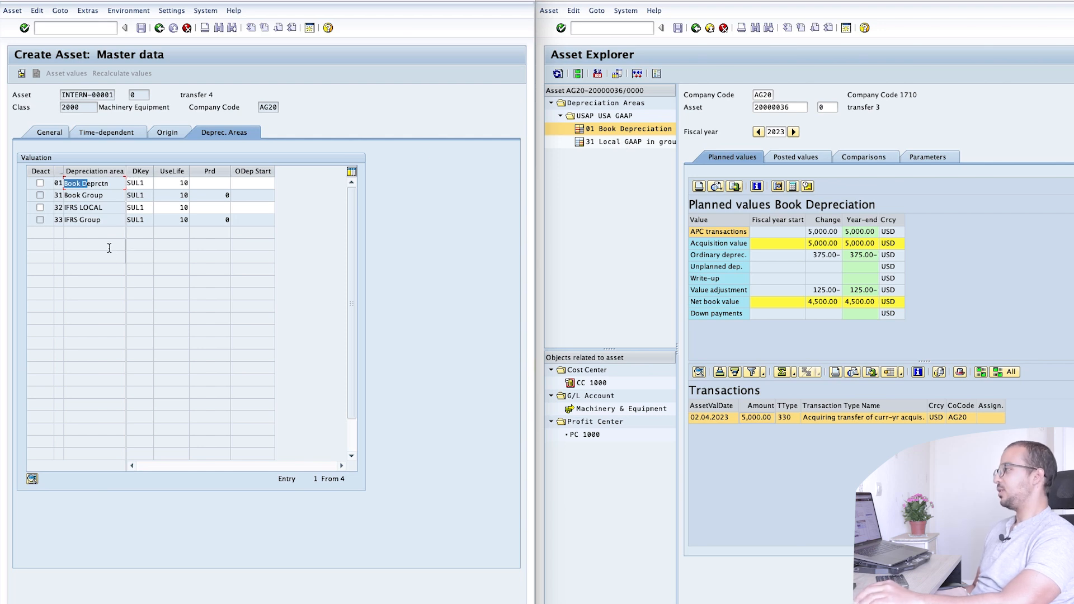
# - Return from the master data, accept the creation data for "transfer 4", post the transfer and close the posting messages
pyautogui.click(159, 28)
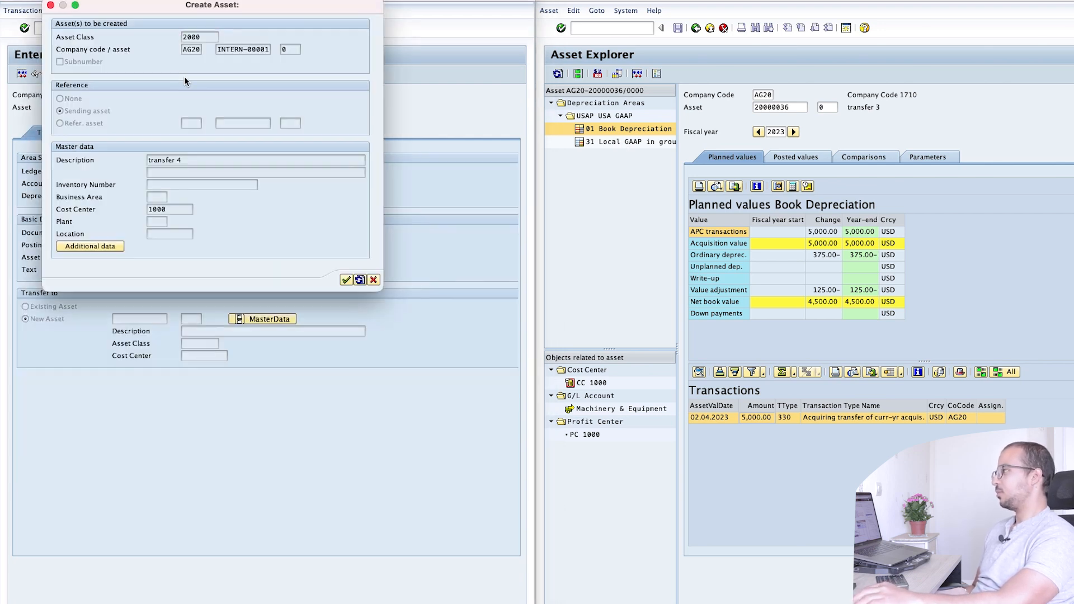
pyautogui.click(346, 279)
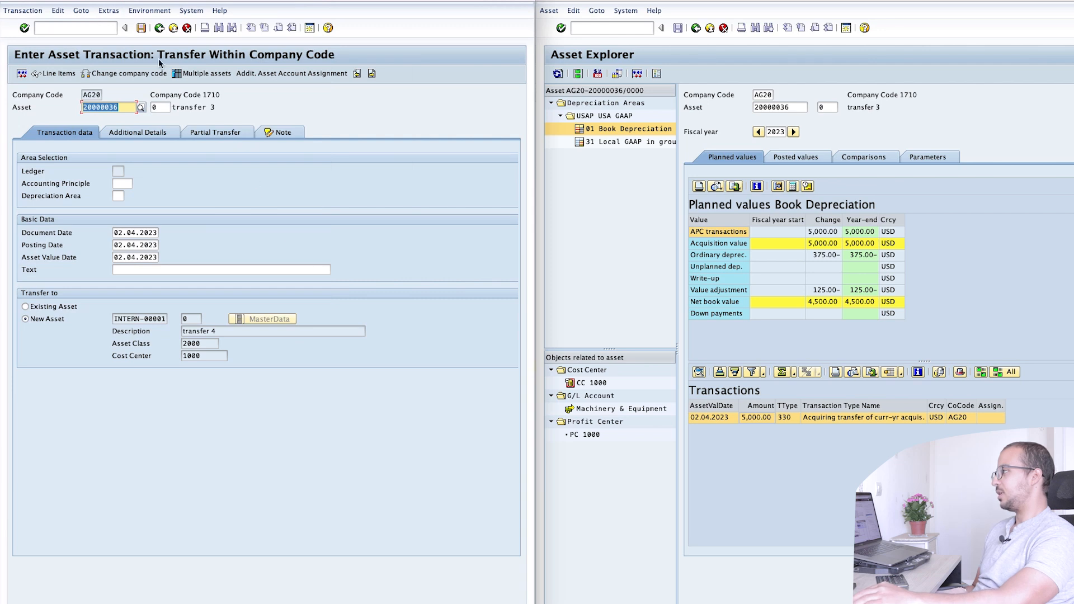
pyautogui.click(142, 28)
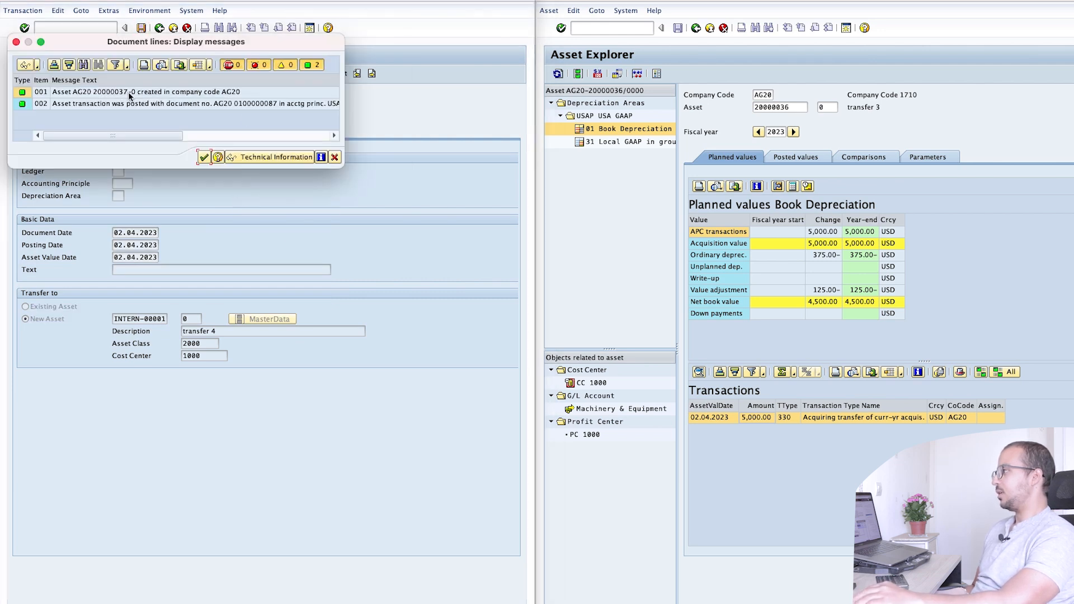
pyautogui.click(204, 157)
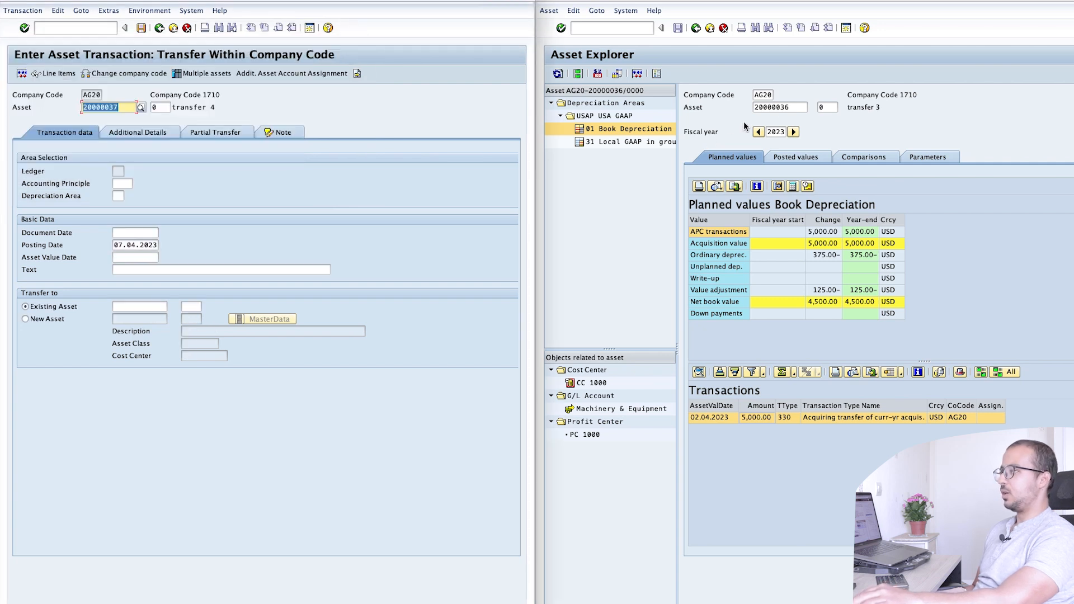
# - Display asset 20000037 in Asset Explorer and examine its planned values in area 32, IFRS in local currency
pyautogui.doubleClick(793, 105)
pyautogui.write('20000037')
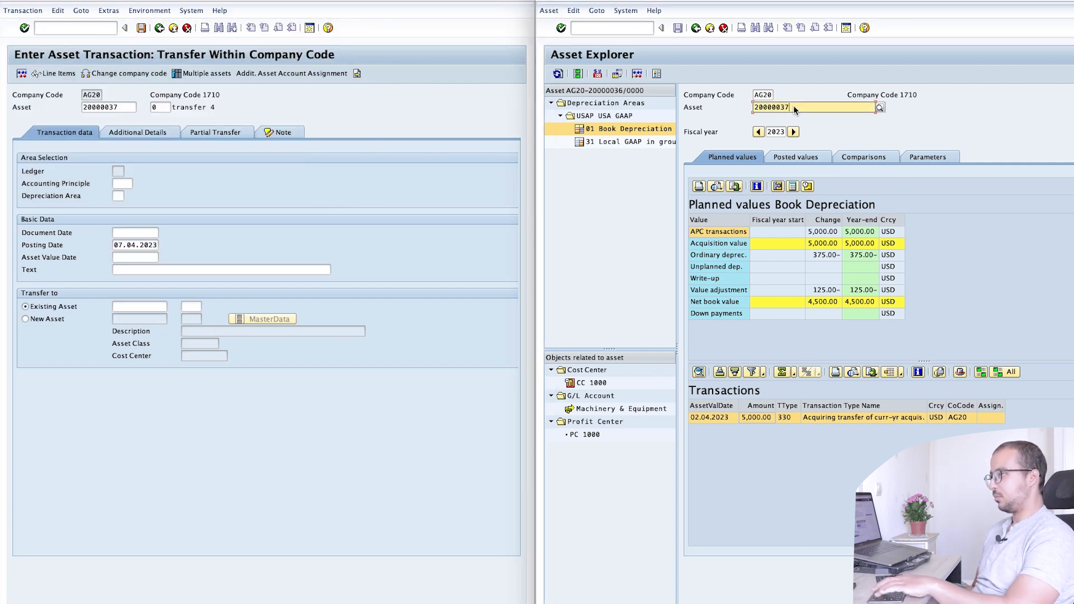
pyautogui.press('Return')
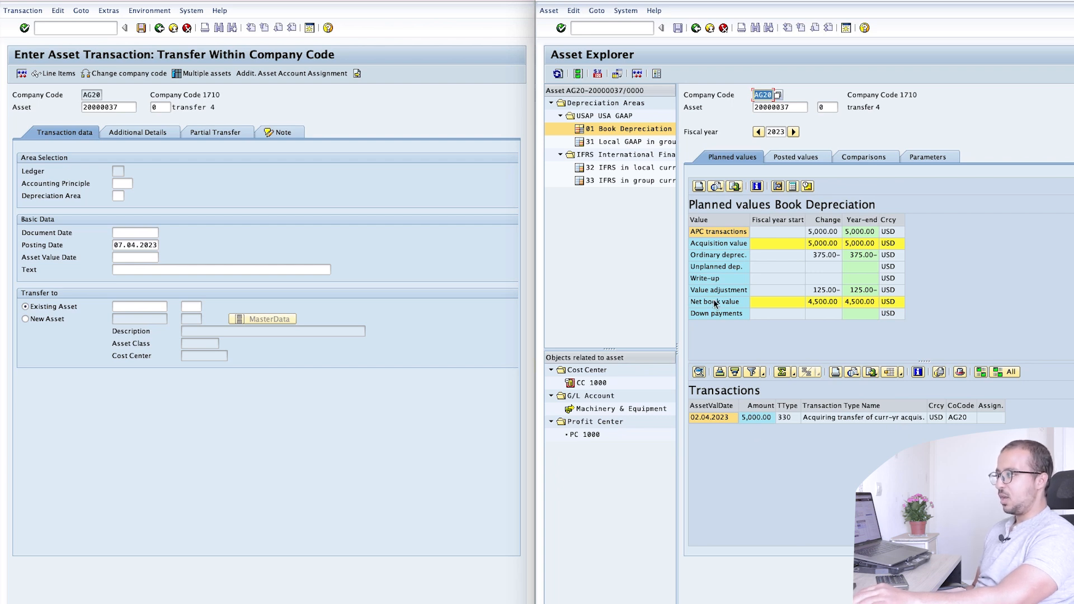
pyautogui.click(619, 168)
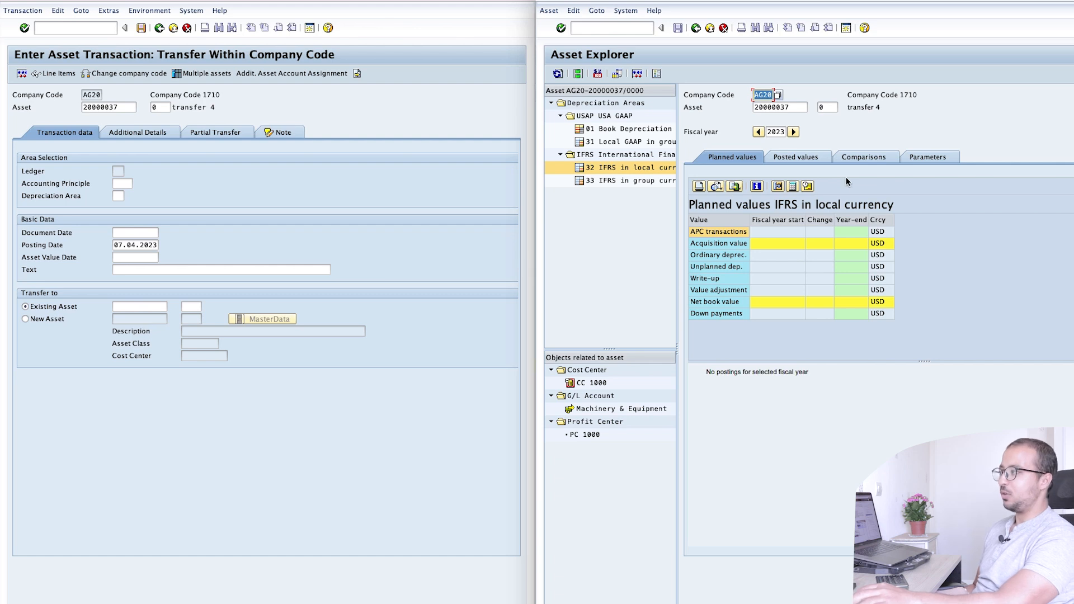
# - Leave the transfer transaction and start the external acquisition with automatic offsetting entry (ABZON) for asset 20000037
pyautogui.click(341, 226)
pyautogui.press('F3')
pyautogui.click(65, 302)
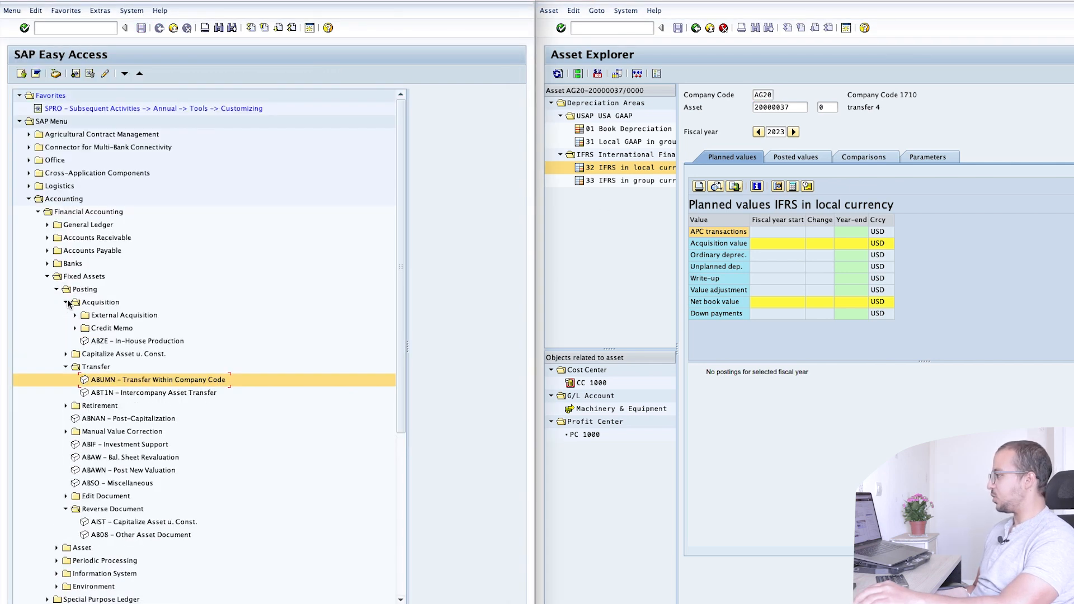
pyautogui.click(75, 315)
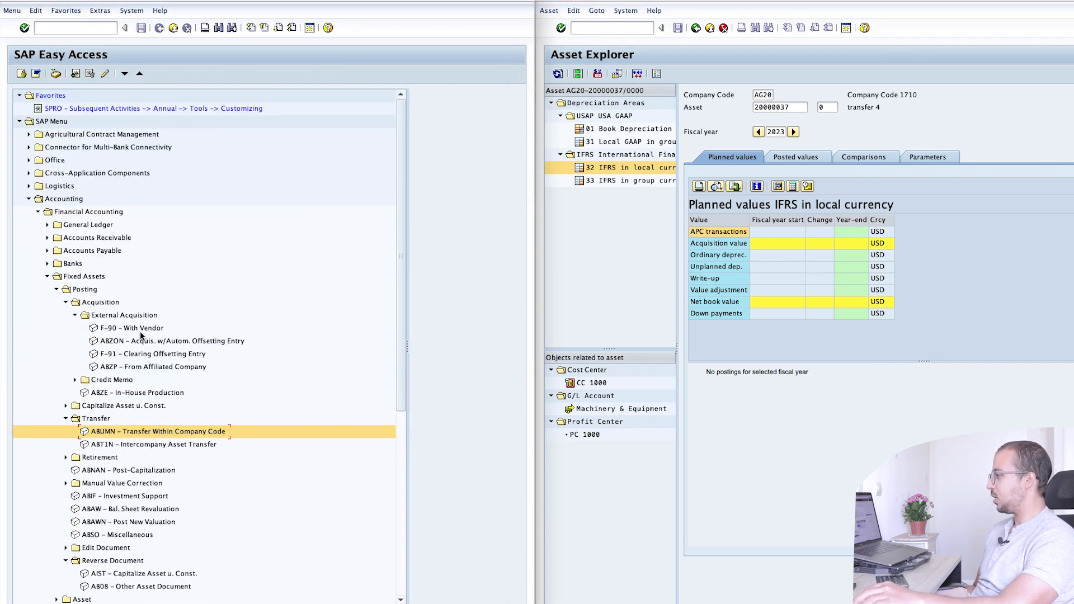
pyautogui.click(124, 341)
pyautogui.doubleClick(124, 341)
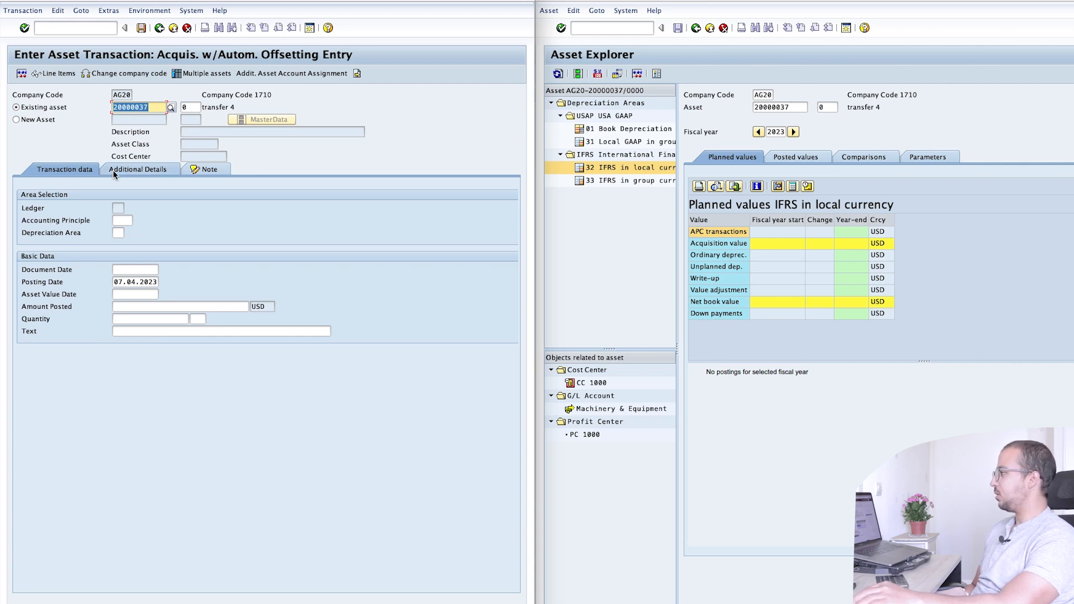
# - Restrict the acquisition posting to accounting principle IFRS
pyautogui.click(121, 219)
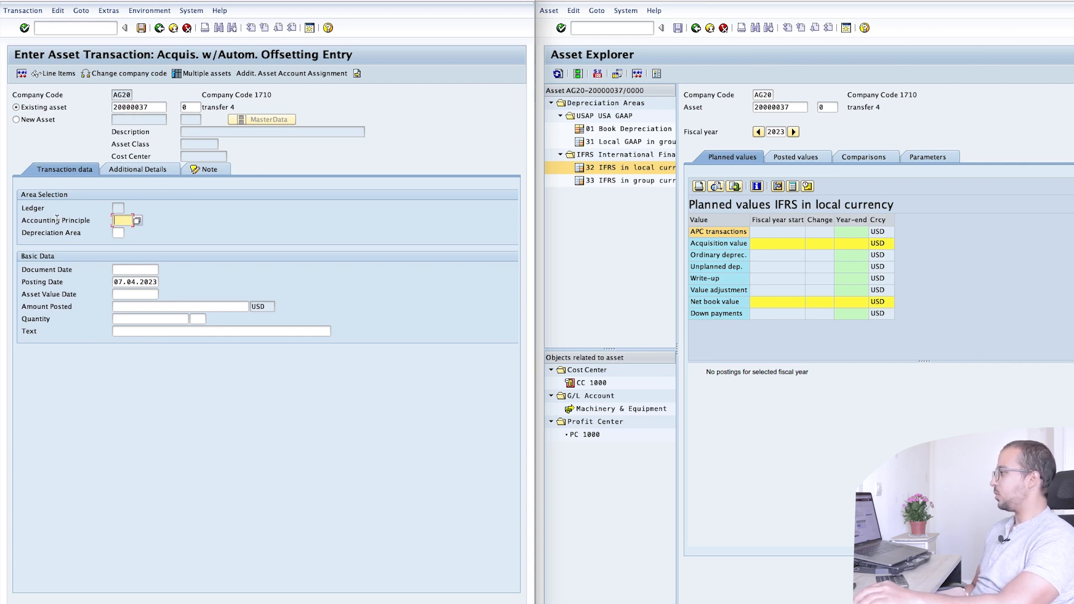
pyautogui.write('IFRS')
pyautogui.press('Return')
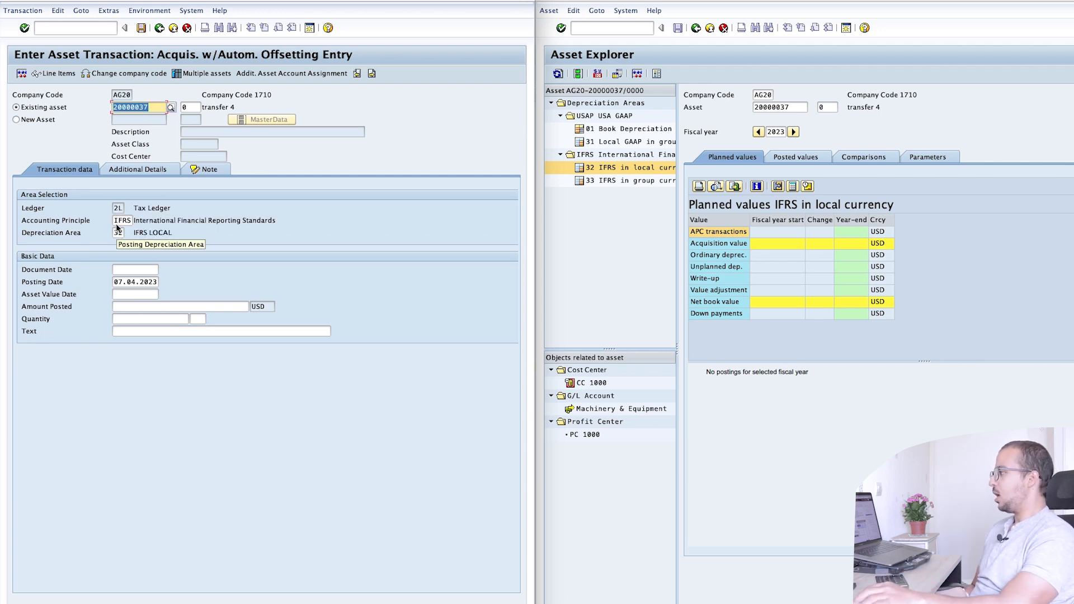